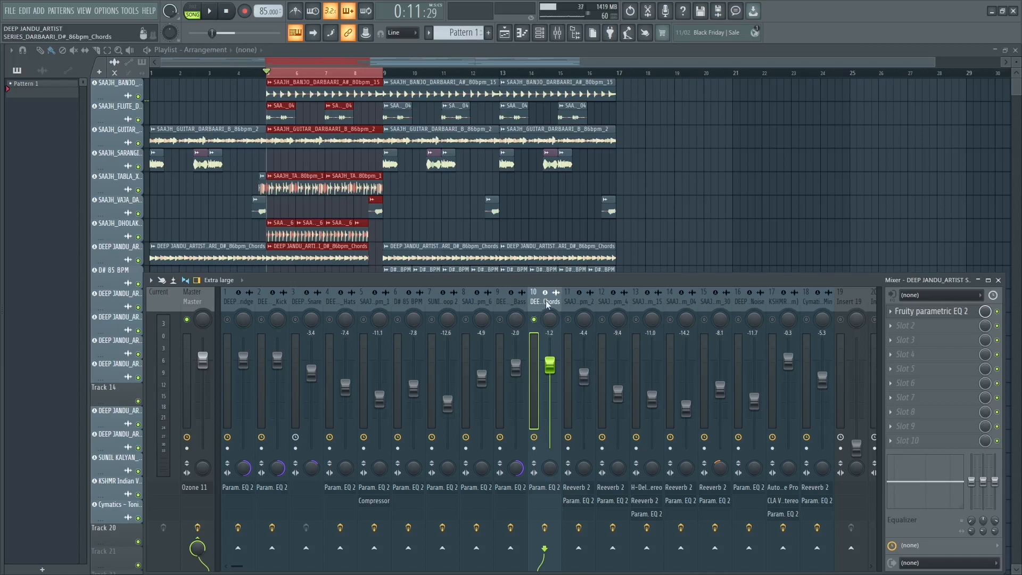
Step: Audition the loop with the chords track soloed, with the guitar track added, and with the guitar track soloed
key("space")
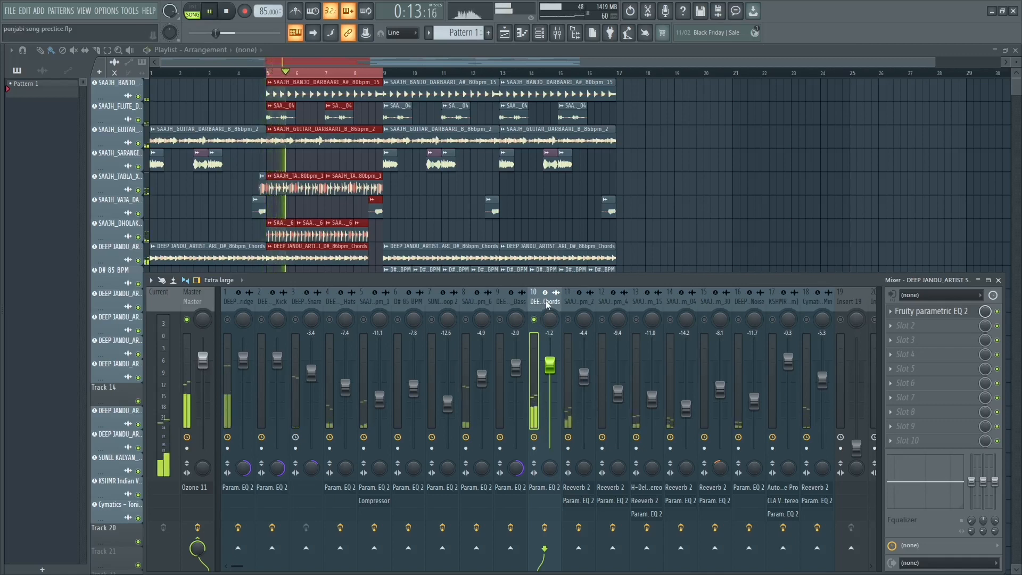
key("space")
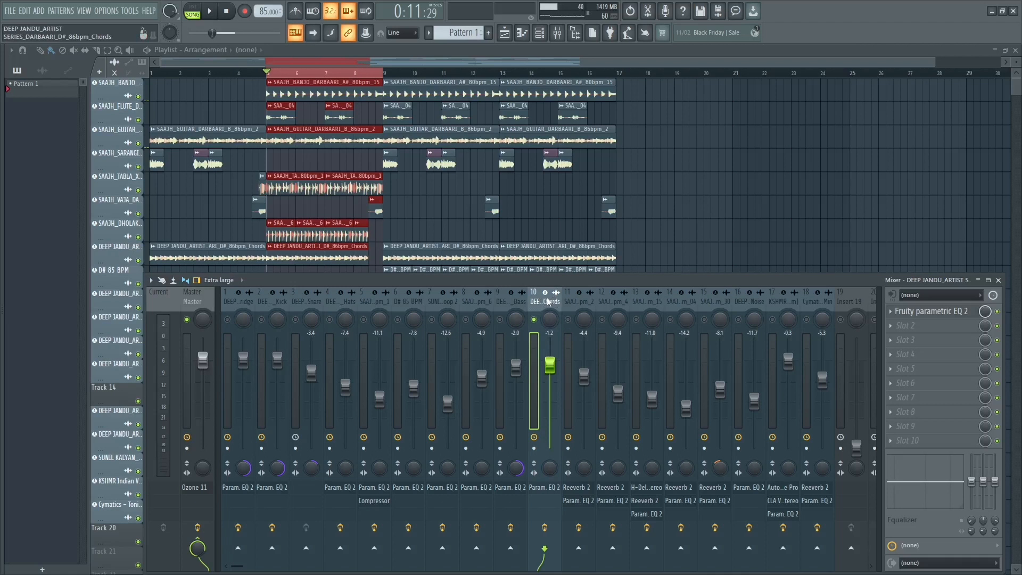
left_click(576, 300)
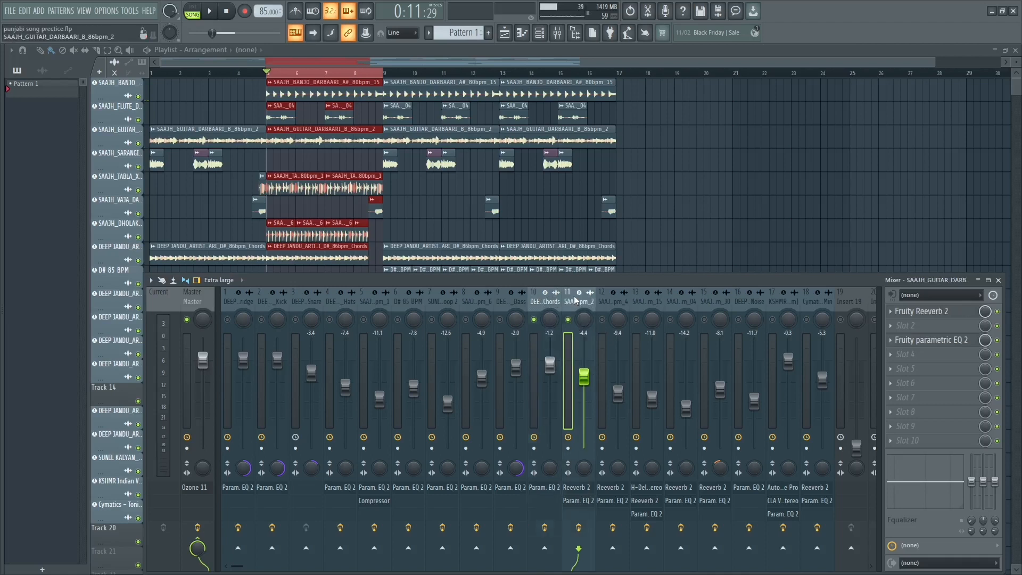
key("space")
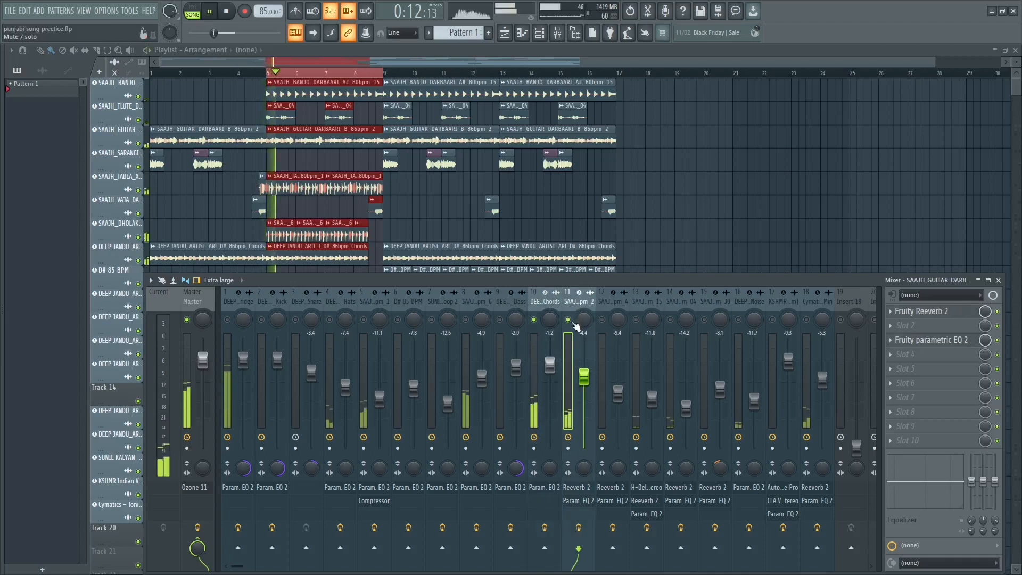
right_click(568, 319)
key("space")
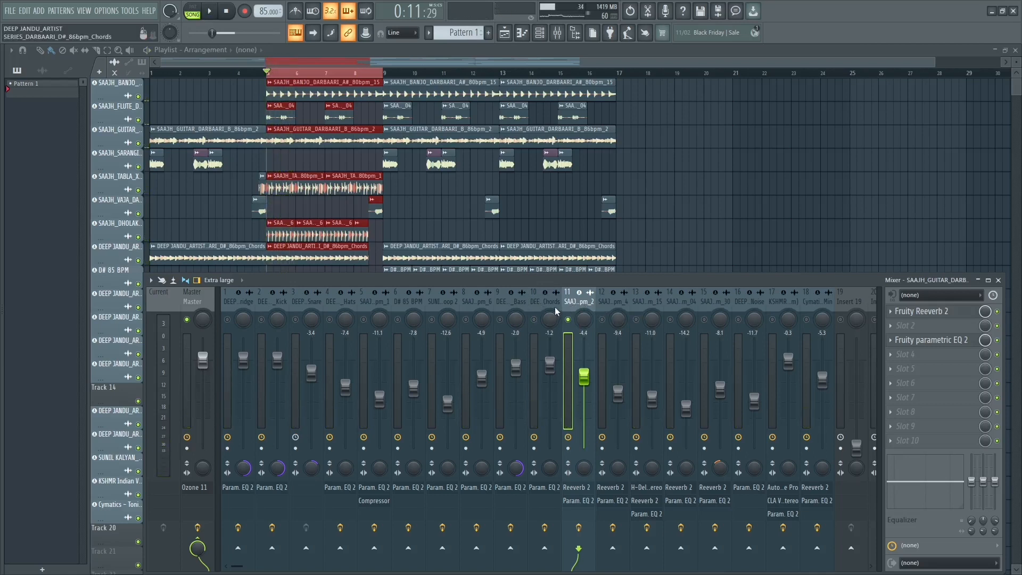
Step: Turn the chords track on mixer insert 10 back on alongside the guitar, and select the guitar track on insert 11
left_click(544, 307)
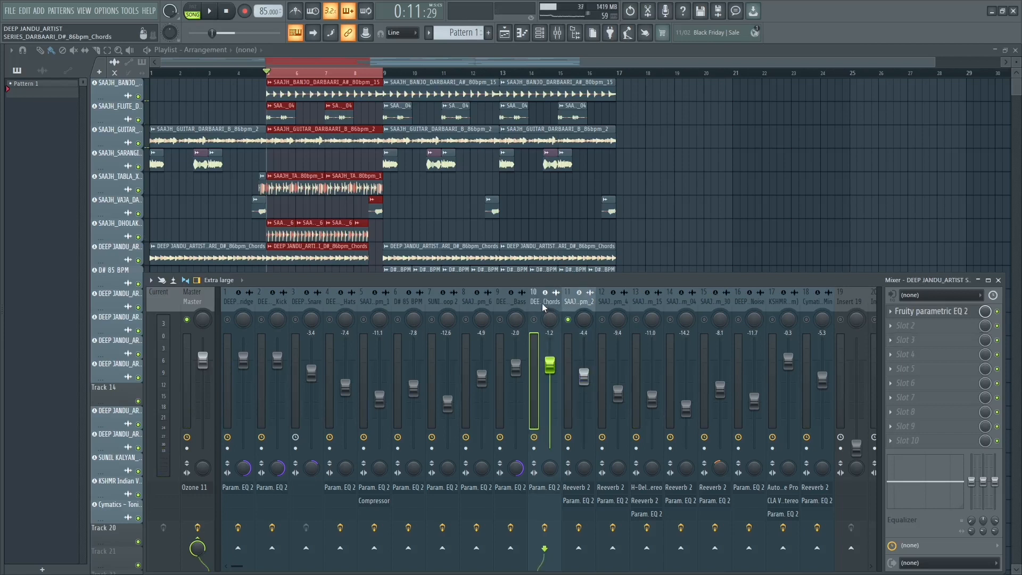
left_click(580, 301)
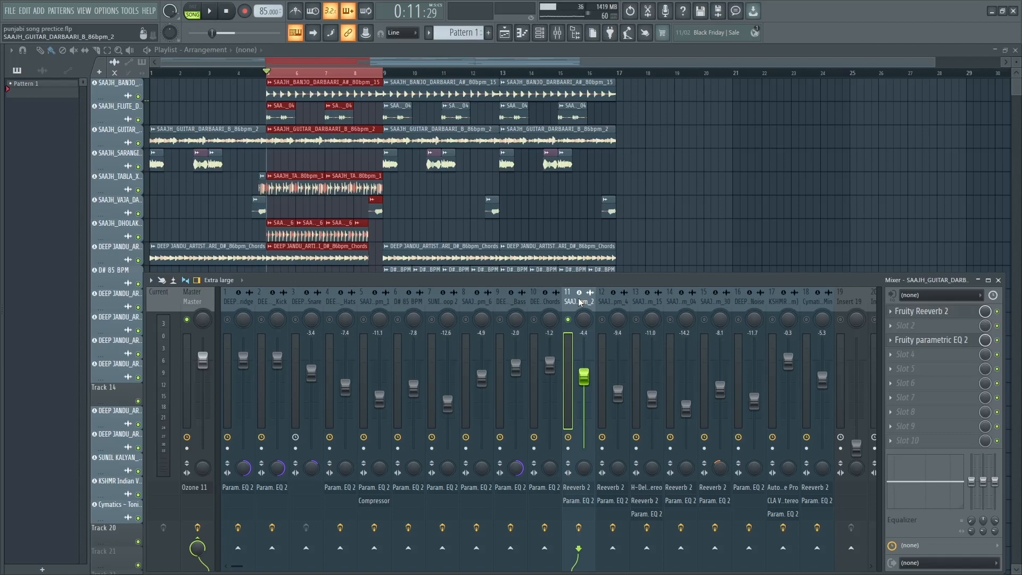
left_click(542, 305)
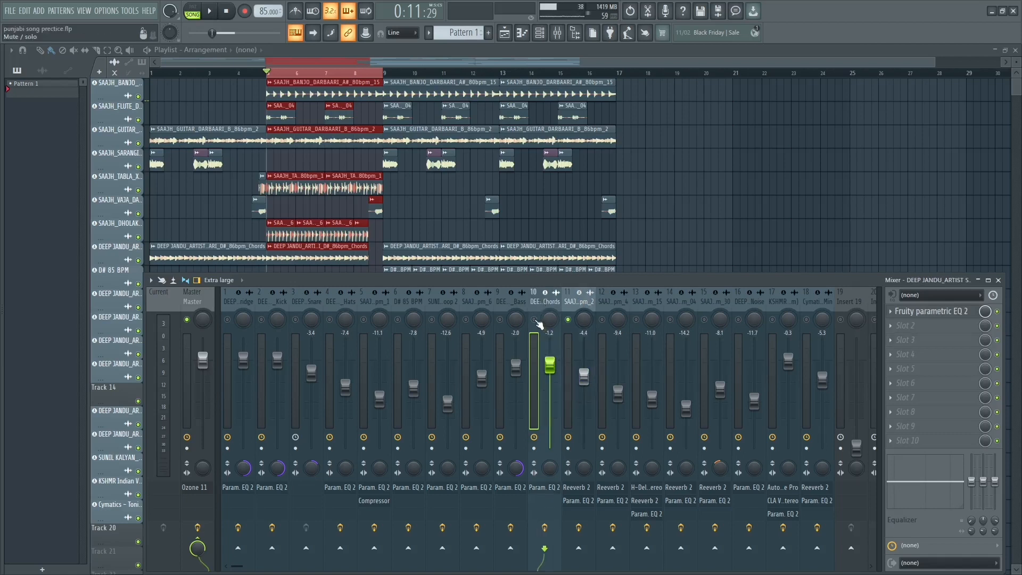
left_click(575, 304)
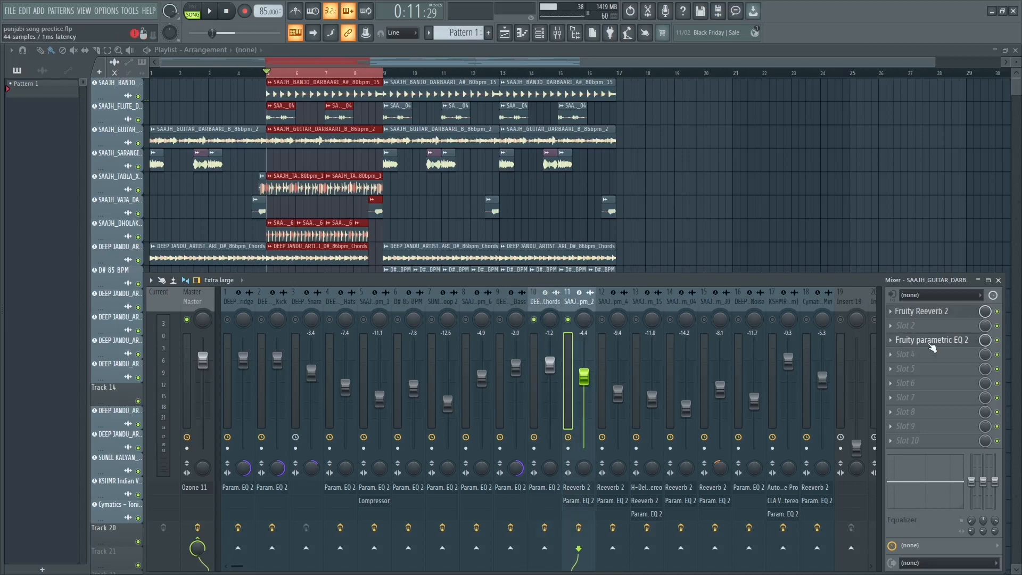
Step: Move the guitar track's Fruity parametric EQ 2 up to slot 2 and load Pro-Q 3 into slot 3
scroll(930, 344, "up", 1)
left_click(912, 341)
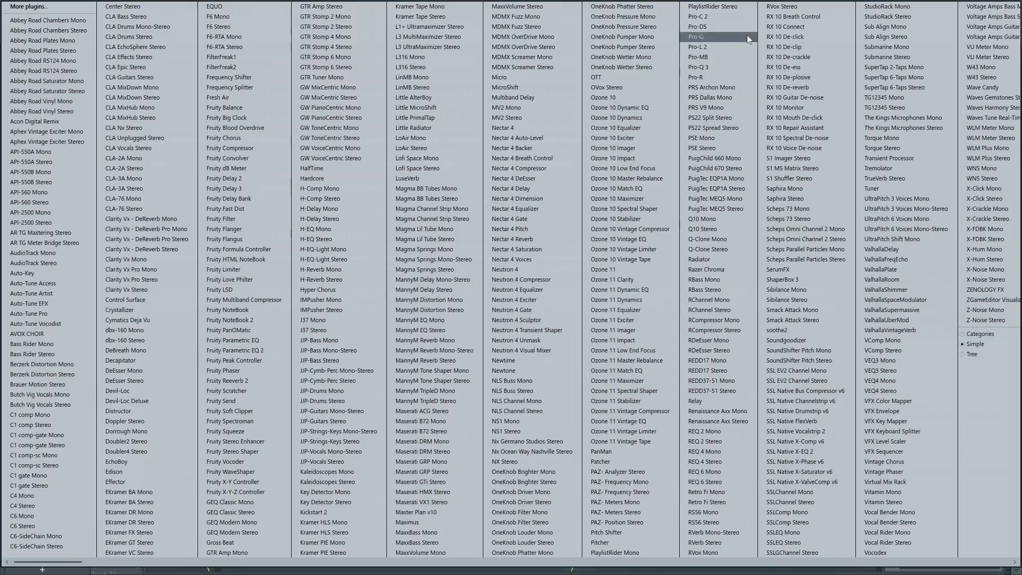
left_click(716, 67)
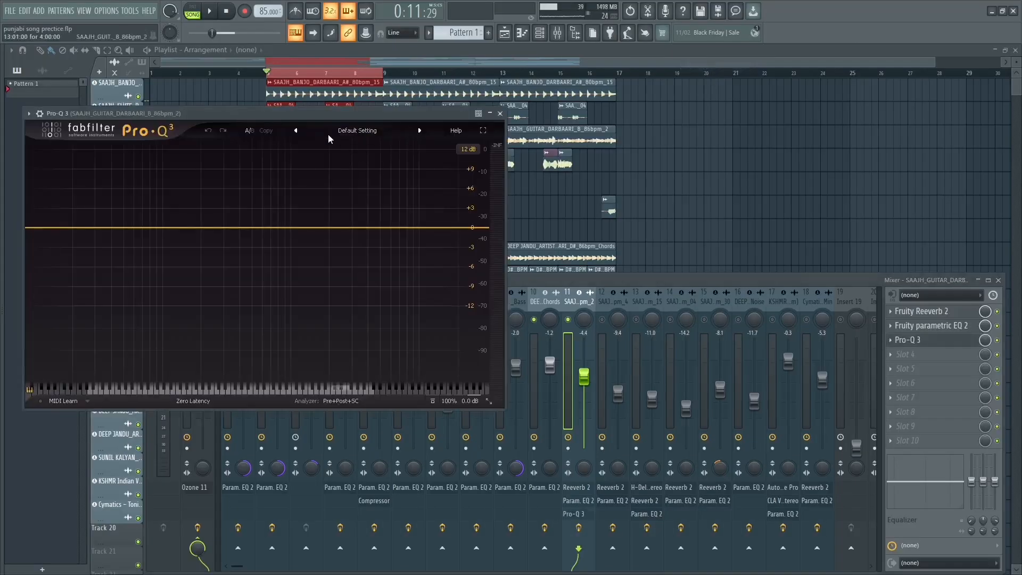
left_click(688, 128)
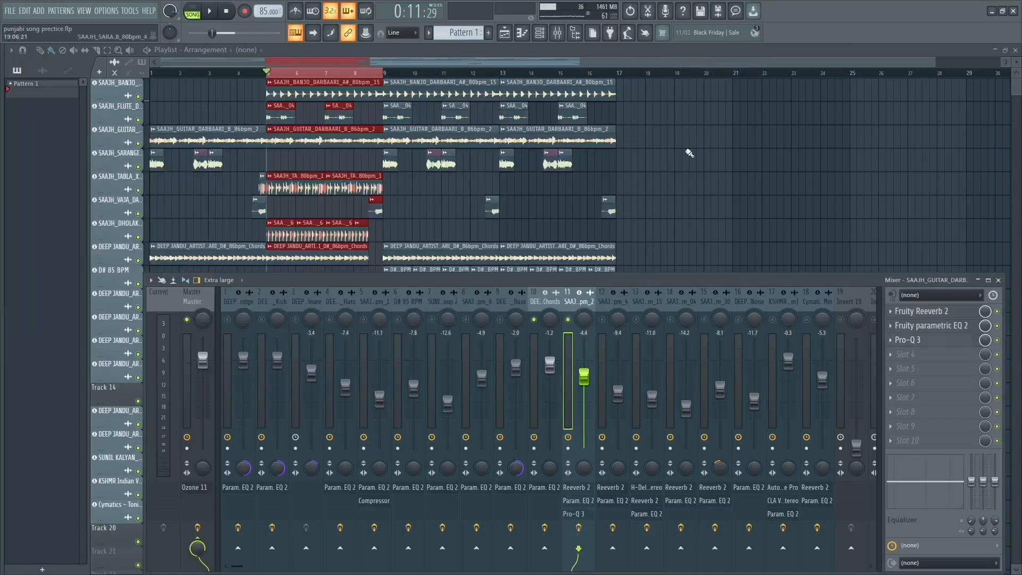
Step: Replace Pro-Q 3 in slot 3 of the guitar track with Ozone 11 Equalizer and close its window
left_click(912, 354)
left_click(920, 335)
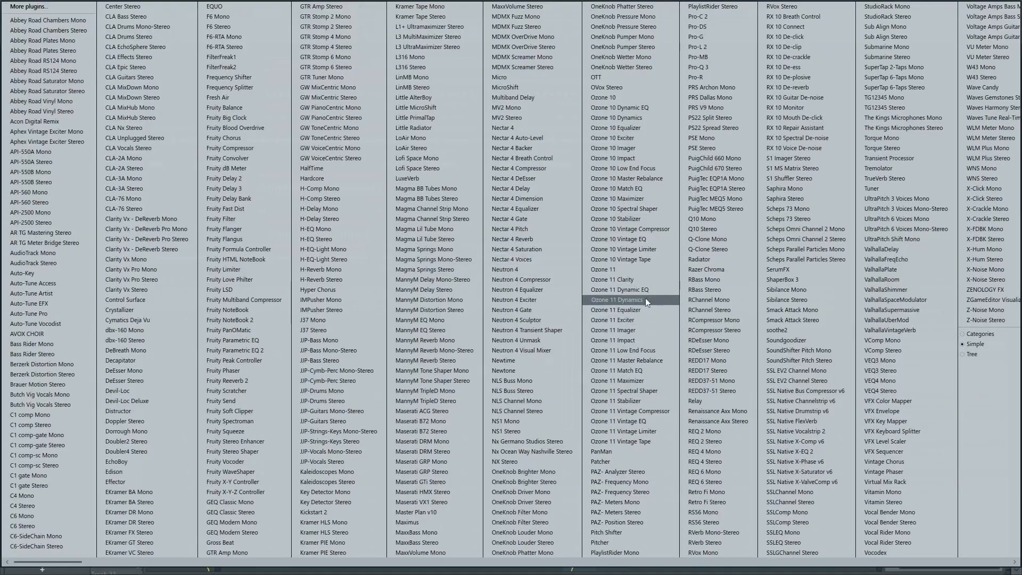
left_click(635, 308)
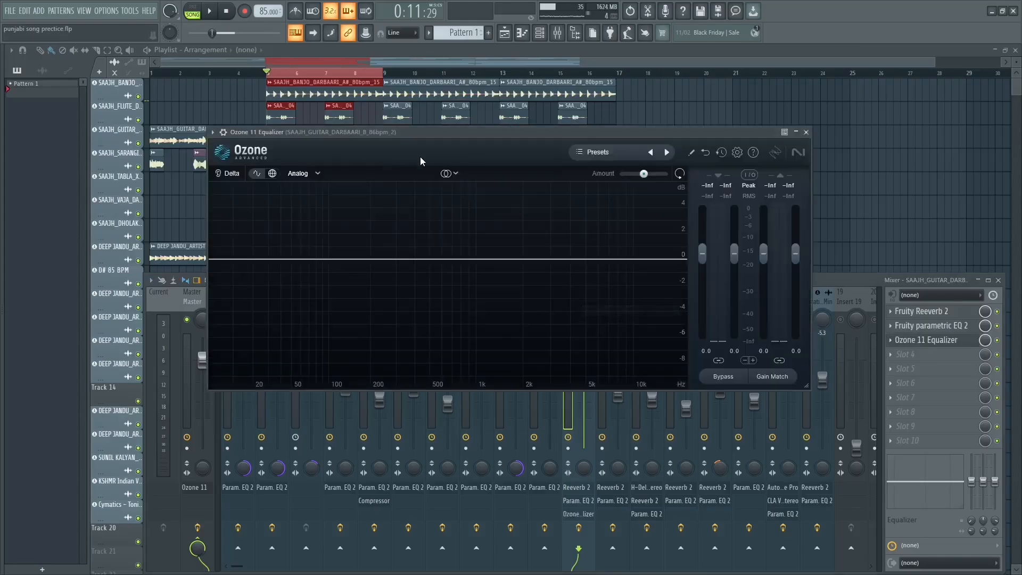
left_click(446, 174)
left_click(447, 173)
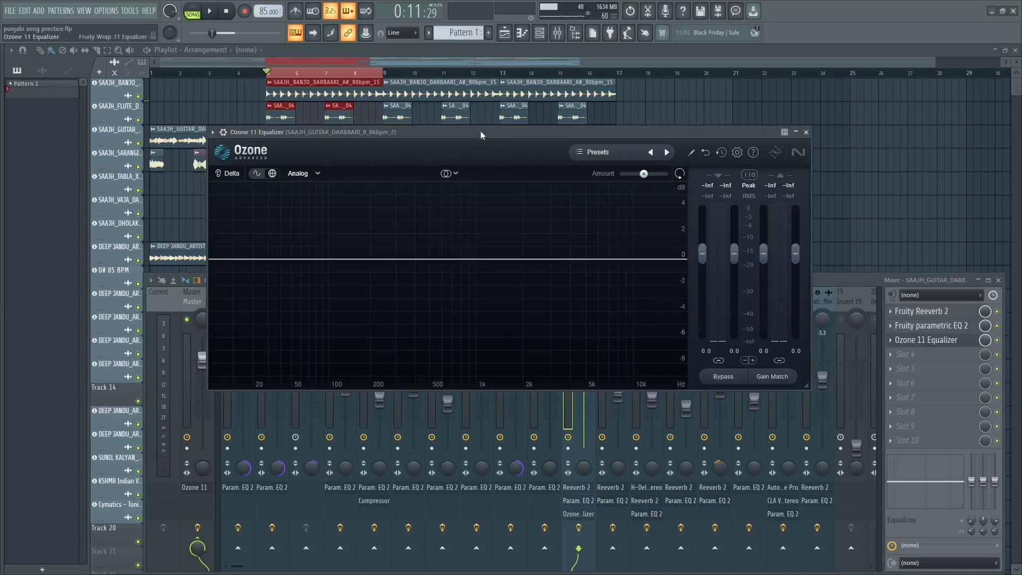
left_click(806, 132)
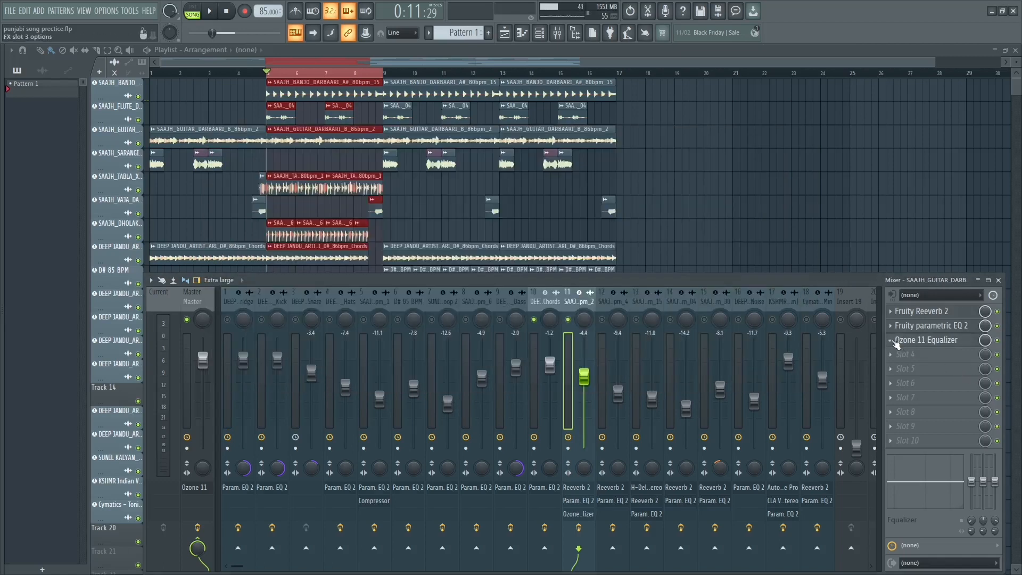
Step: Replace Ozone 11 Equalizer in slot 3 of the guitar track with Pro-Q 3 and reposition its window over the playlist
right_click(905, 341)
left_click(931, 337)
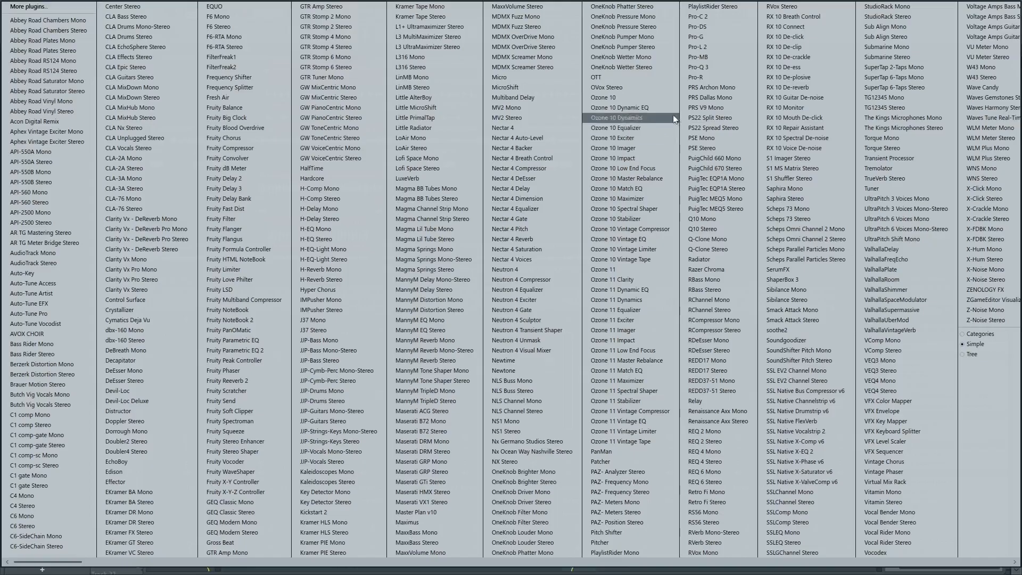
left_click(714, 67)
left_click_drag(448, 131, 638, 174)
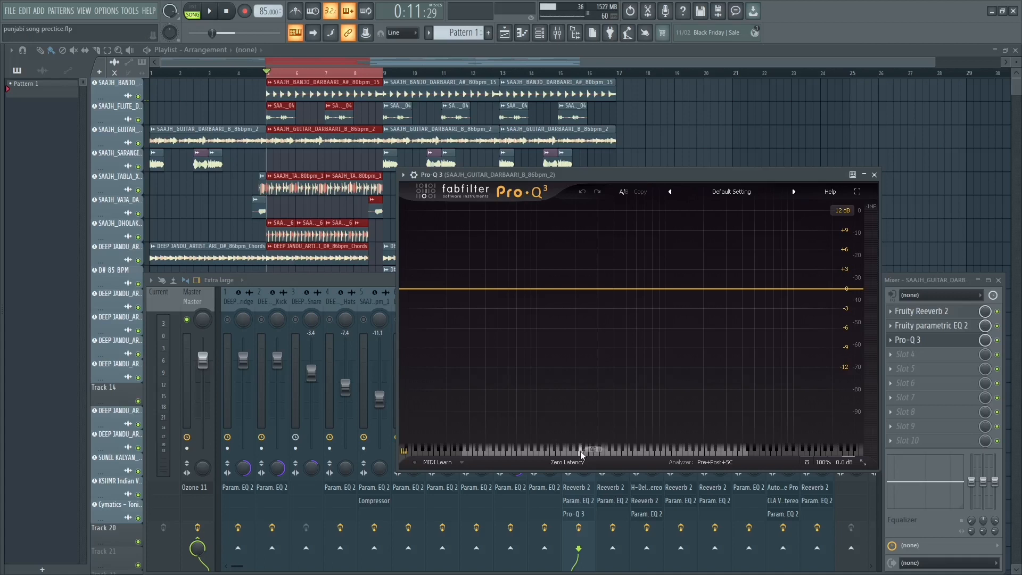
left_click(568, 463)
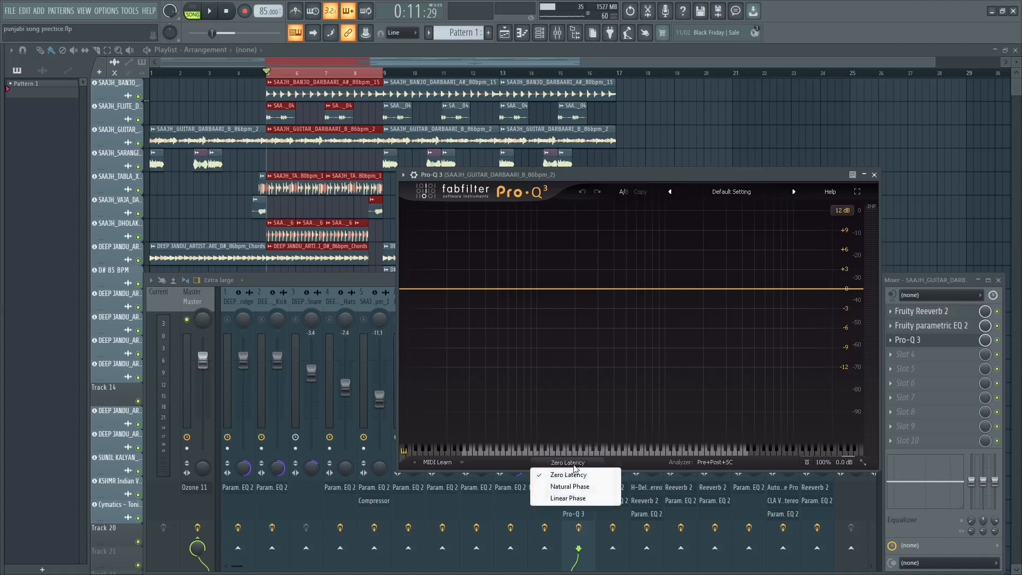
left_click(565, 289)
left_click_drag(609, 175, 610, 80)
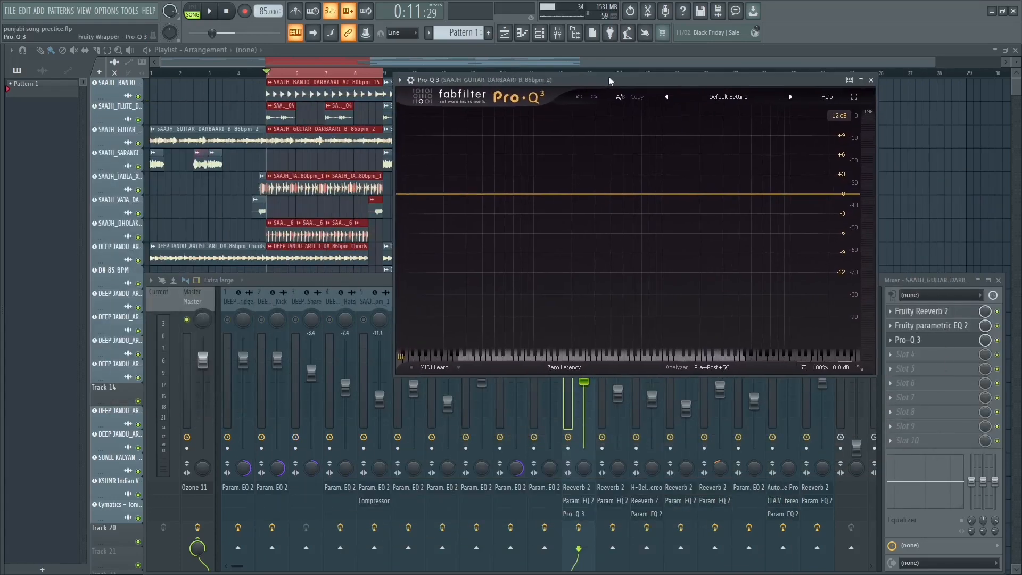
Step: Play the loop to examine the guitar track's frequency spectrum in Pro-Q 3
left_click(369, 279)
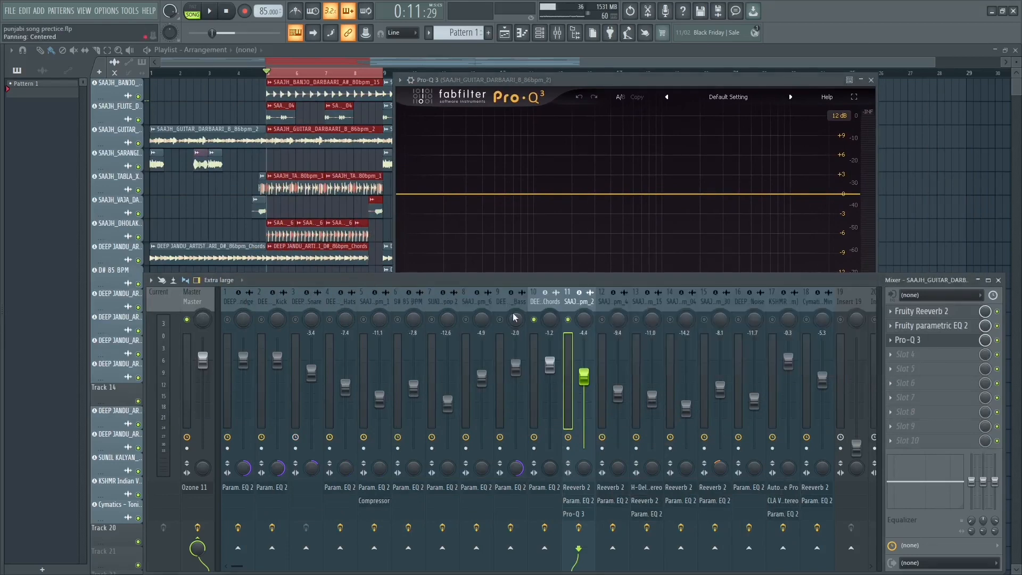
left_click(547, 296)
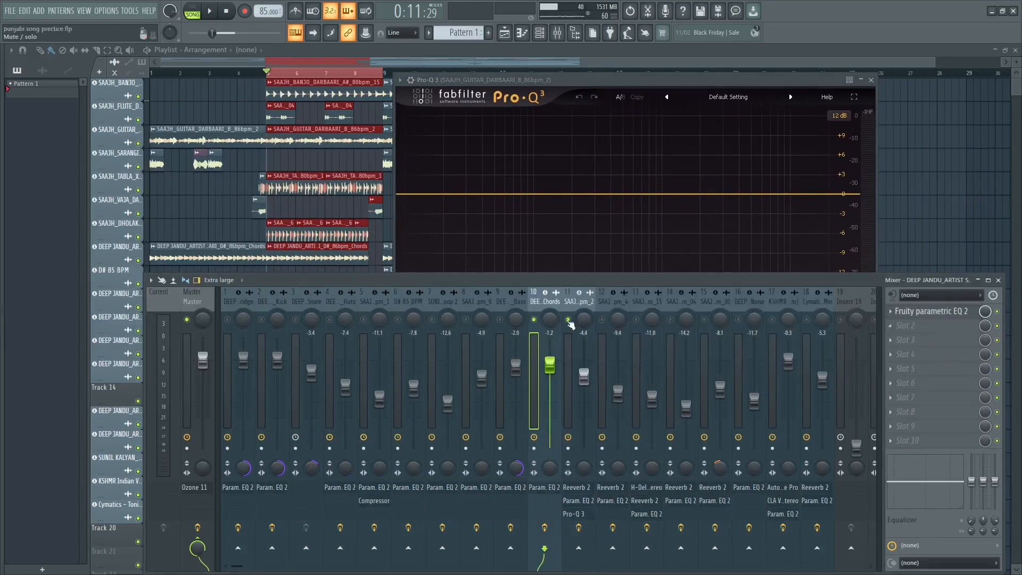
left_click(572, 301)
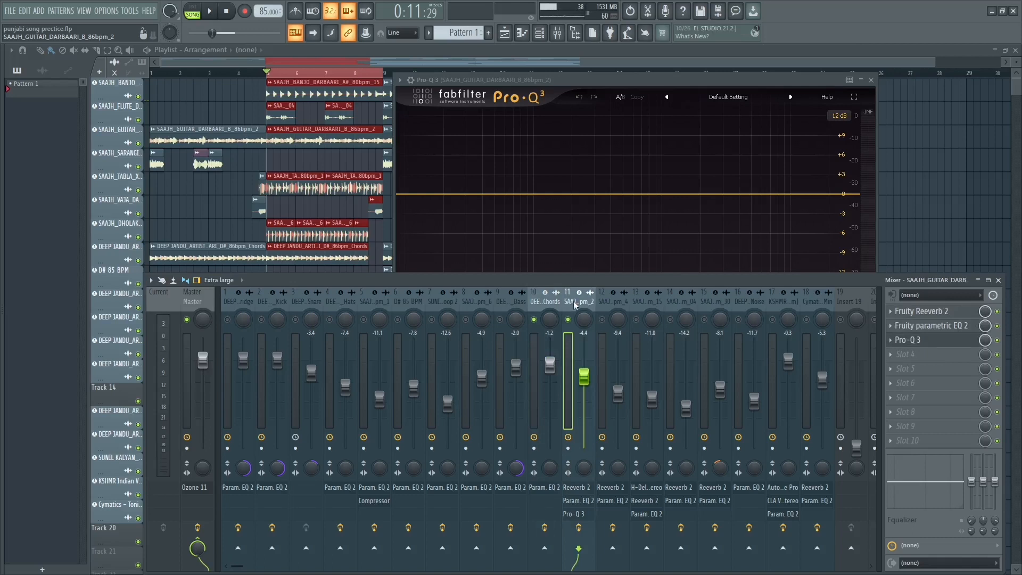
left_click_drag(692, 81, 669, 81)
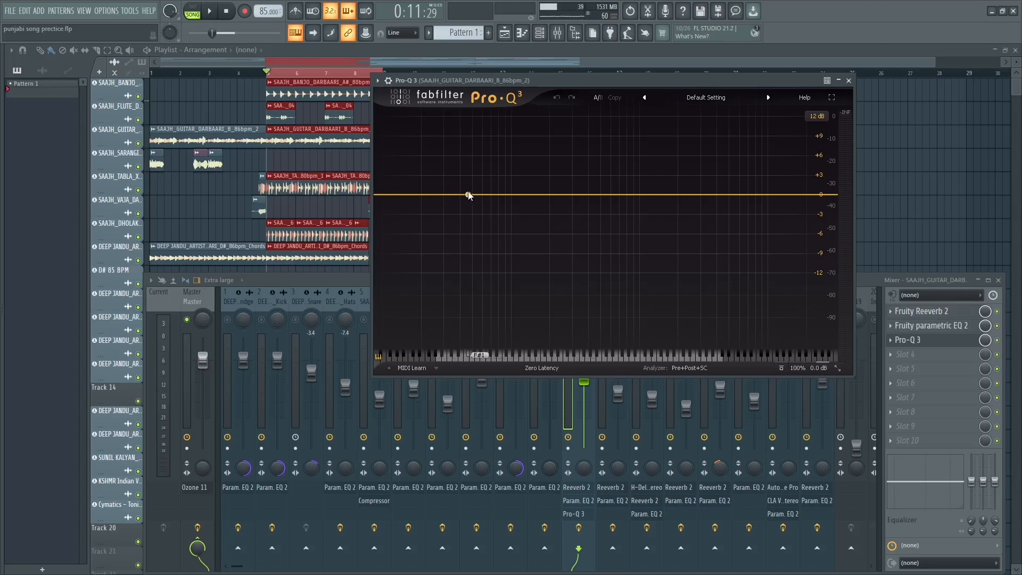
key("space")
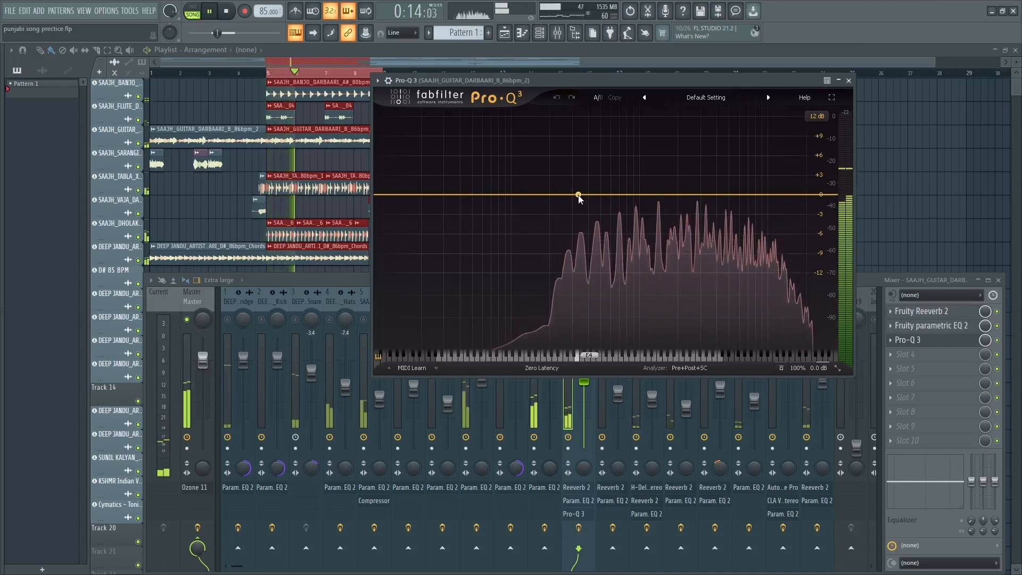
key("space")
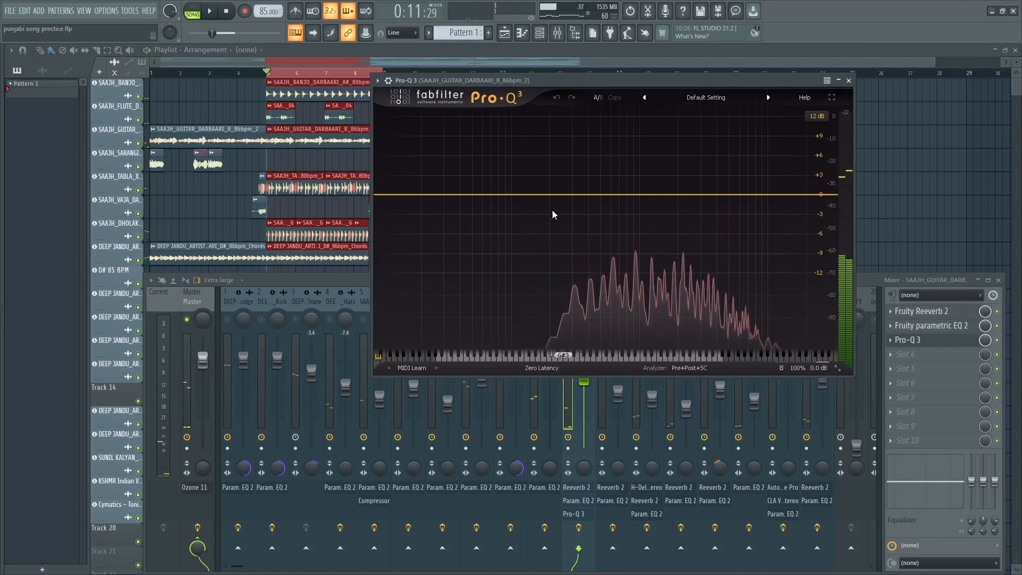
Step: Load Pro-Q 3 into slot 2 of the chords track and arrange its window beside the guitar's Pro-Q 3
left_click(366, 282)
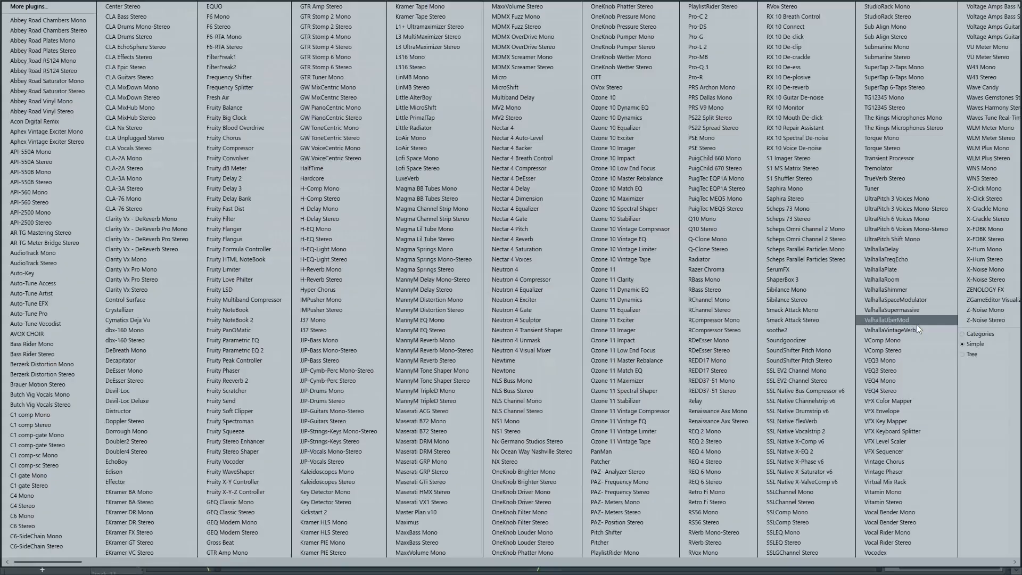
left_click(909, 354)
left_click(708, 67)
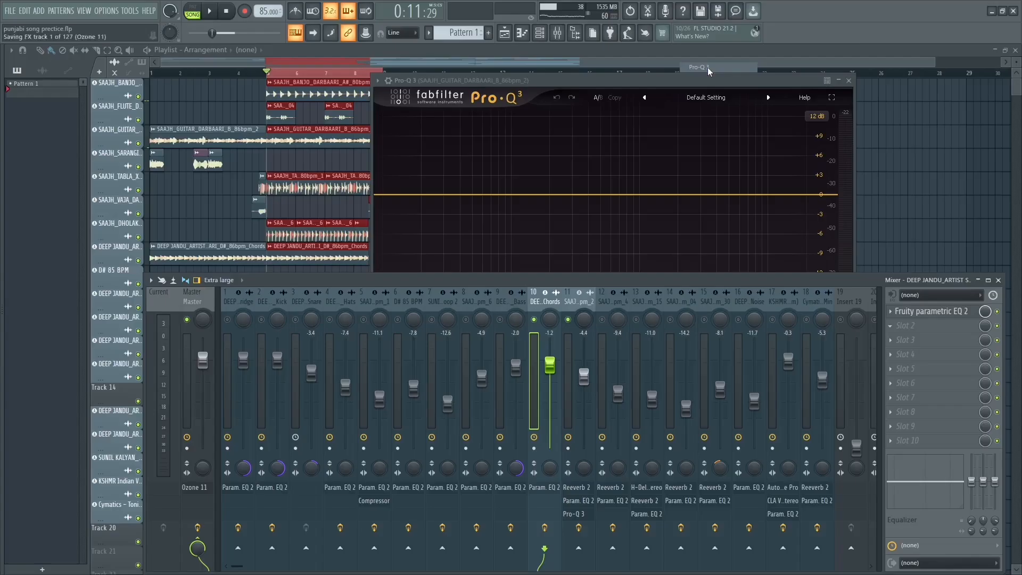
left_click_drag(511, 204, 411, 101)
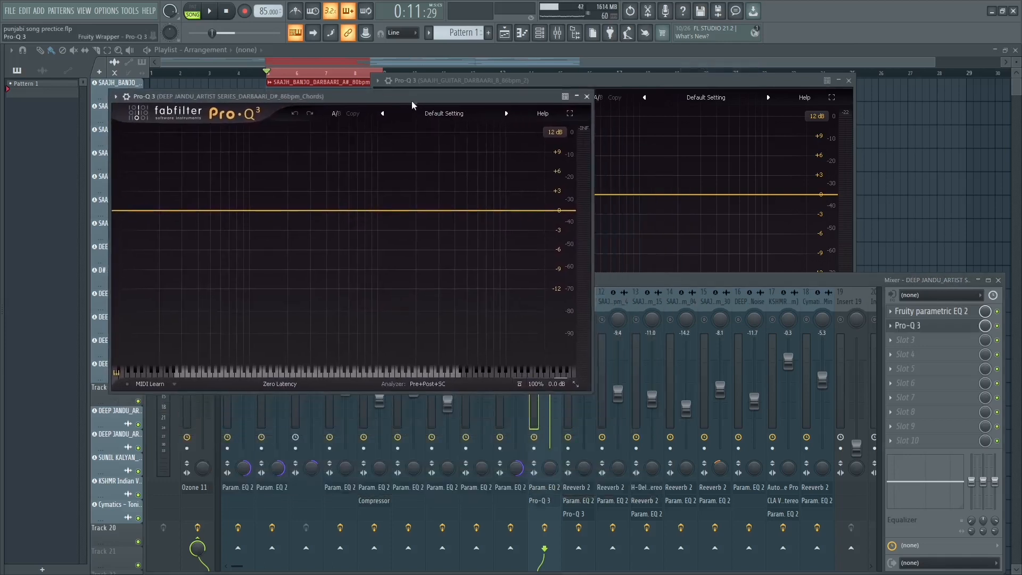
left_click_drag(634, 88, 775, 85)
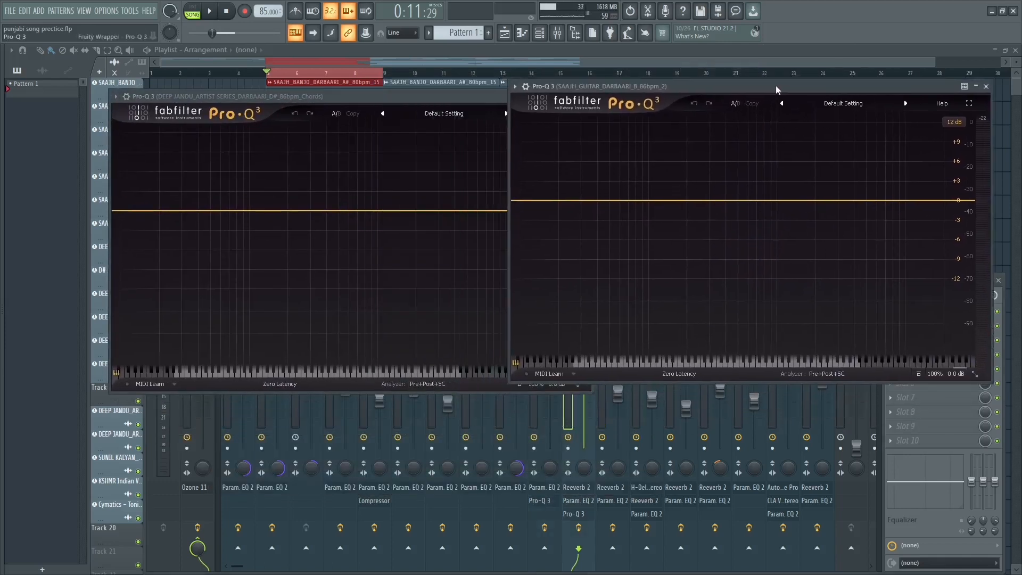
left_click_drag(458, 100, 424, 89)
Step: Play the loop repeatedly to compare the chords and guitar spectra in both Pro-Q 3 windows, moving the guitar's window clear of the other
key("space")
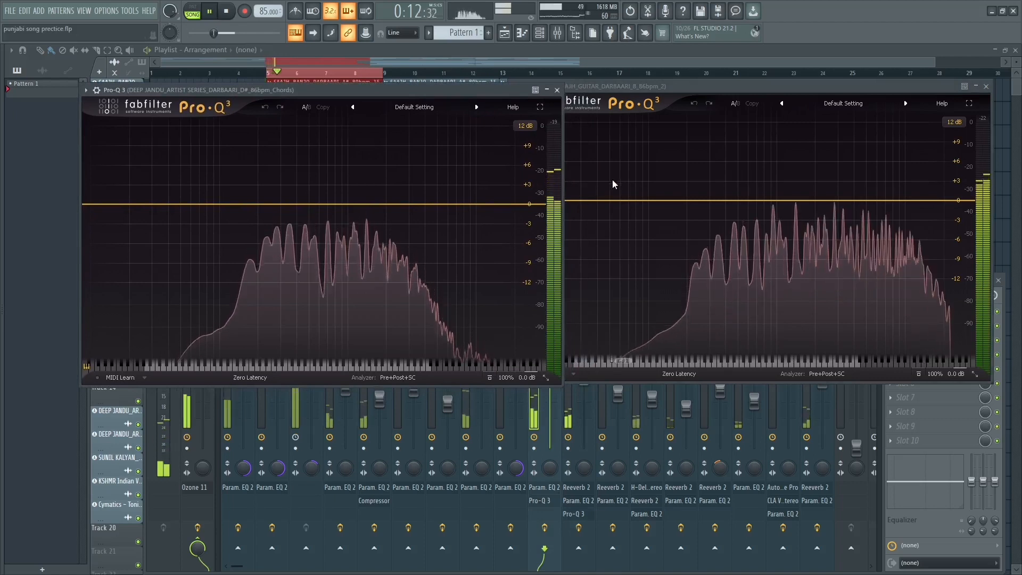
left_click_drag(646, 84, 674, 89)
key("space")
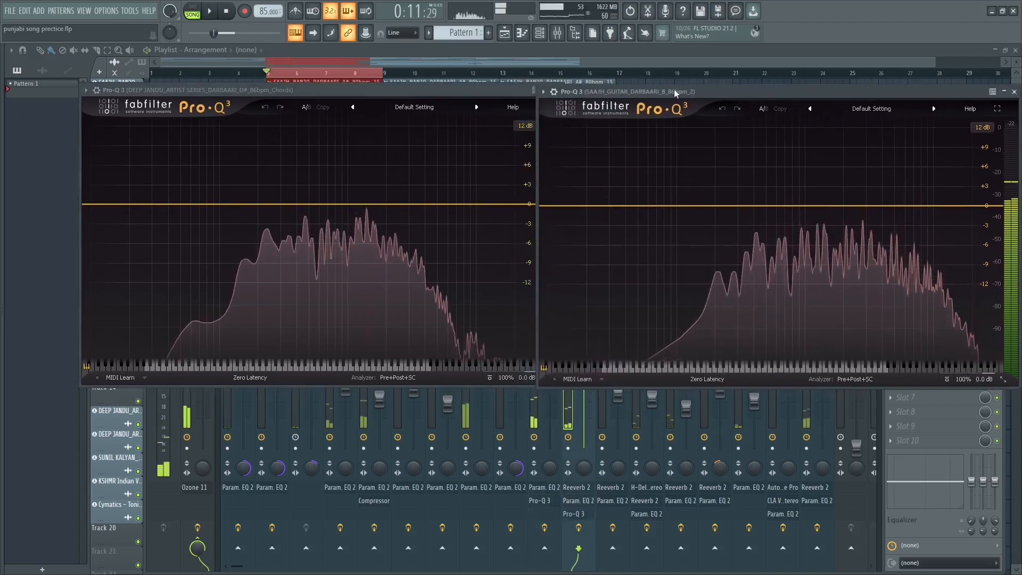
key("space")
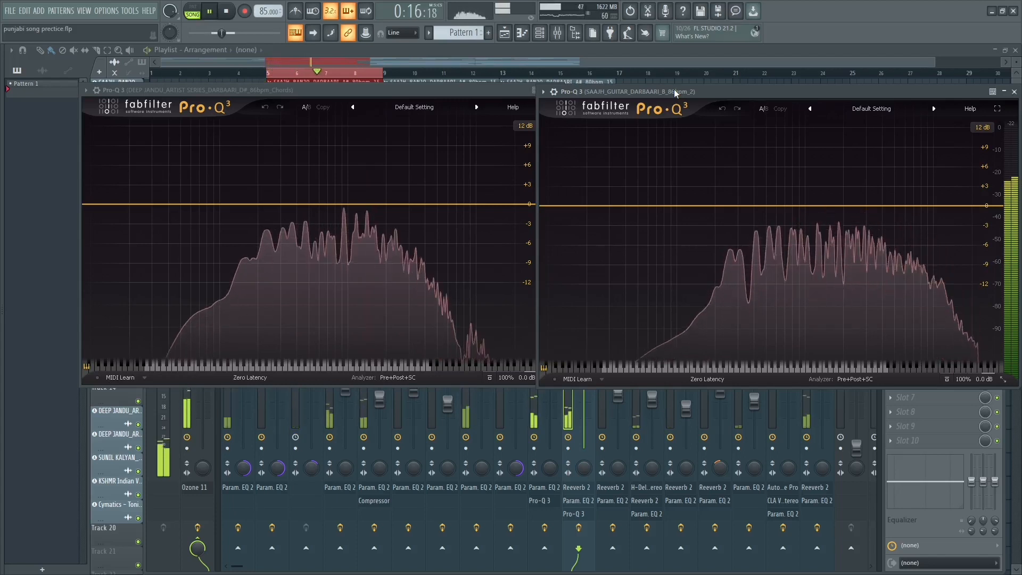
key("space")
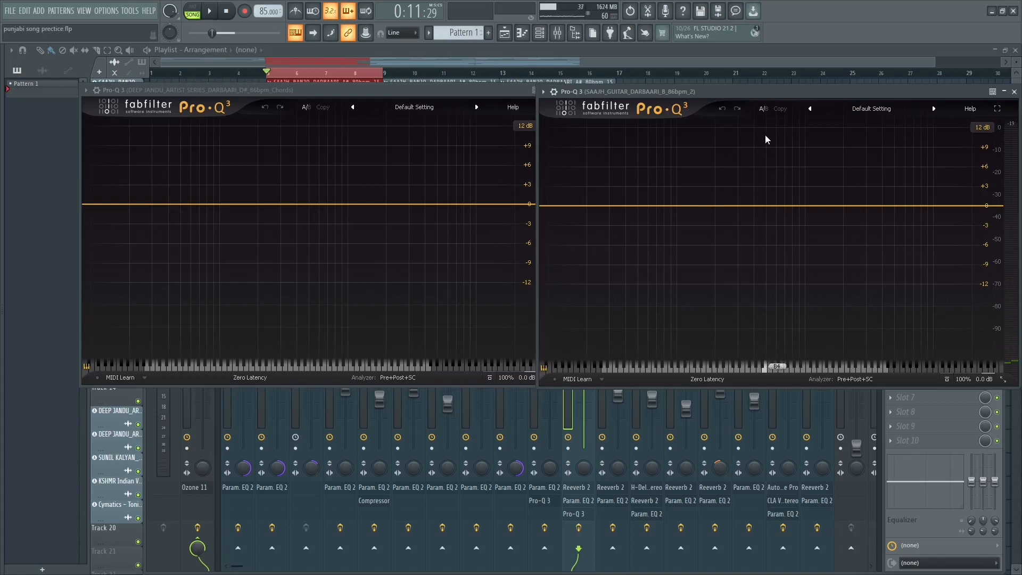
key("space")
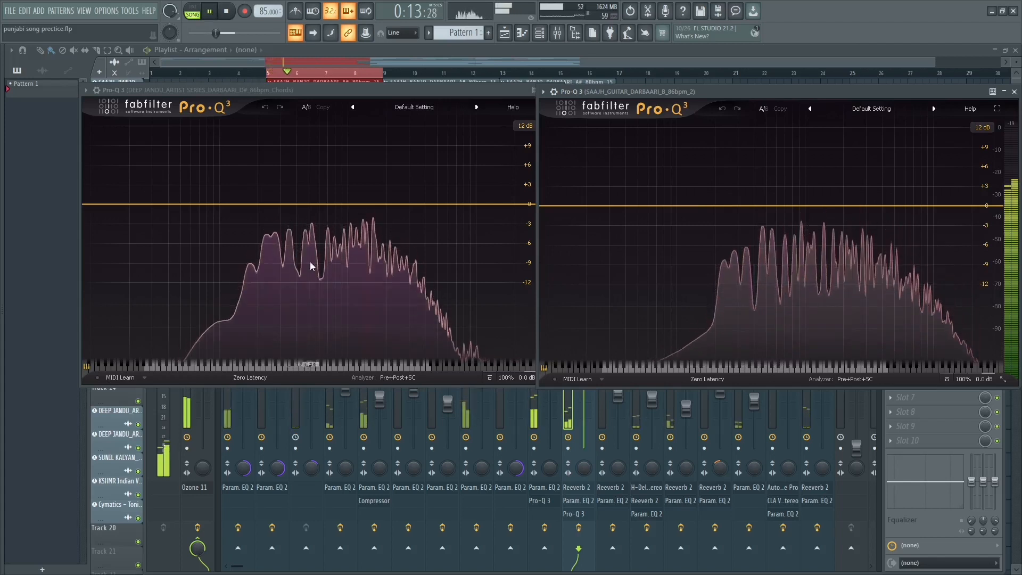
Step: Stop the loop playback, bring the chords' Pro-Q 3 window forward and save the project
key("space")
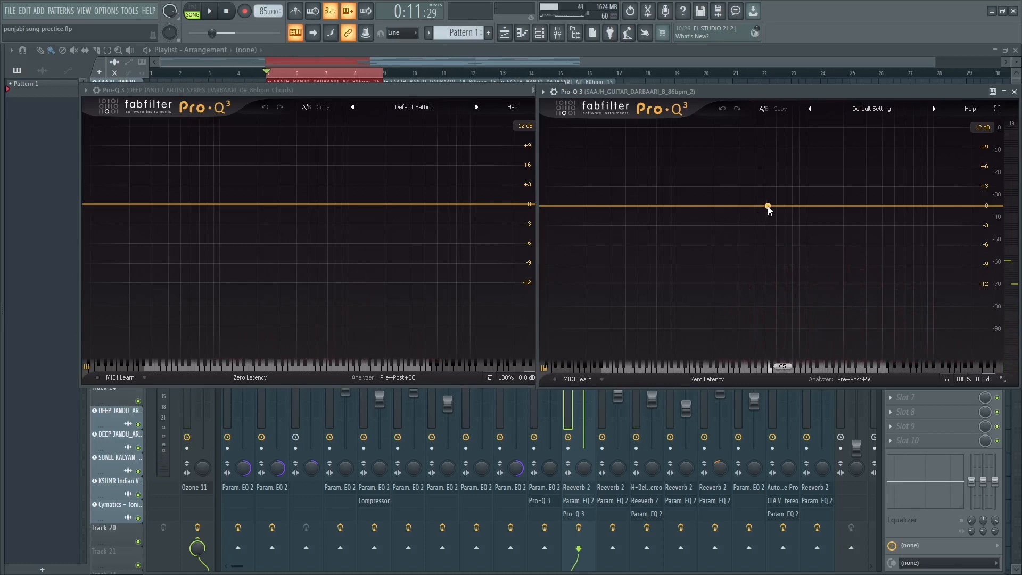
left_click(318, 91)
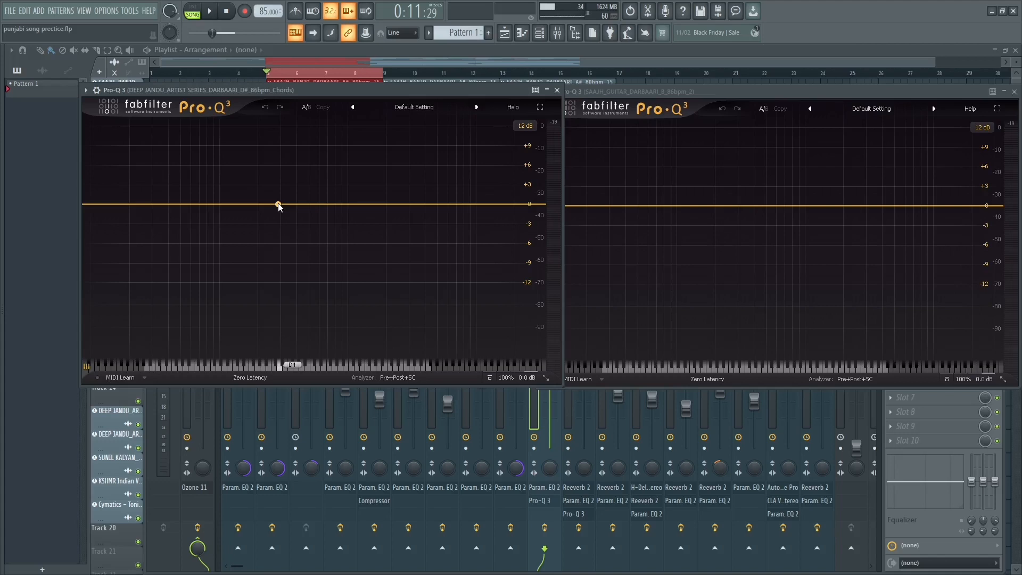
key("ctrl+s")
Step: In the guitar's Pro-Q 3, add a +1.31 dB bell at 319.45 Hz with Q 0.229 and a -1.47 dB bell at about 6 kHz
left_click_drag(738, 207, 740, 198)
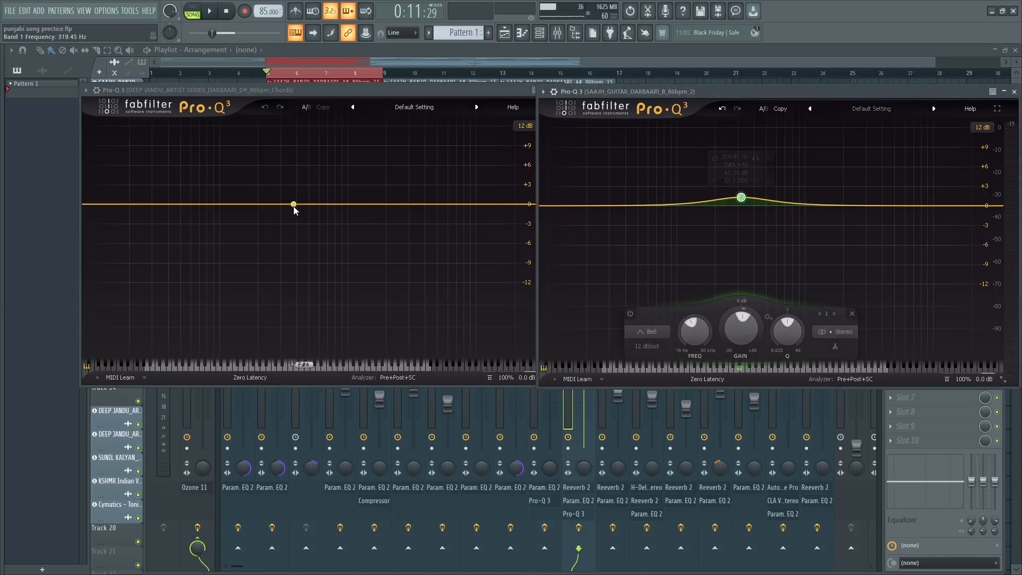
scroll(741, 200, "down", 5)
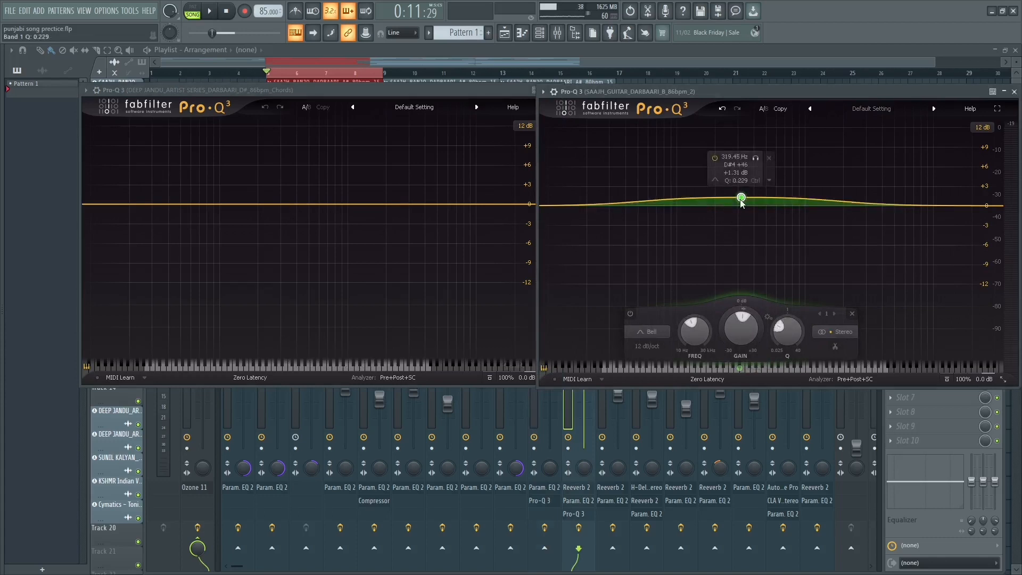
left_click_drag(841, 208, 905, 215)
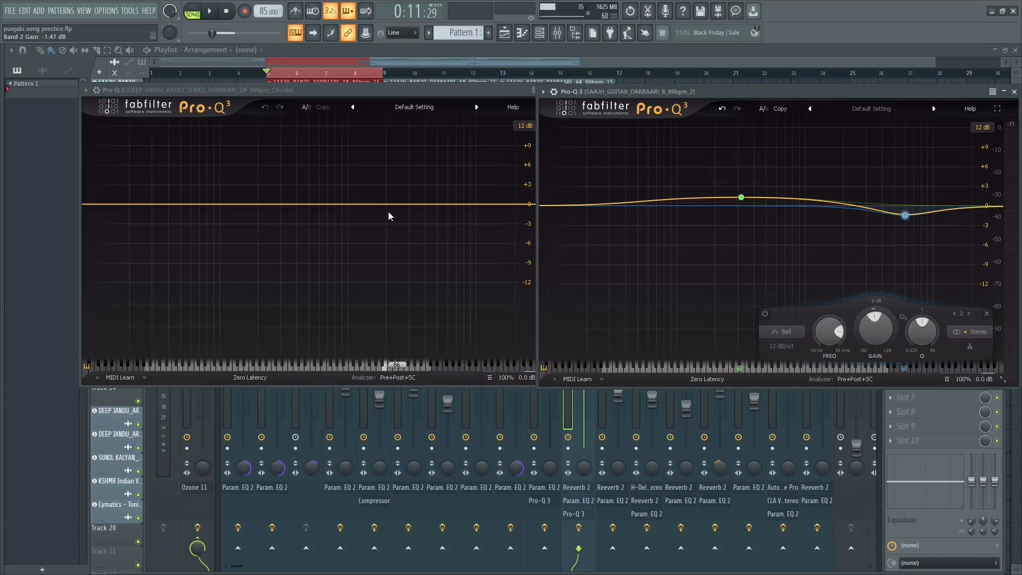
Step: Set the guitar's 319 Hz band to Mid processing and narrow it to a Q of 0.301
mouse_move(728, 215)
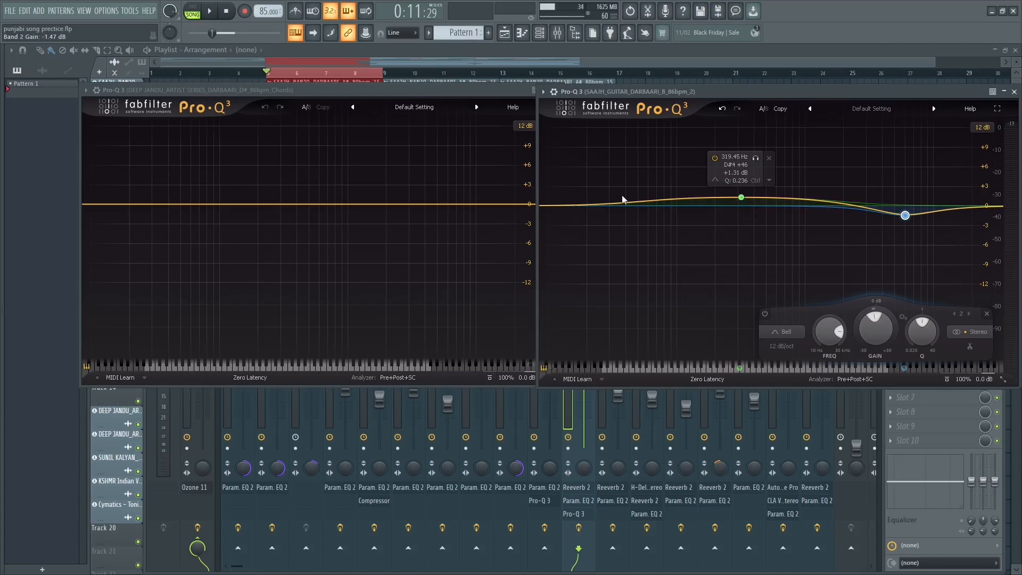
left_click(742, 200)
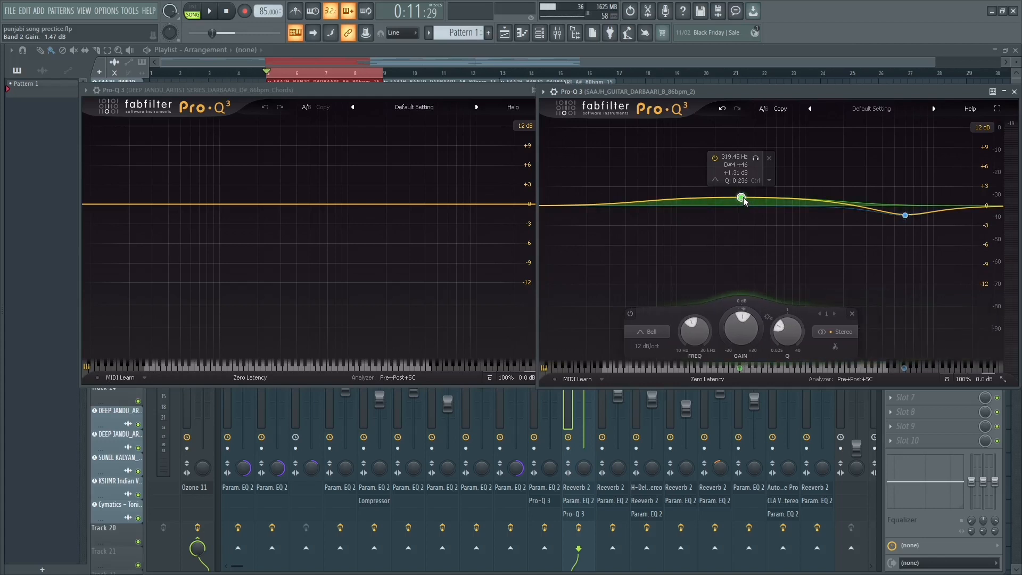
scroll(742, 201, "up", 2)
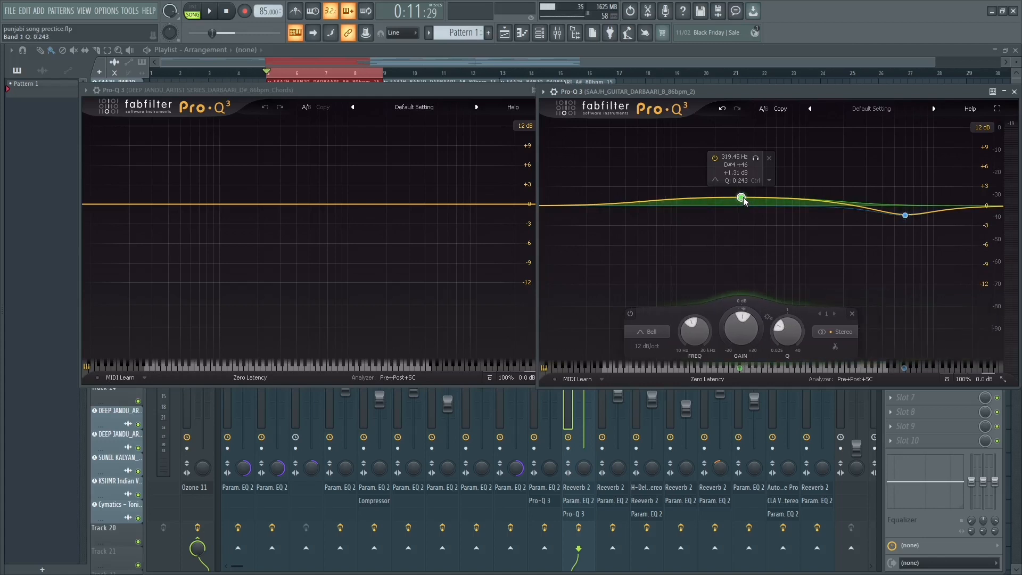
left_click(842, 333)
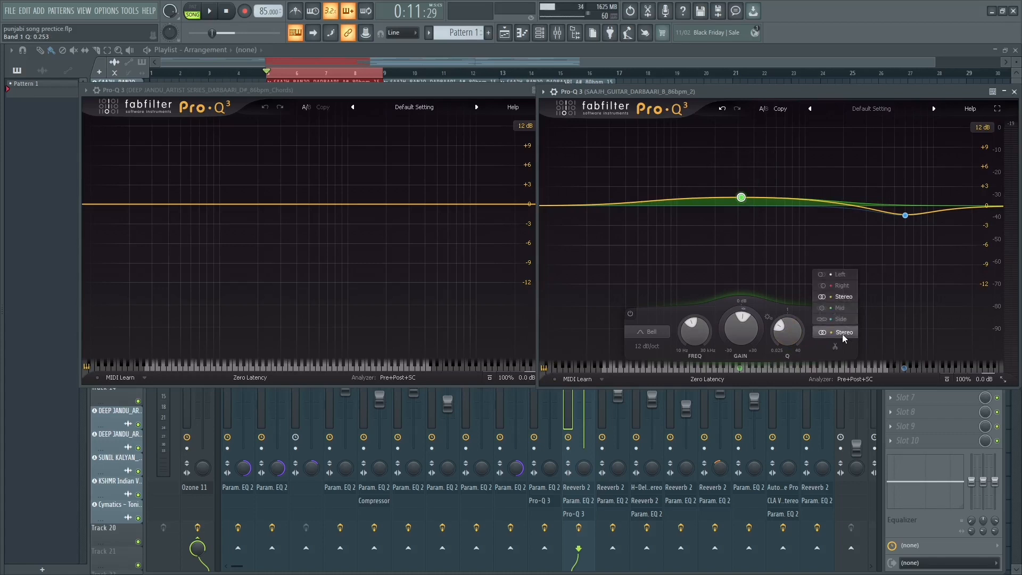
left_click(837, 308)
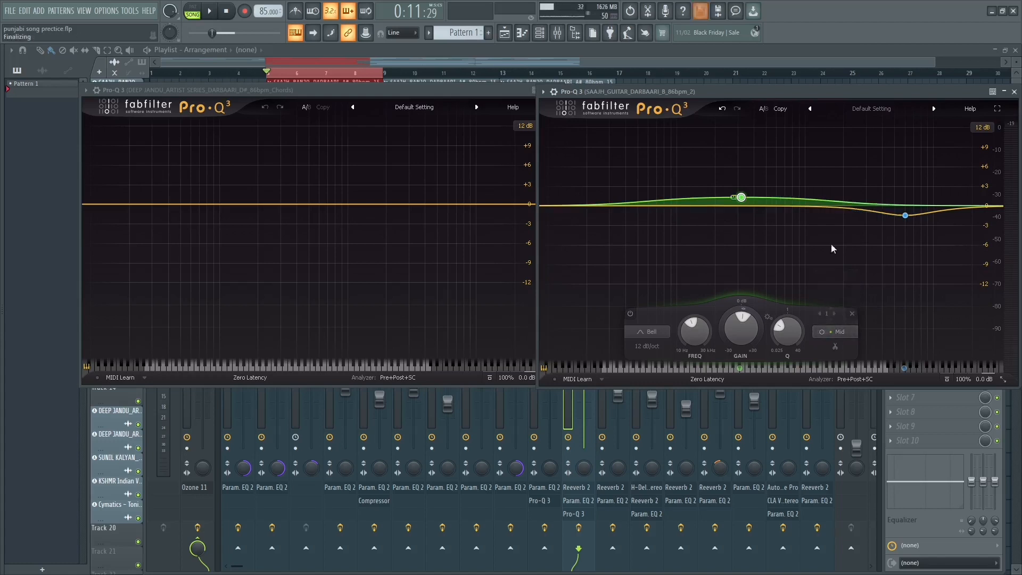
scroll(740, 199, "up", 2)
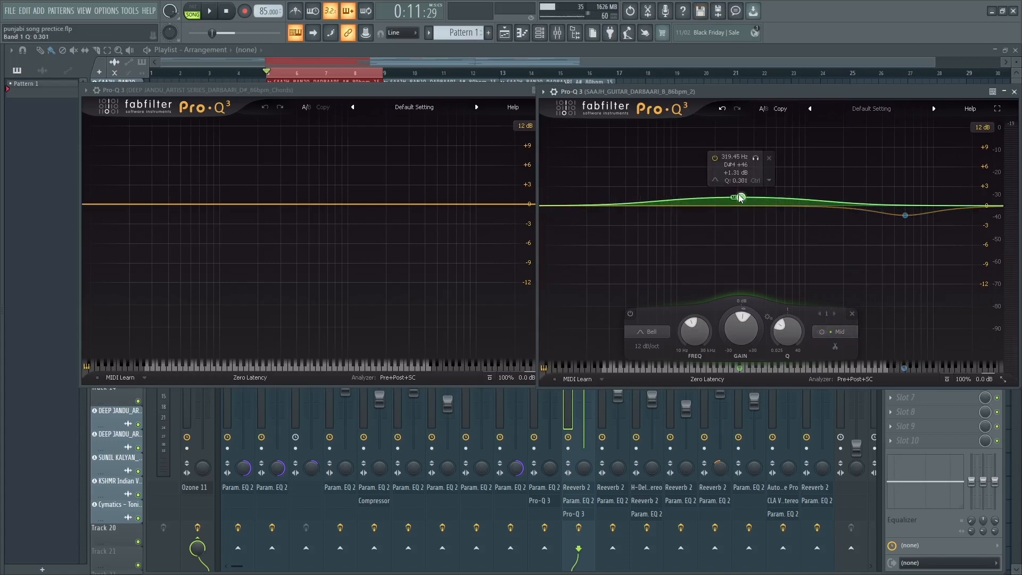
Step: Audition the guitar's Mid band during playback and adjust it to 405.52 Hz, +1.14 dB and Q 0.473
key("space")
left_click_drag(742, 198, 746, 198)
left_click_drag(759, 160, 771, 163)
key("space")
scroll(754, 199, "up", 3)
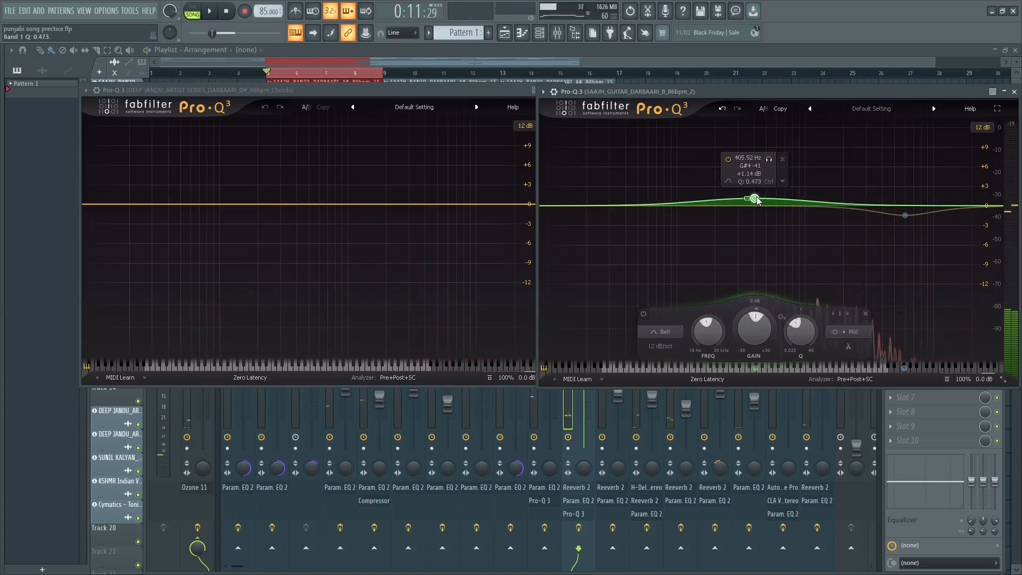
Step: Raise the guitar's 6 kHz band to +3.27 dB and set it to Side processing
left_click(905, 216)
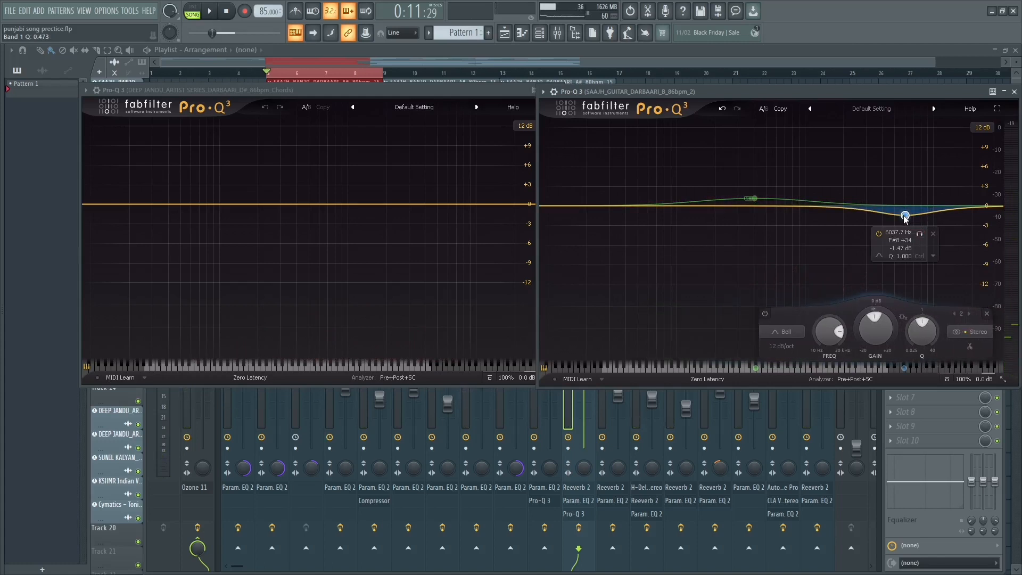
left_click_drag(906, 216, 905, 185)
left_click(959, 332)
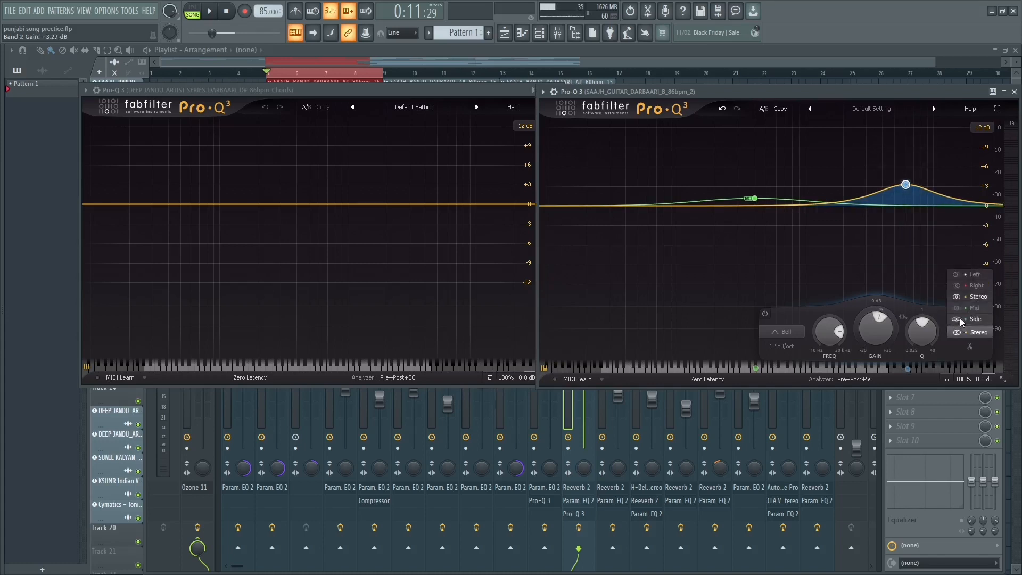
left_click(974, 319)
Step: Adjust the guitar's Side band to 5867.3 Hz, -0.82 dB and Q 0.971, auditioning it in solo during playback
left_click(920, 146)
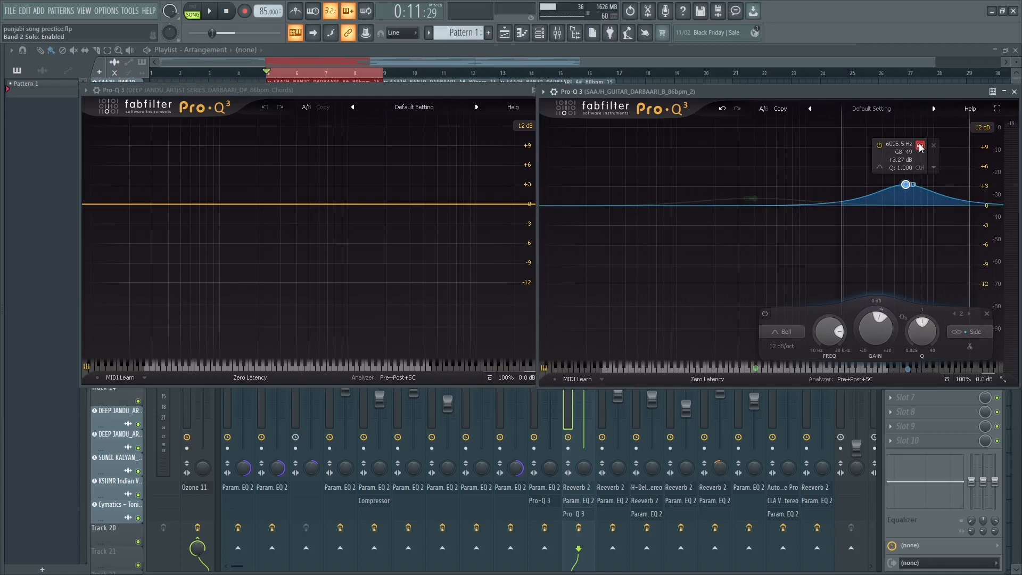
scroll(920, 147, "down", 1)
left_click(920, 147)
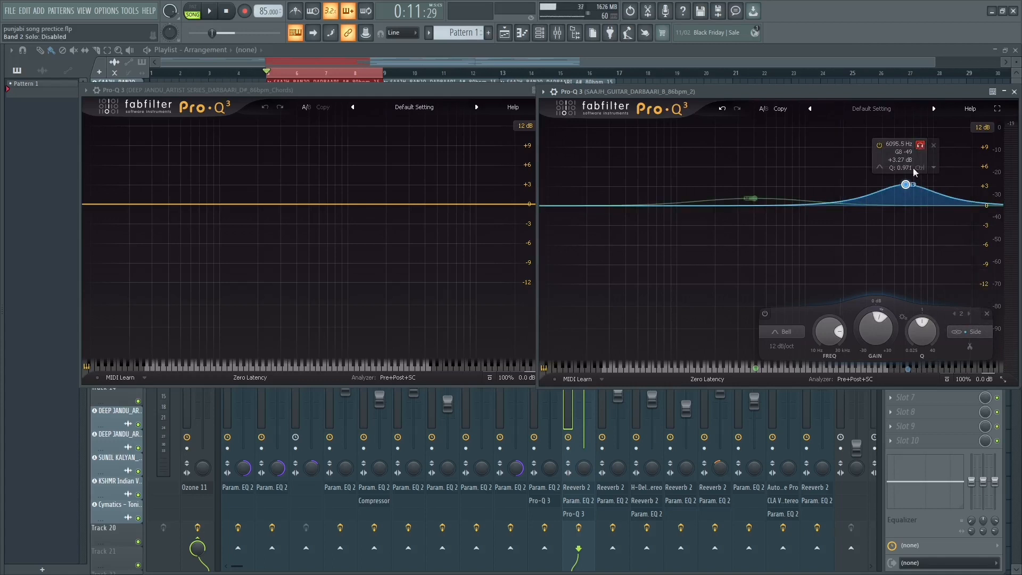
left_click_drag(905, 185, 902, 211)
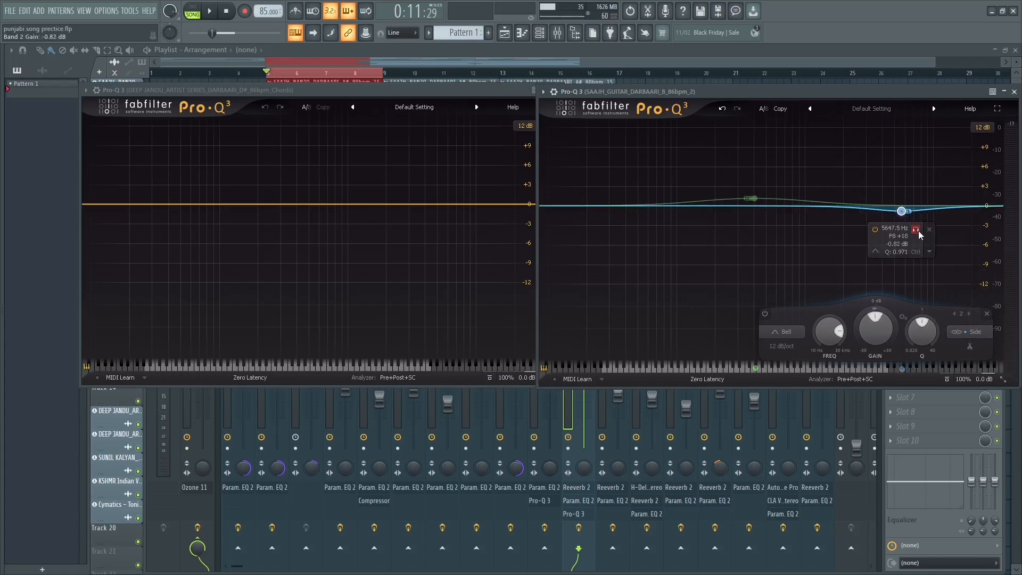
key("space")
mouse_move(918, 231)
left_mouse_down()
mouse_move(912, 240)
mouse_move(946, 242)
mouse_move(921, 245)
left_mouse_up()
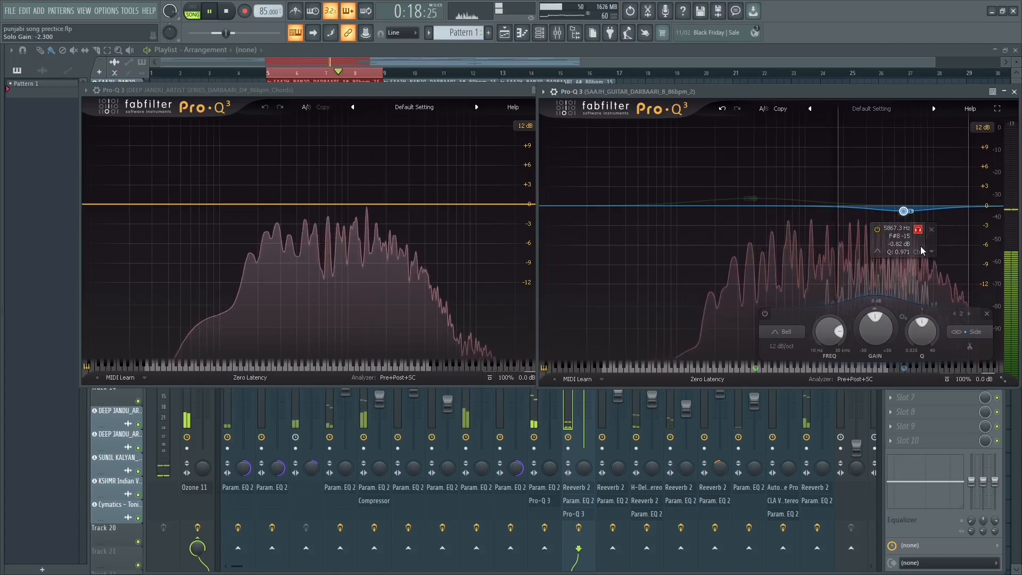
key("space")
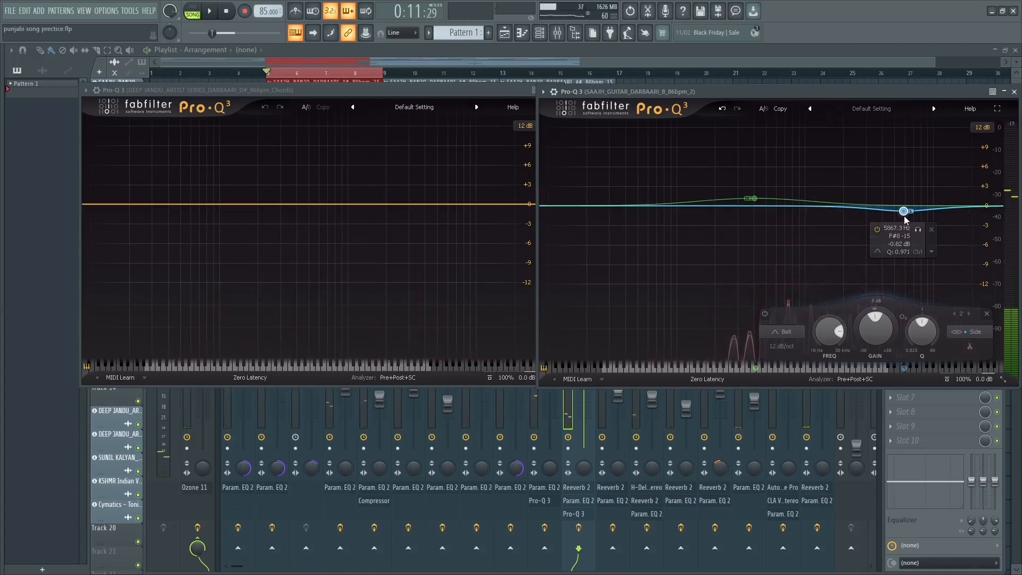
Step: Cut the guitar's Mid band by 2.04 dB at 417.30 Hz and boost its Side band by 2.29 dB while the loop plays
left_click_drag(752, 200, 758, 222)
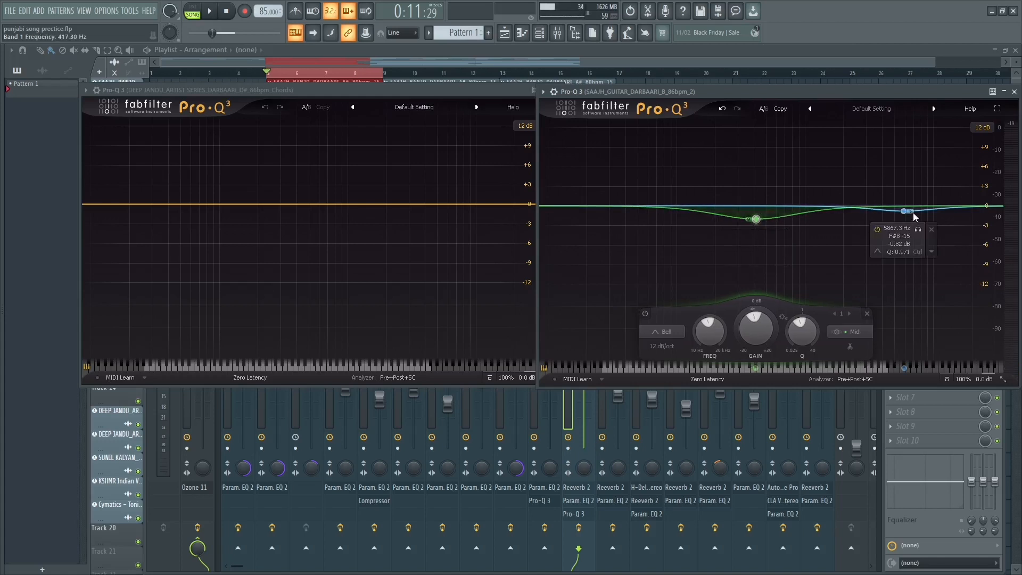
left_click(904, 210)
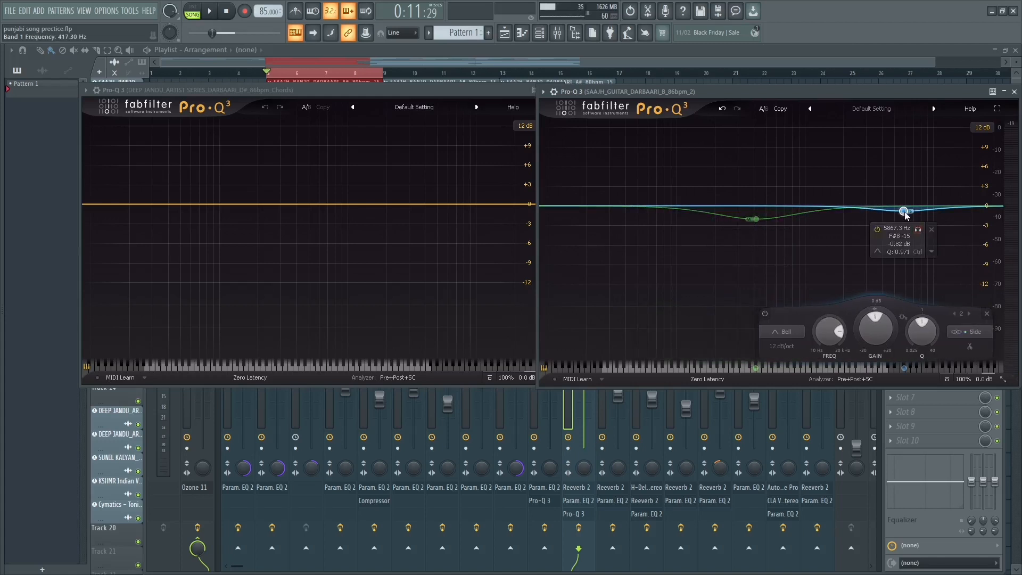
key("space")
left_click_drag(906, 215, 907, 195)
key("space")
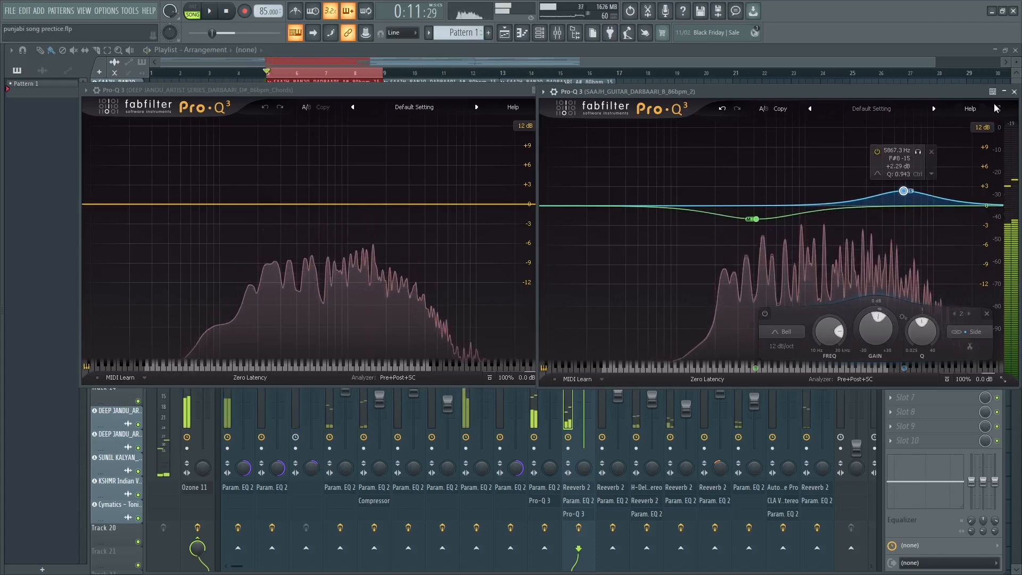
Step: Close both Pro-Q 3 windows, then reopen the guitar track's Pro-Q 3 from the mixer and place it over the playlist
left_click(1014, 92)
left_click(557, 90)
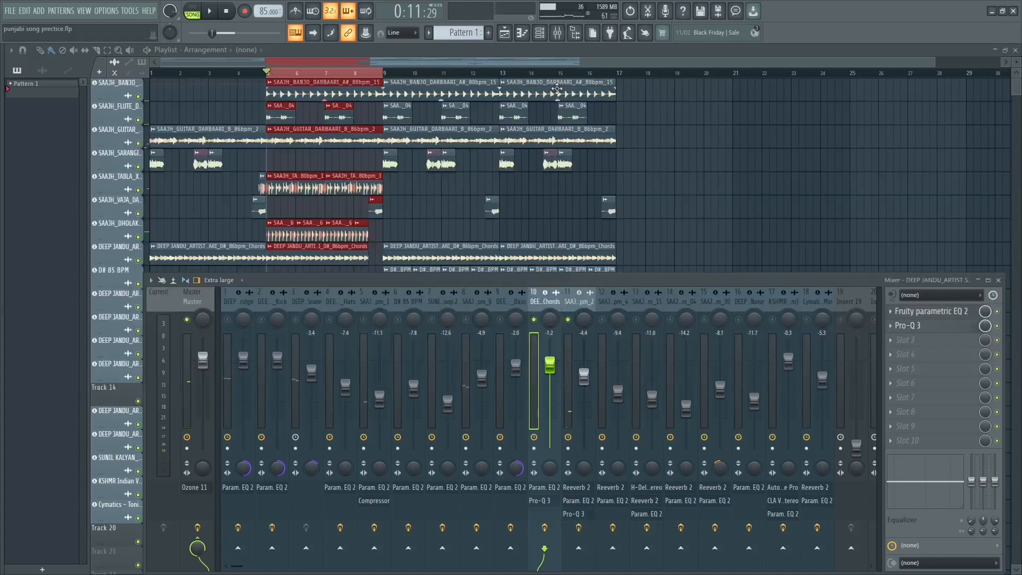
left_click(571, 302)
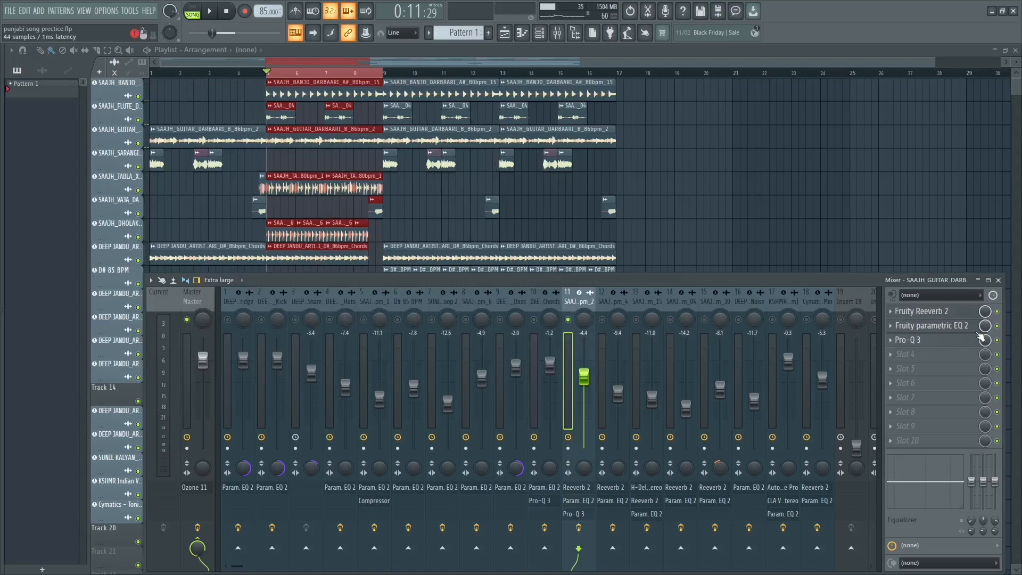
left_click(982, 345)
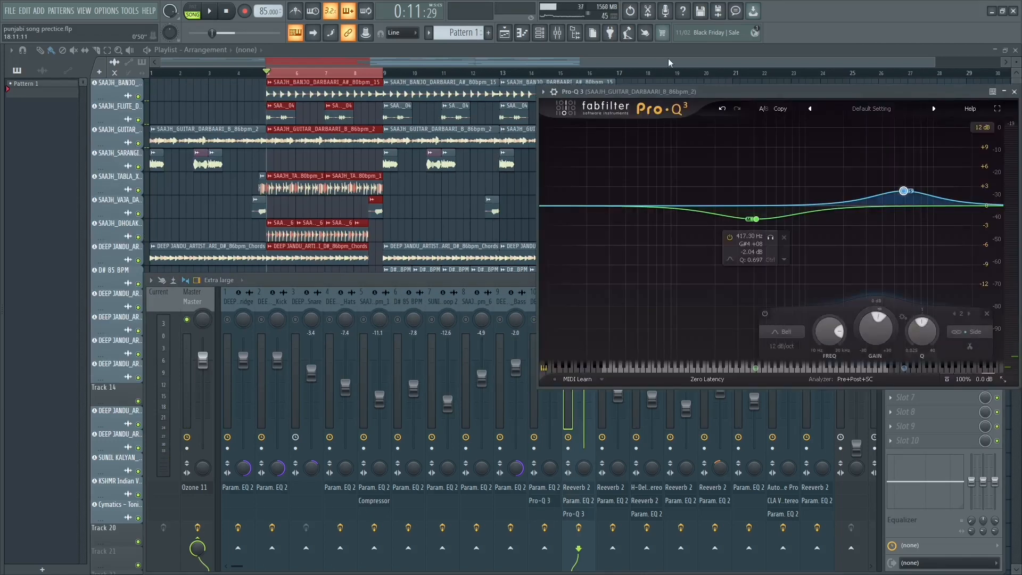
left_click_drag(754, 92, 637, 90)
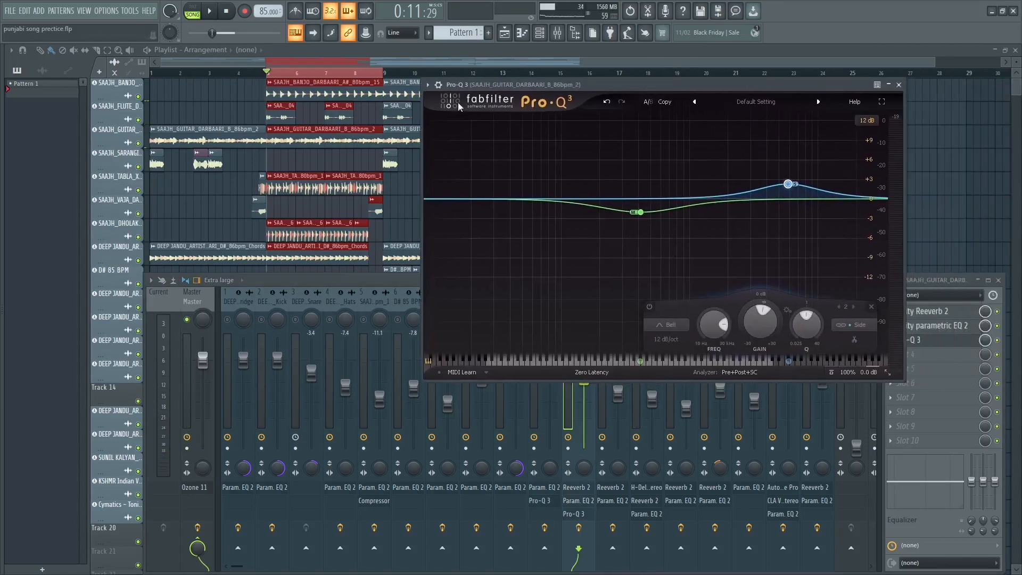
Step: Bypass the guitar's Pro-Q 3 through its wrapper, play the loop to hear the unprocessed sound, and re-enable it
left_click(438, 85)
left_click(870, 101)
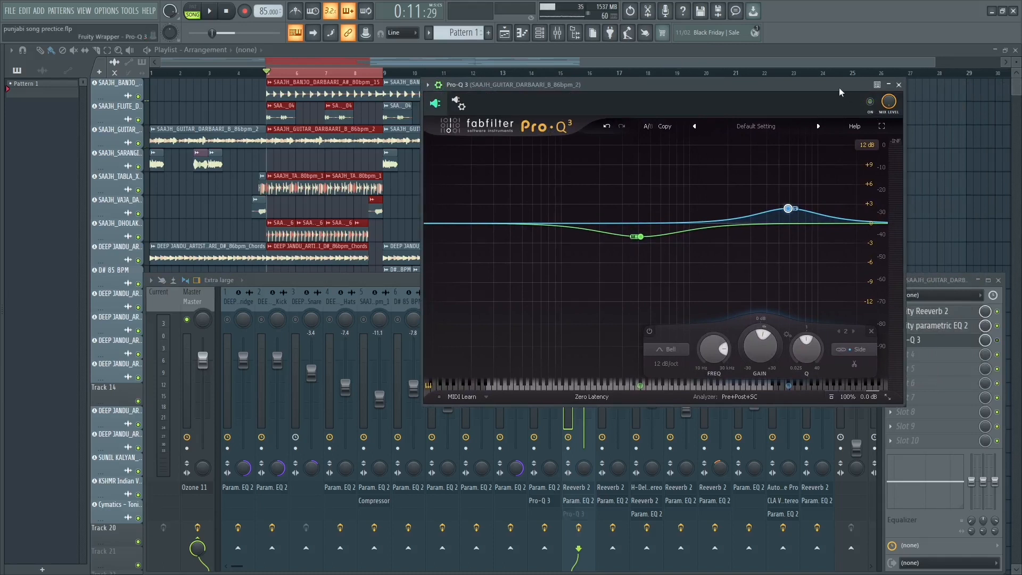
left_click_drag(836, 85, 815, 84)
key("space")
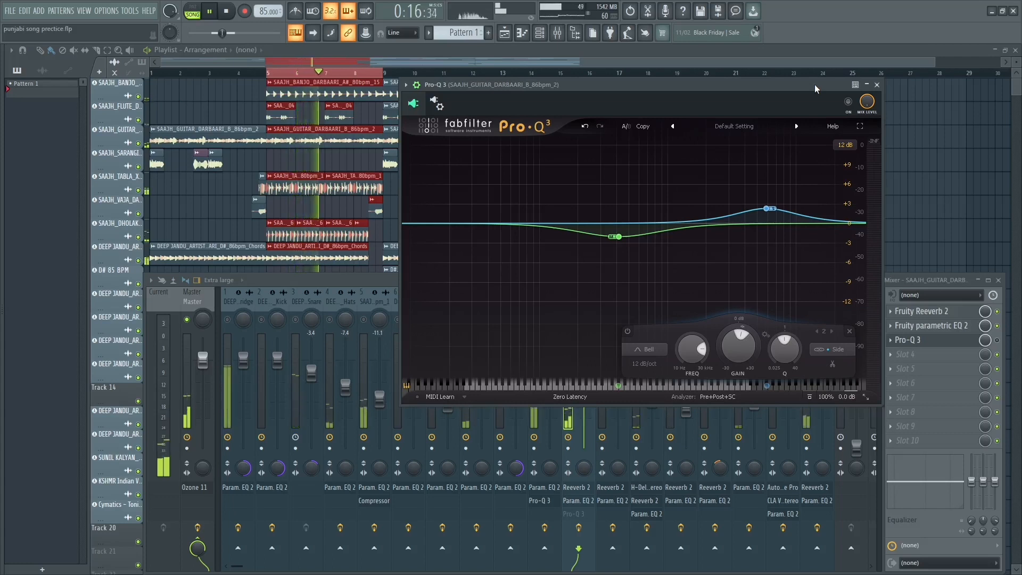
key("space")
left_click(851, 103)
Step: Move the guitar's Mid band to 372.15 Hz and set its cut to -1.80 dB
mouse_move(618, 238)
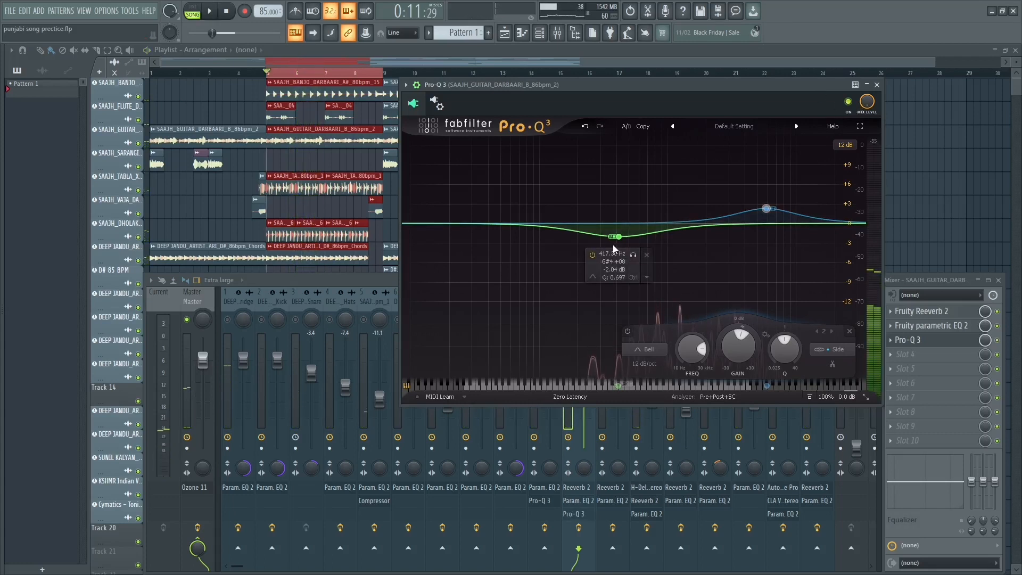
left_click_drag(619, 238, 613, 236)
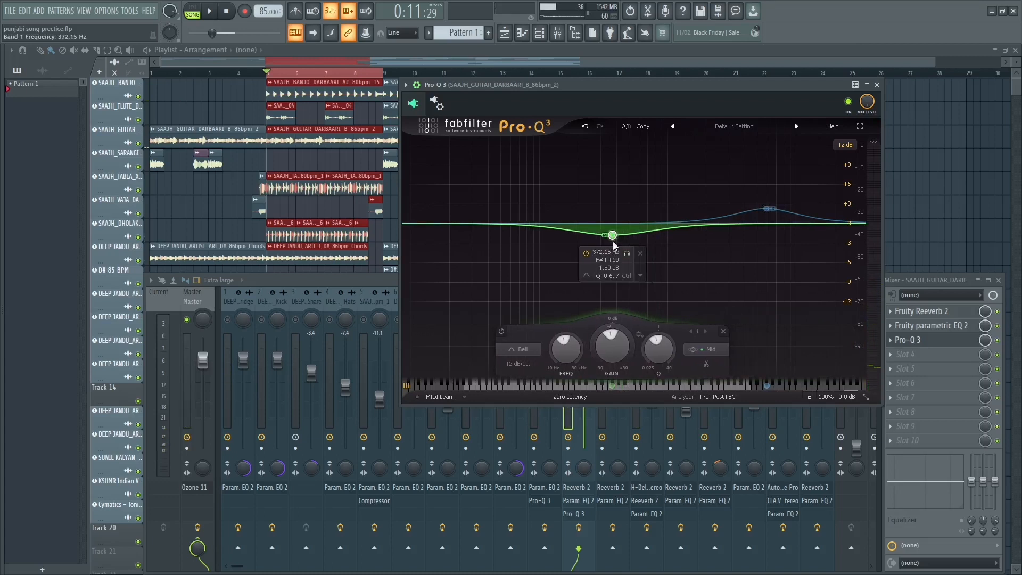
Step: Try Stereo processing on the guitar's 372 Hz band and return it to Mid
left_click(700, 352)
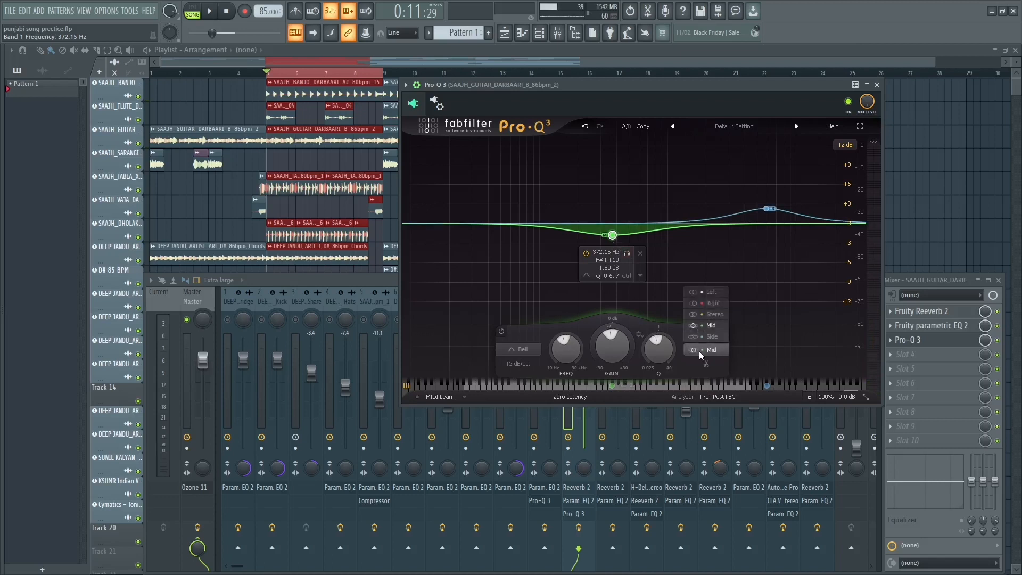
left_click(711, 314)
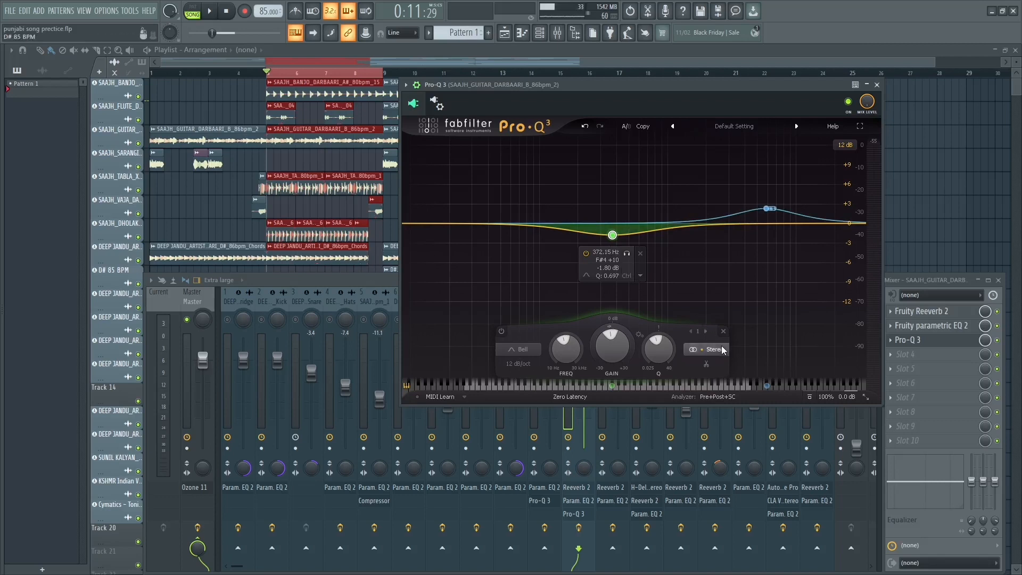
left_click(709, 350)
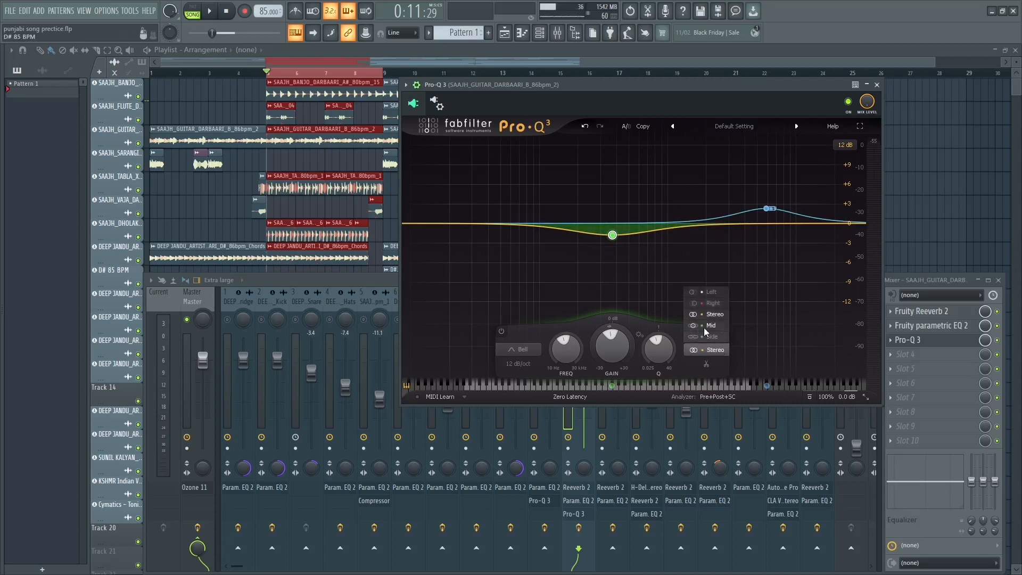
left_click(708, 327)
mouse_move(768, 212)
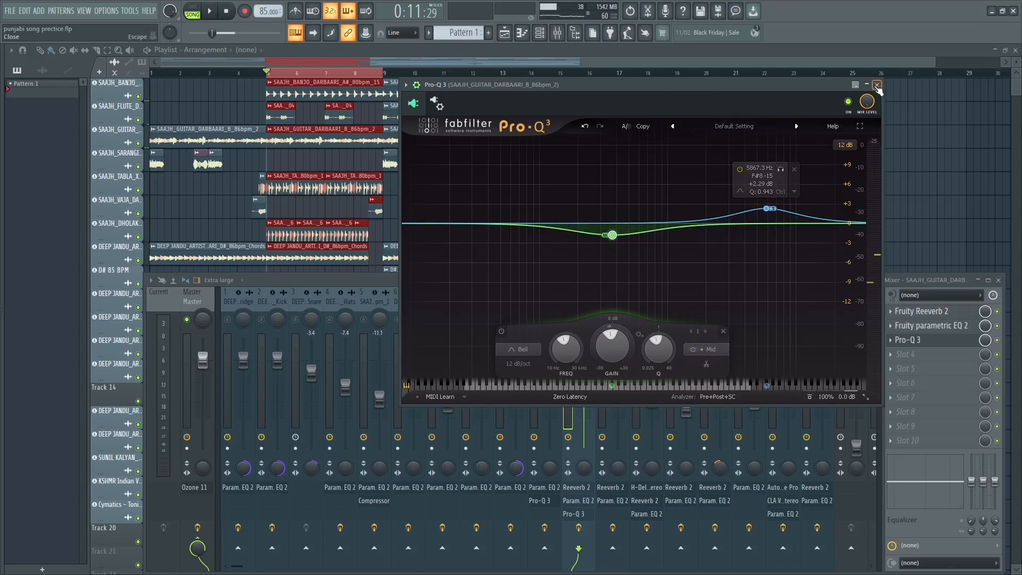
mouse_move(611, 236)
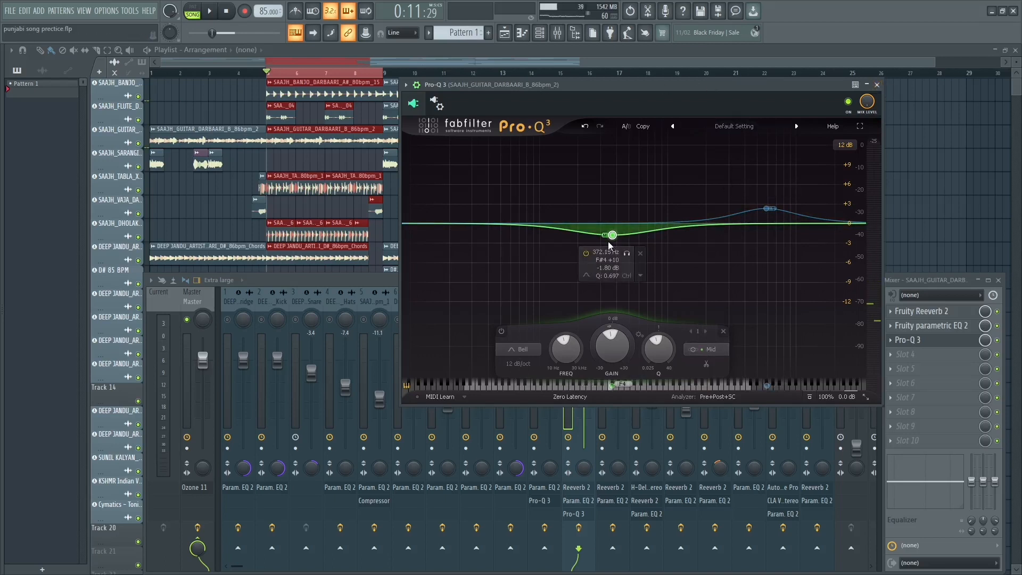
Step: Open the chords track's Pro-Q 3 from the mixer and place it below the guitar's Pro-Q 3 to compare their bands
left_click(381, 283)
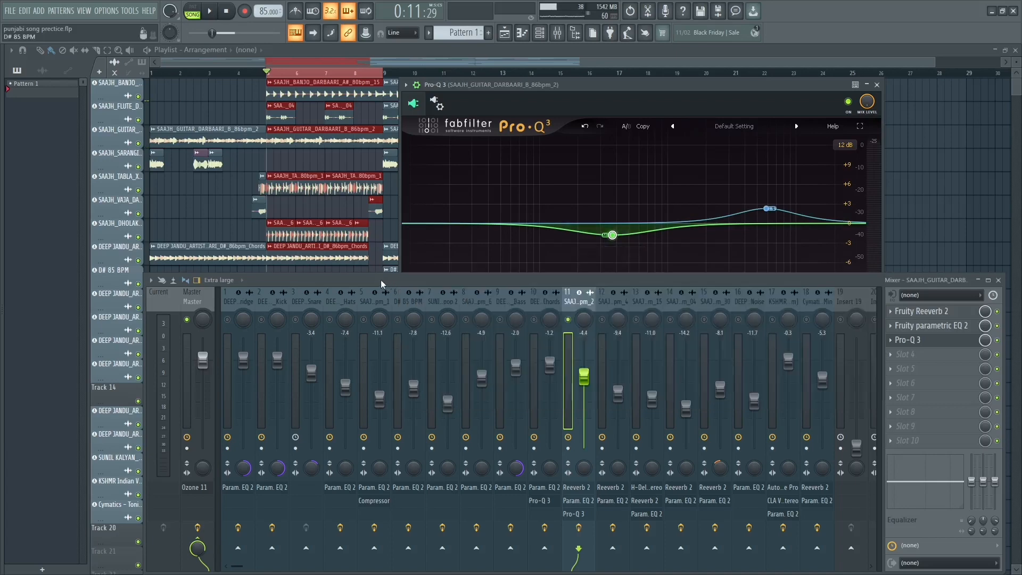
left_click(549, 303)
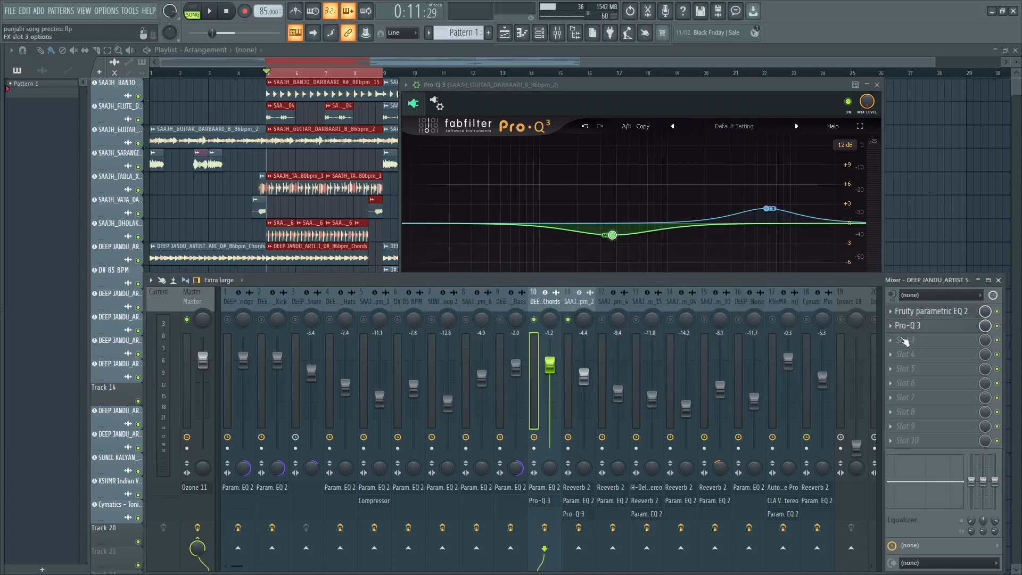
left_click(920, 327)
left_click_drag(430, 91, 688, 283)
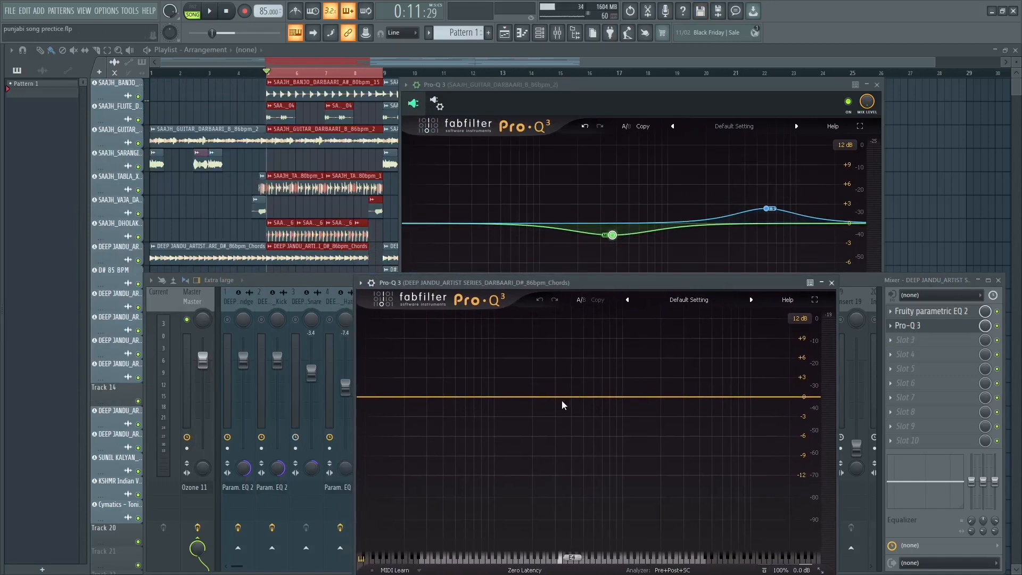
left_click(612, 238)
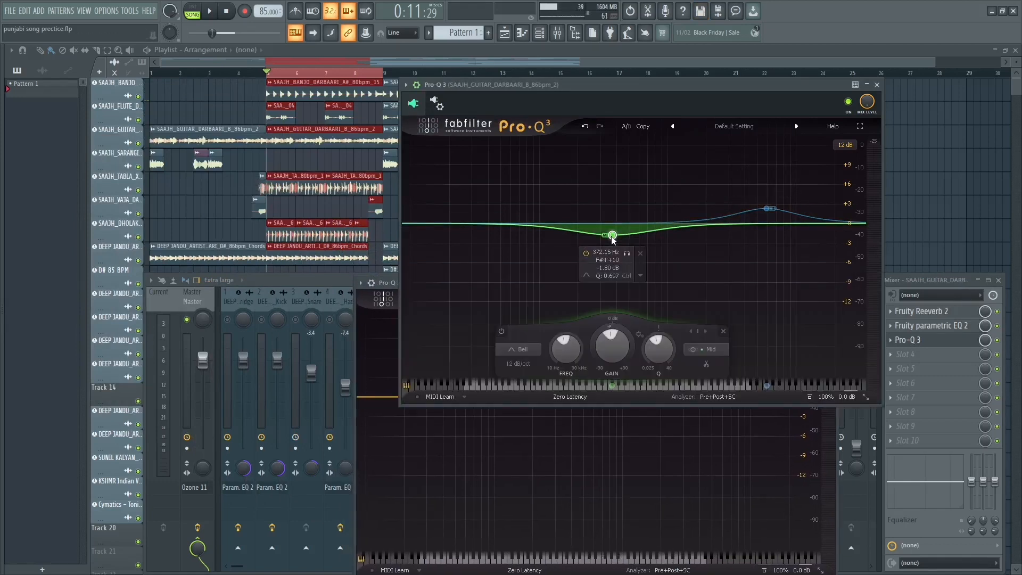
left_click(591, 425)
Step: Add a Mid bell boost on the chords at 361.64 Hz with +1.22 dB gain and widen its Q
left_click_drag(544, 397, 566, 389)
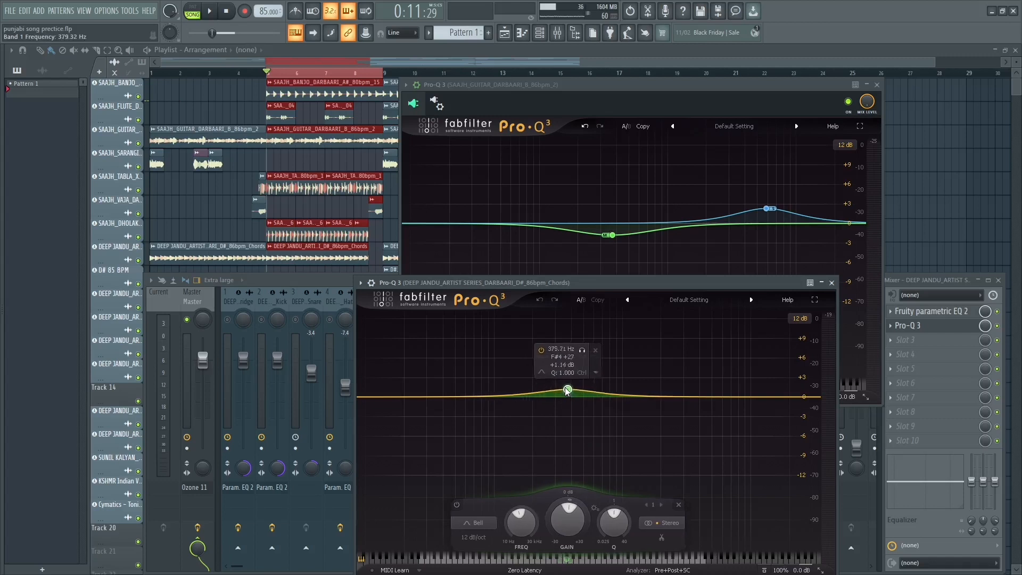
left_click(665, 523)
left_click(666, 499)
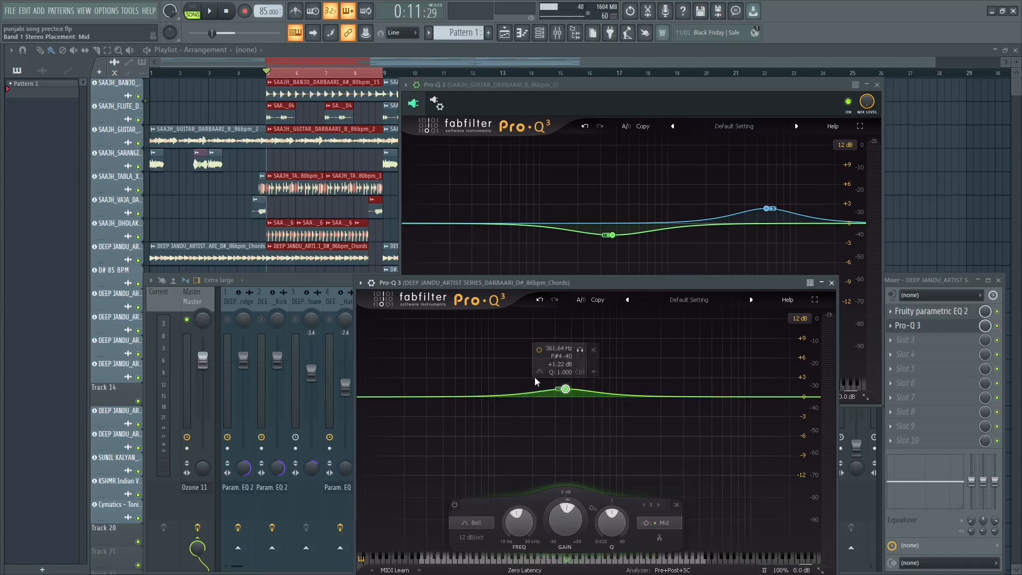
scroll(566, 390, "up", 2)
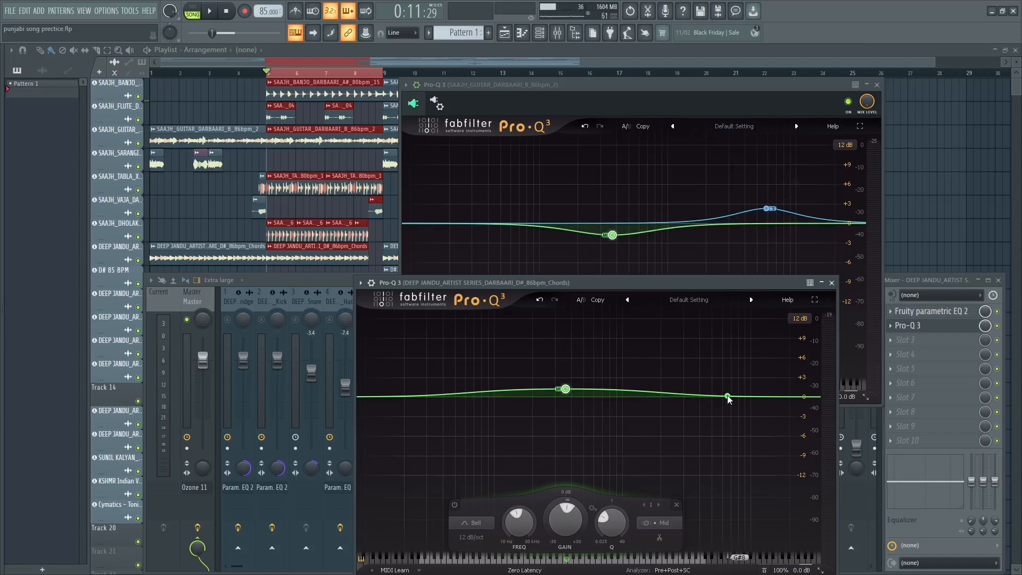
Step: Add a Side bell cut on the chords at about 6516 Hz and -1.31 dB, opposite the guitar's high Side boost
left_click_drag(728, 397, 726, 405)
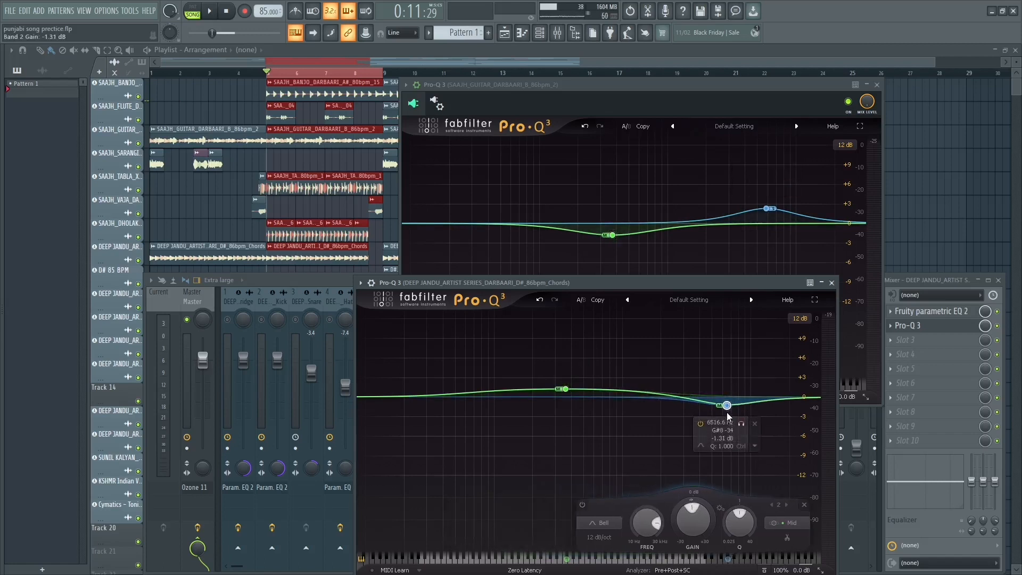
left_click(790, 524)
left_click(792, 510)
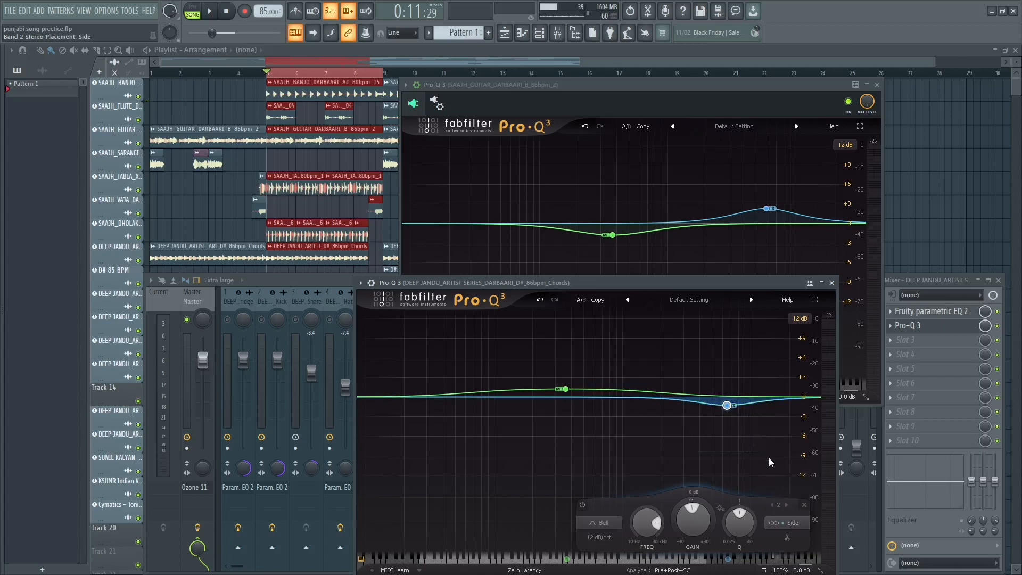
mouse_move(762, 193)
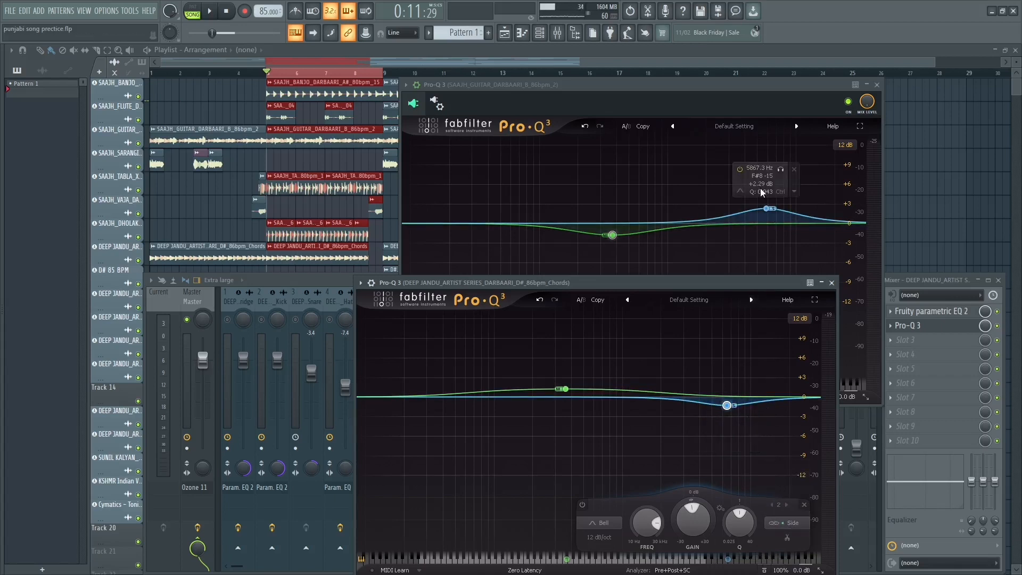
mouse_move(726, 408)
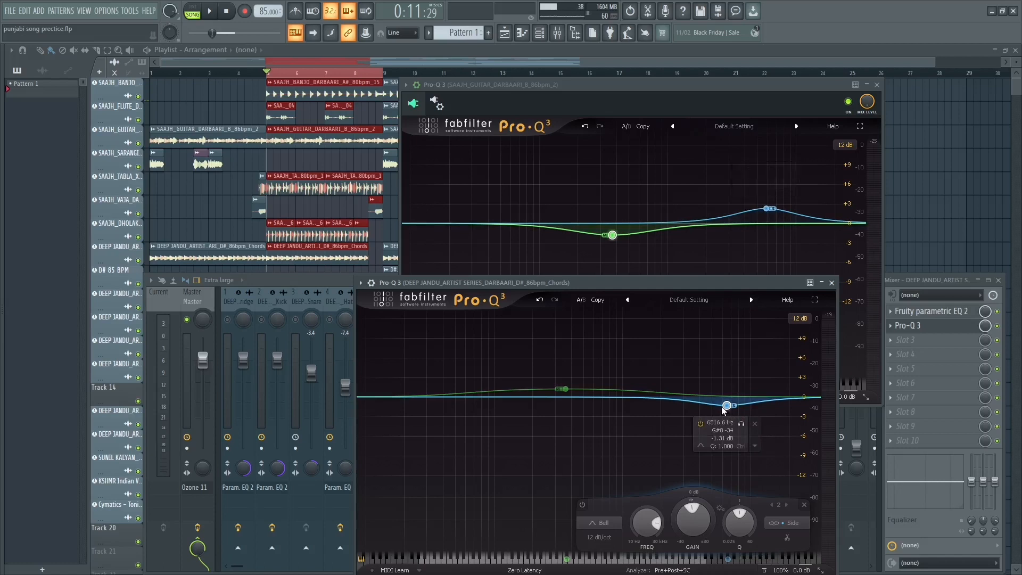
left_click_drag(726, 408, 722, 405)
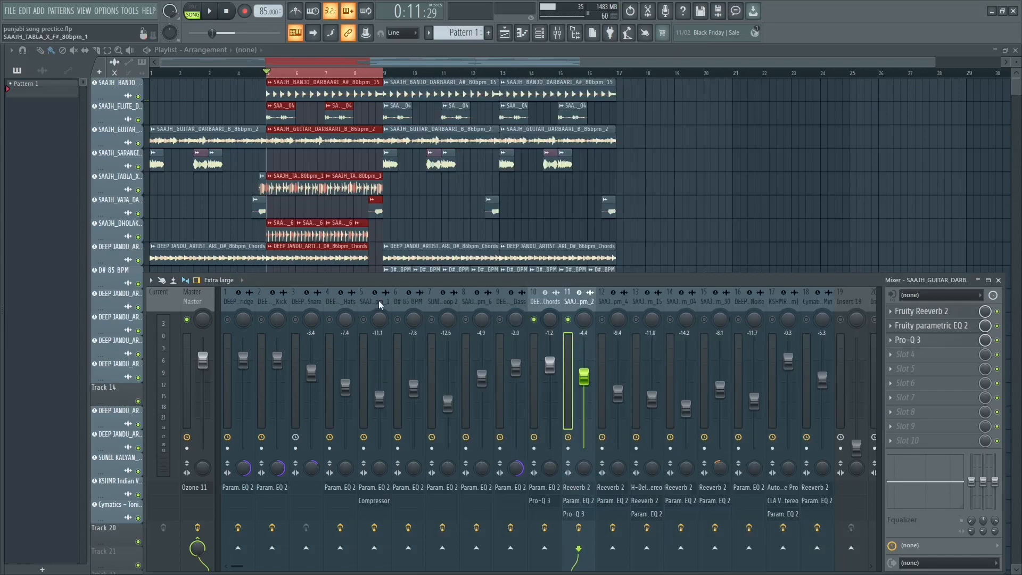
Step: Disable Ozone 11 on the Master track and move it down to the second effect slot
left_click(208, 302)
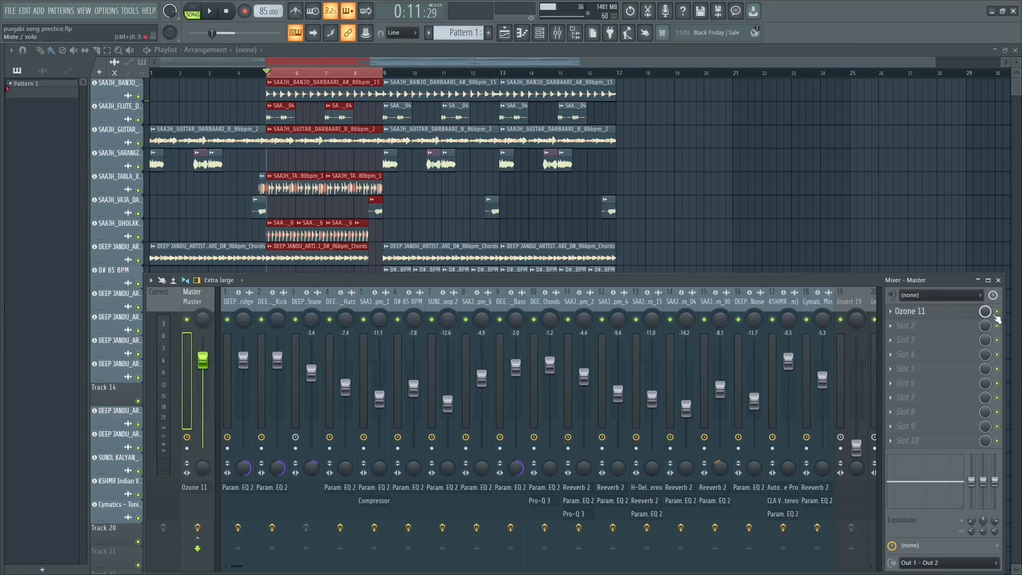
left_click(996, 311)
scroll(938, 314, "down", 1)
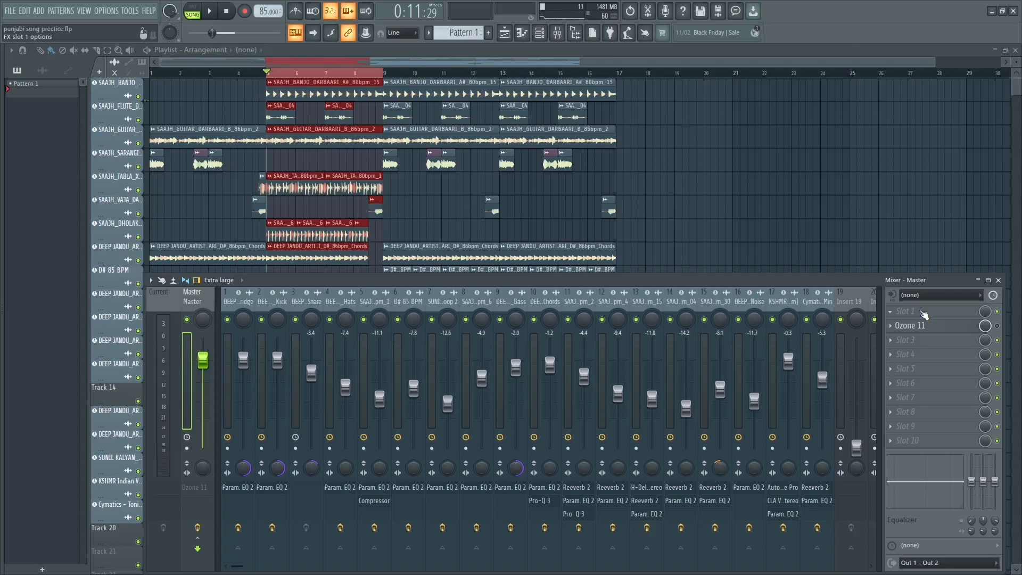
Step: Load Pro-Q 3 into the Master's first effect slot and play the loop to examine the full mix spectrum
left_click(922, 313)
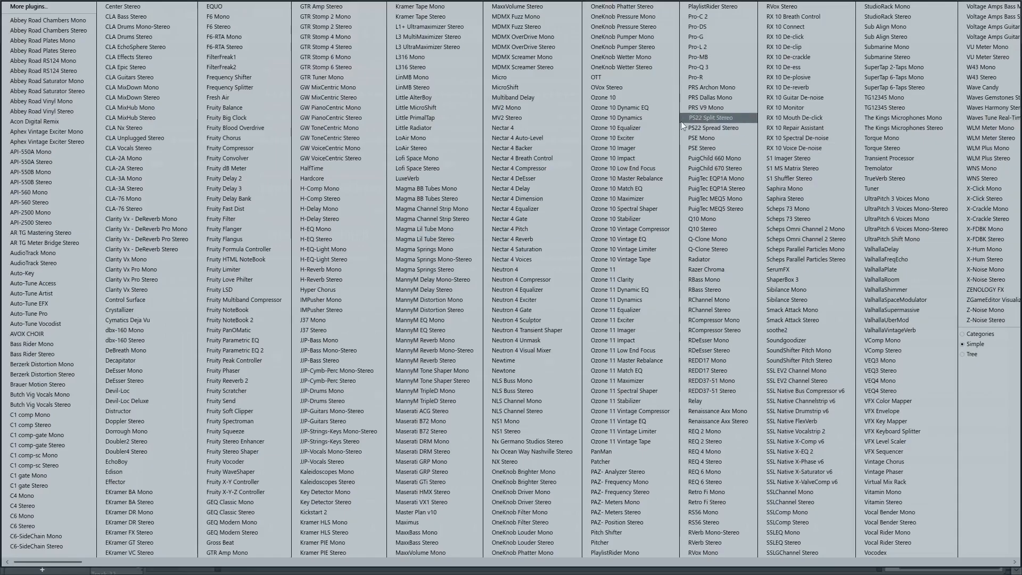
left_click(711, 68)
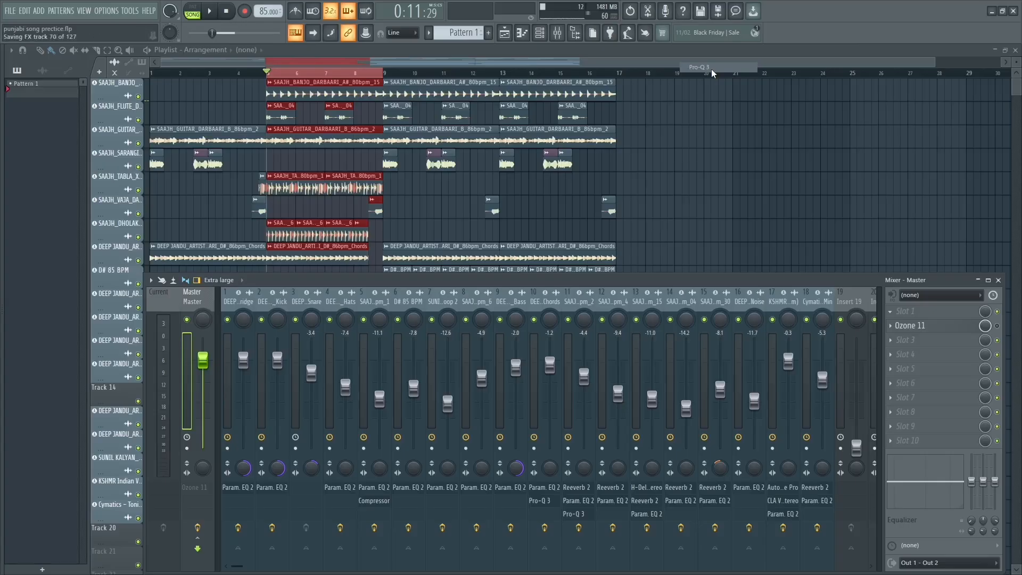
left_click_drag(408, 141, 653, 183)
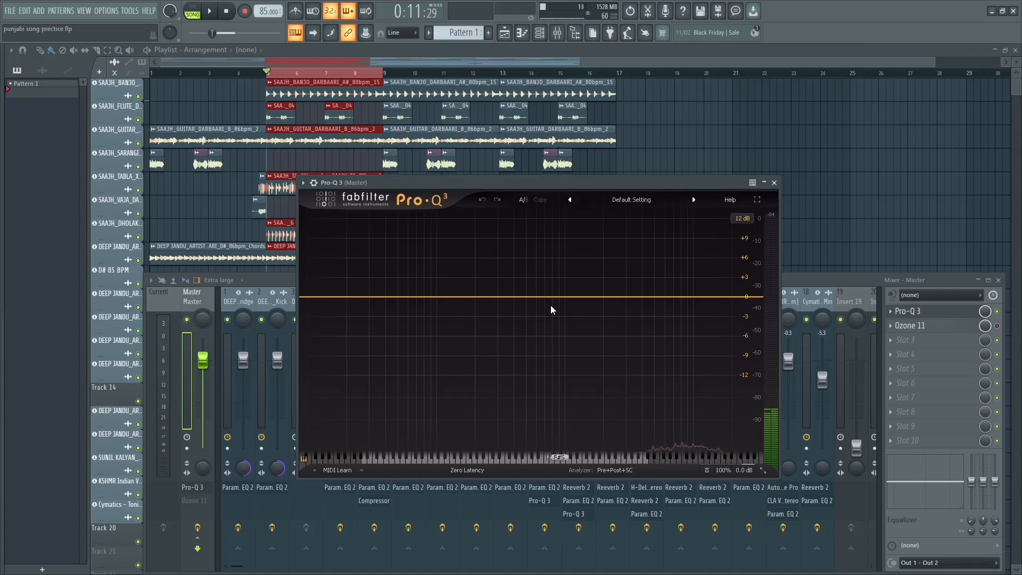
key("space")
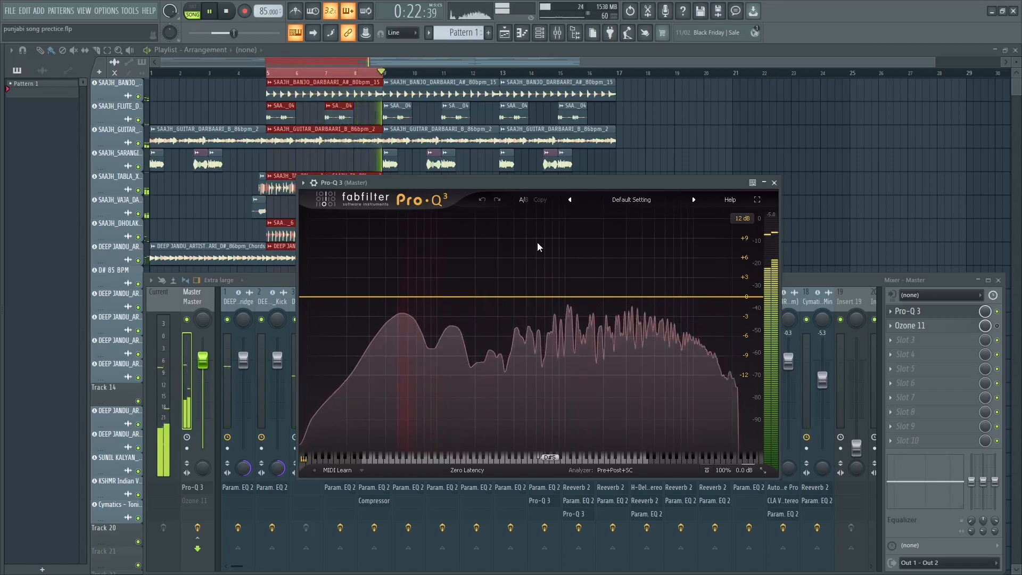
key("space")
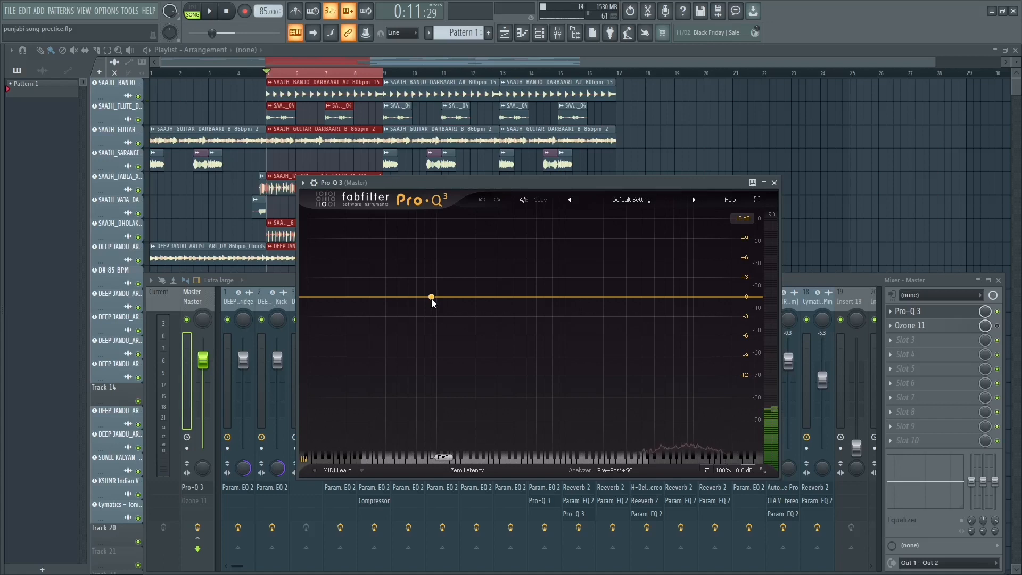
Step: Try Stereo bell boosts at 421.30 Hz, +1.96 dB and 524.70 Hz, +0.98 dB on the Master's Pro-Q 3, removing each one
left_click_drag(431, 298, 519, 285)
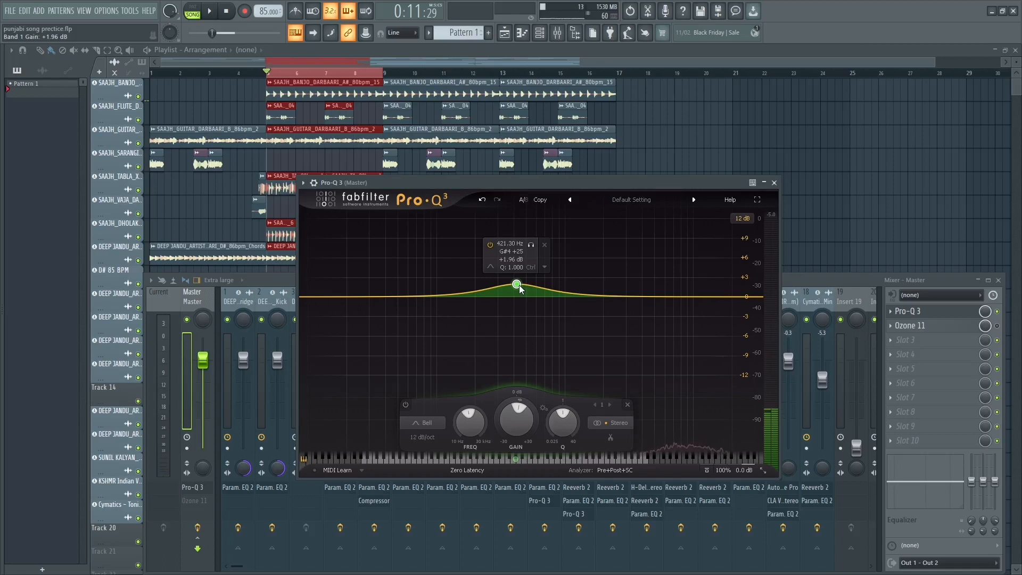
left_click(545, 245)
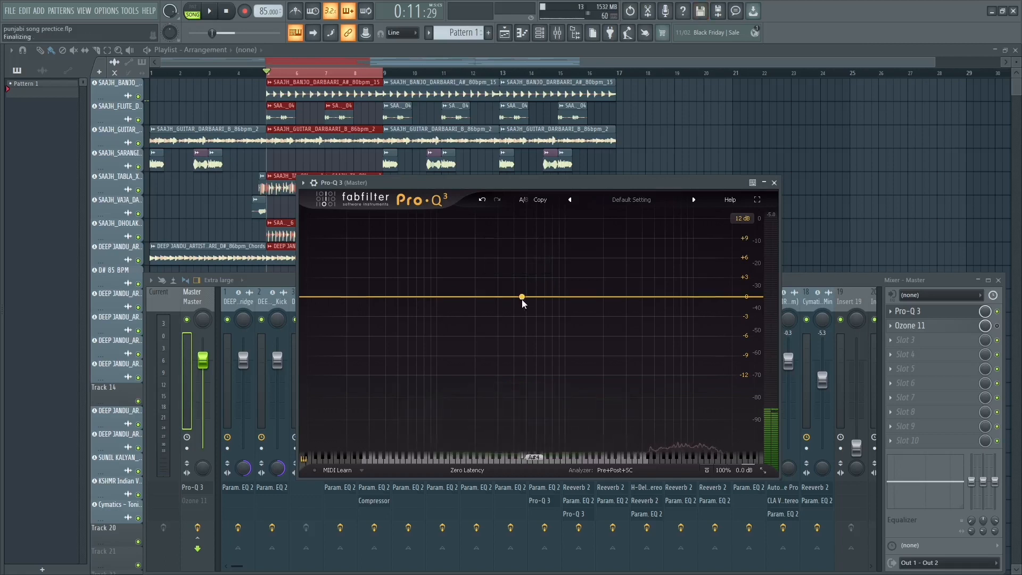
left_click_drag(522, 299, 526, 293)
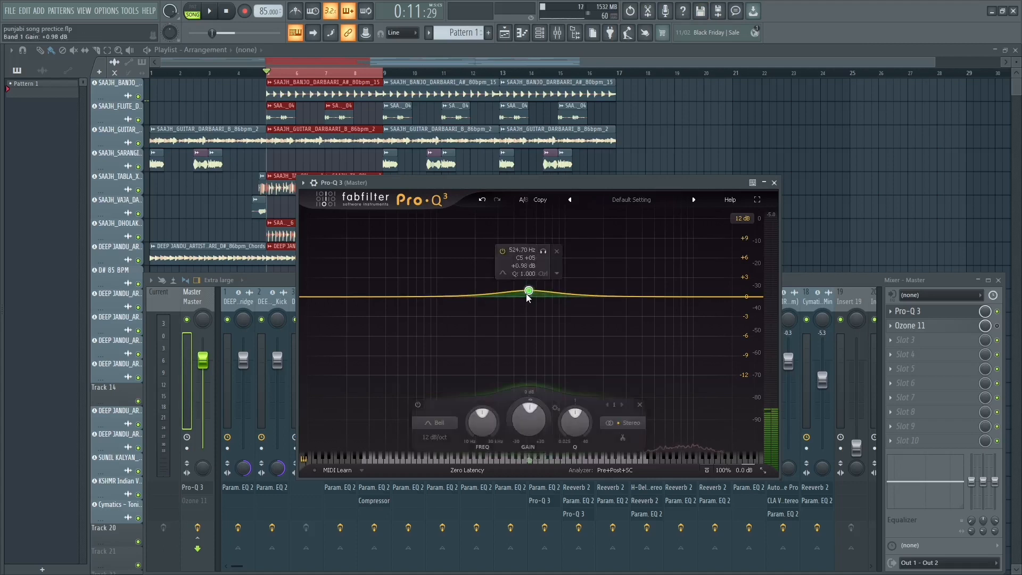
left_click(557, 251)
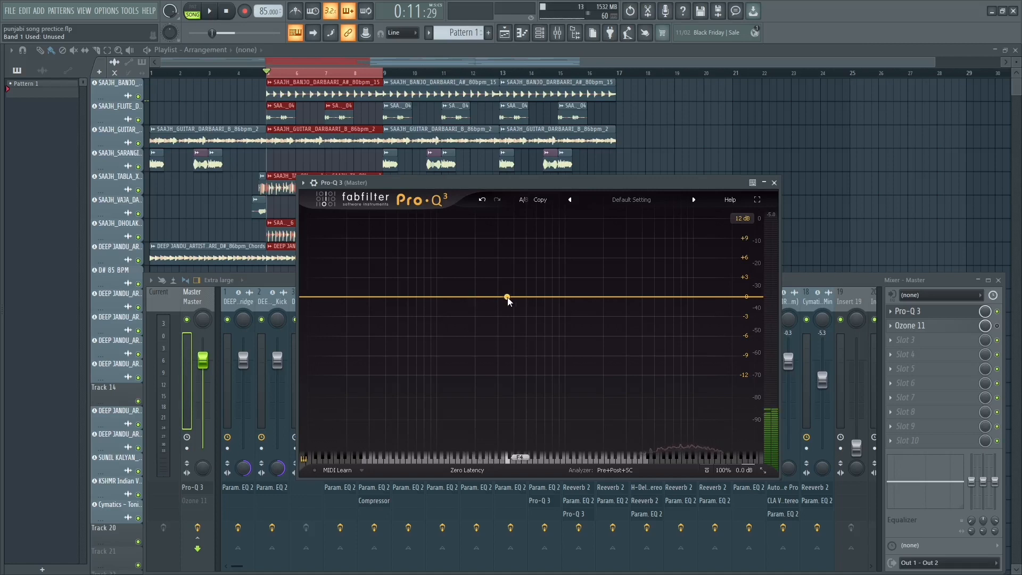
Step: Add a Stereo bell on the Master at 1429.1 Hz with +4.98 dB gain and Q 4.926, soloing it during loop playback
key("space")
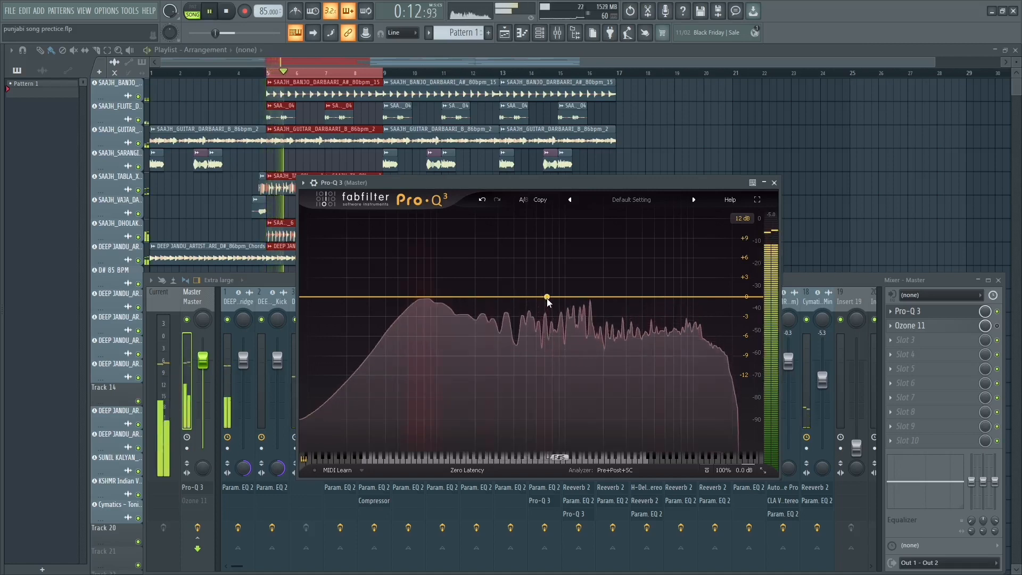
key("space")
left_click_drag(584, 297, 588, 264)
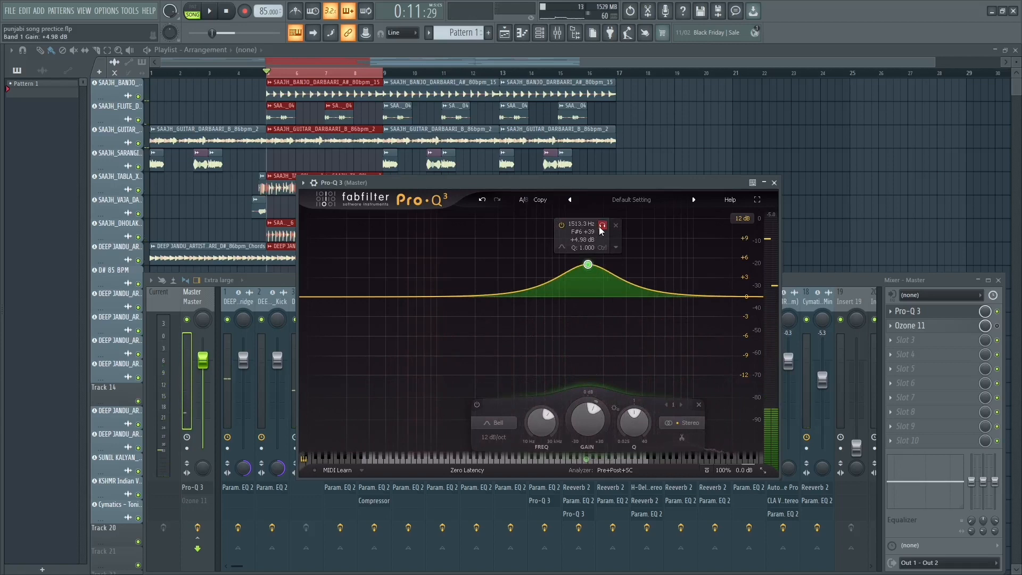
key("space")
scroll(599, 228, "up", 10)
left_click_drag(599, 227, 596, 228)
scroll(596, 228, "down", 2)
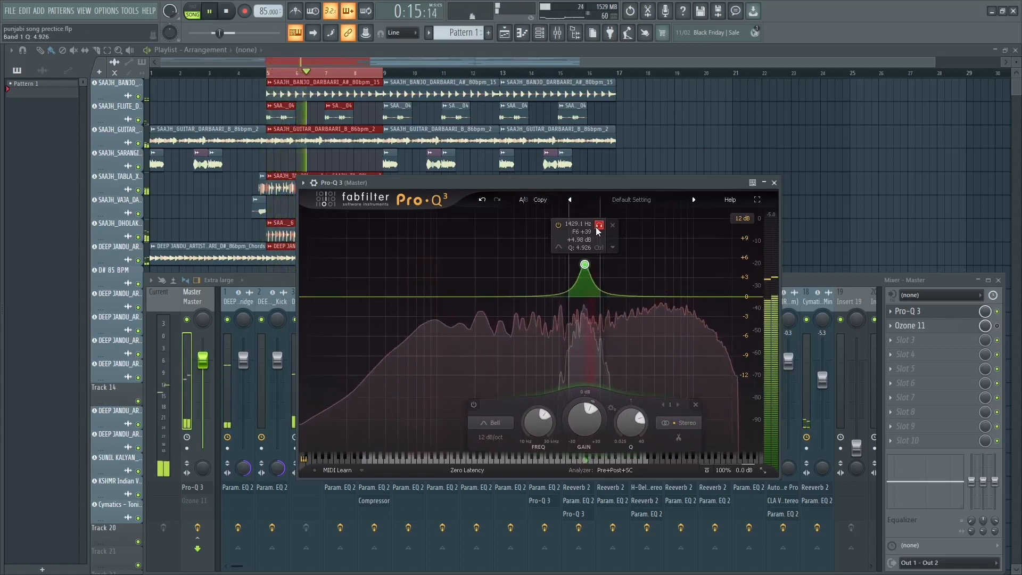
key("space")
left_click_drag(596, 228, 596, 228)
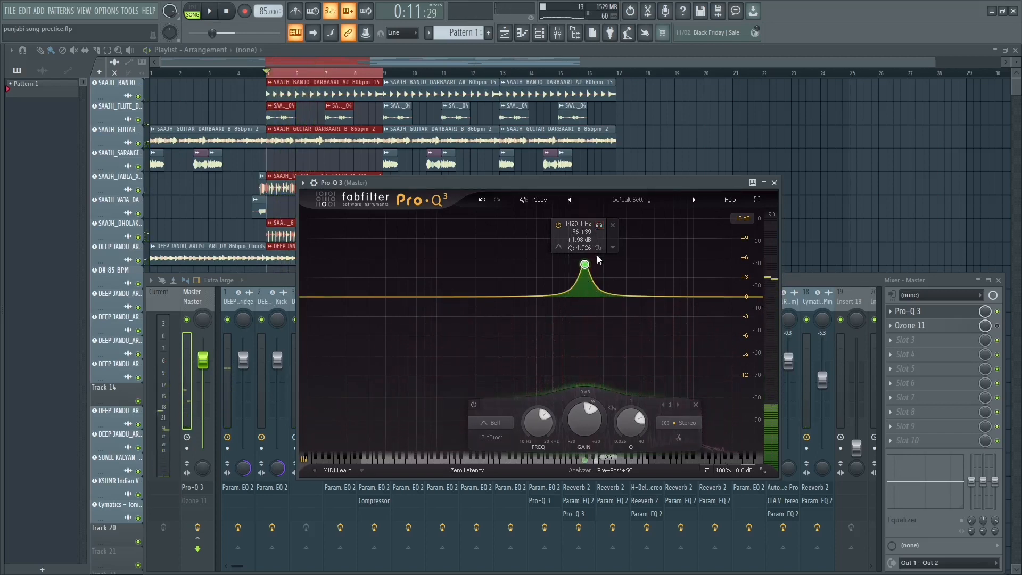
Step: Turn the Master's 1429.1 Hz band into a dynamic cut with -1.22 dB gain and -1.30 dB dynamic range, and play the loop
scroll(588, 409, "down", 4)
scroll(588, 409, "down", 3)
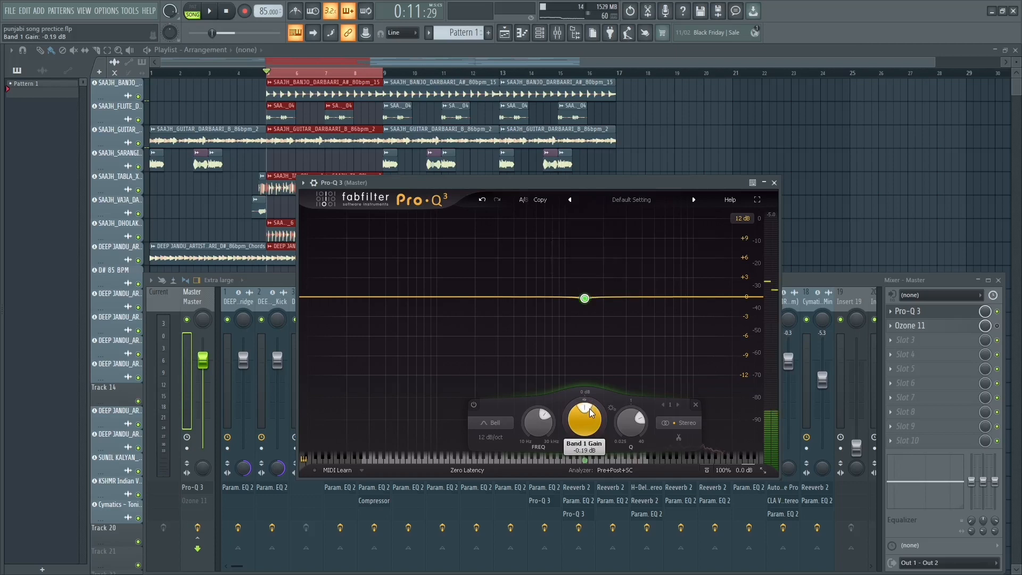
left_click_drag(582, 401, 574, 408)
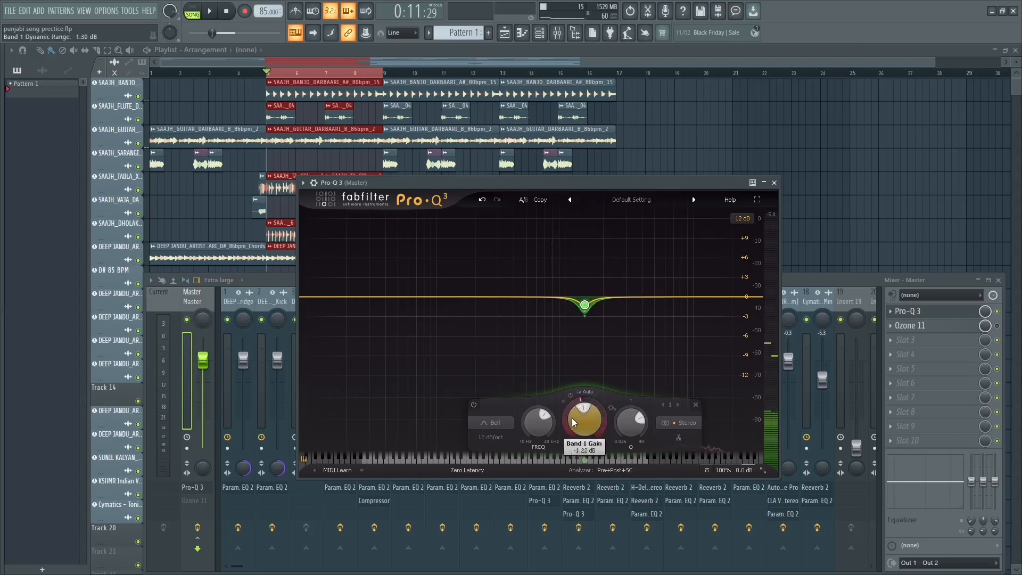
key("space")
key("space")
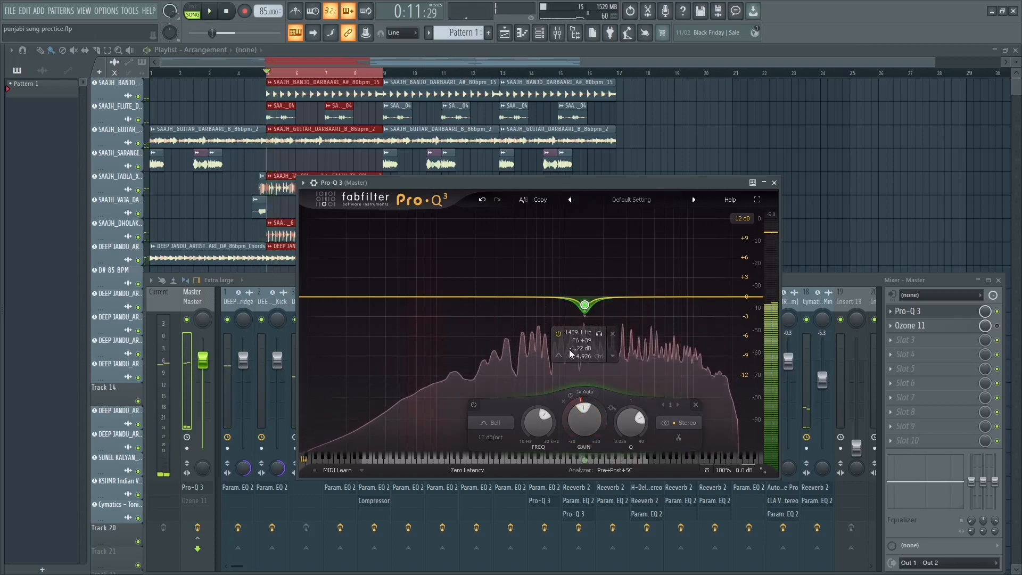
Step: Set the Master's 1429.1 Hz dynamic band to Q 5.563, -2.77 dB gain and Mid placement
scroll(586, 310, "up", 2)
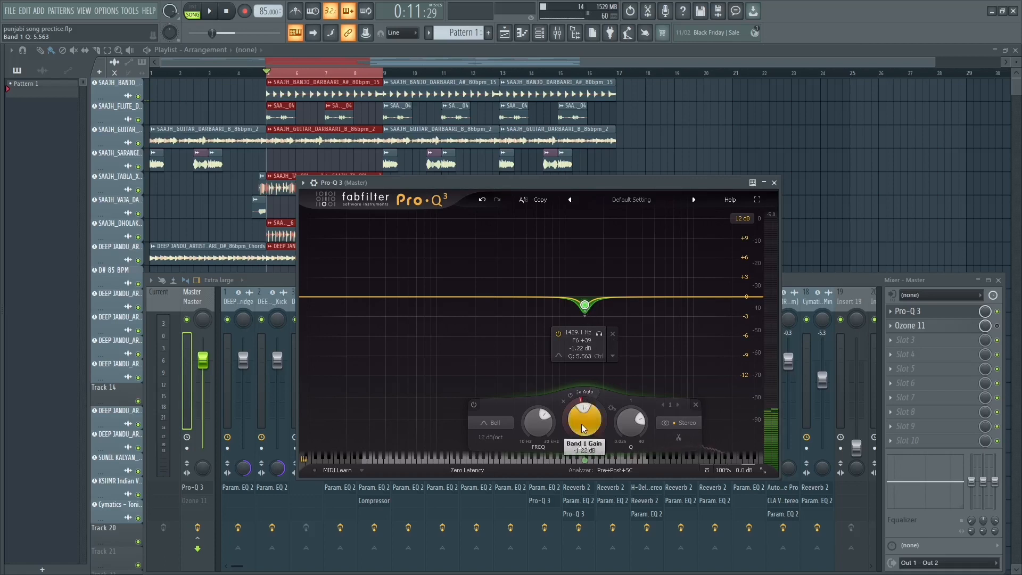
scroll(582, 425, "down", 2)
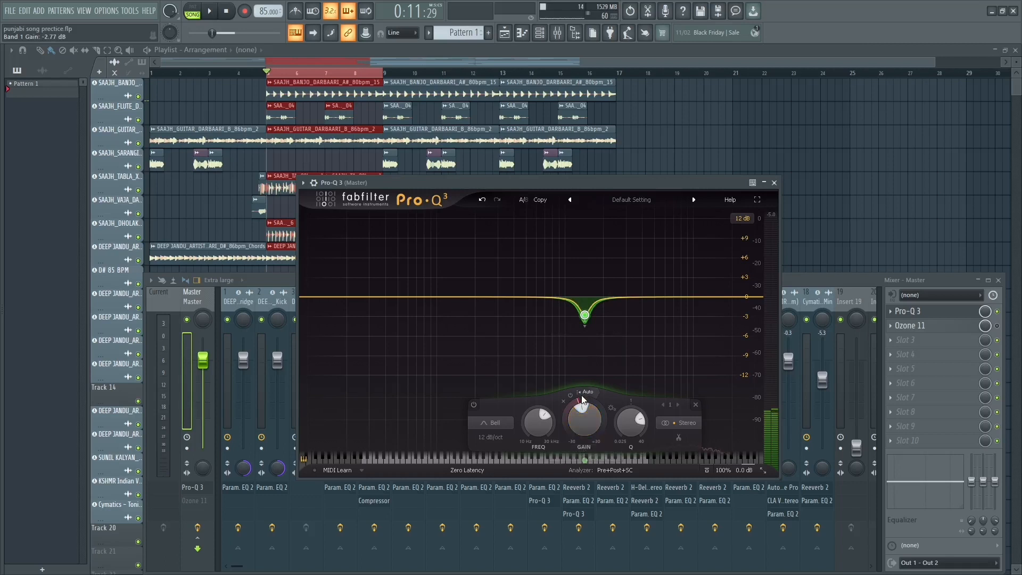
mouse_move(583, 329)
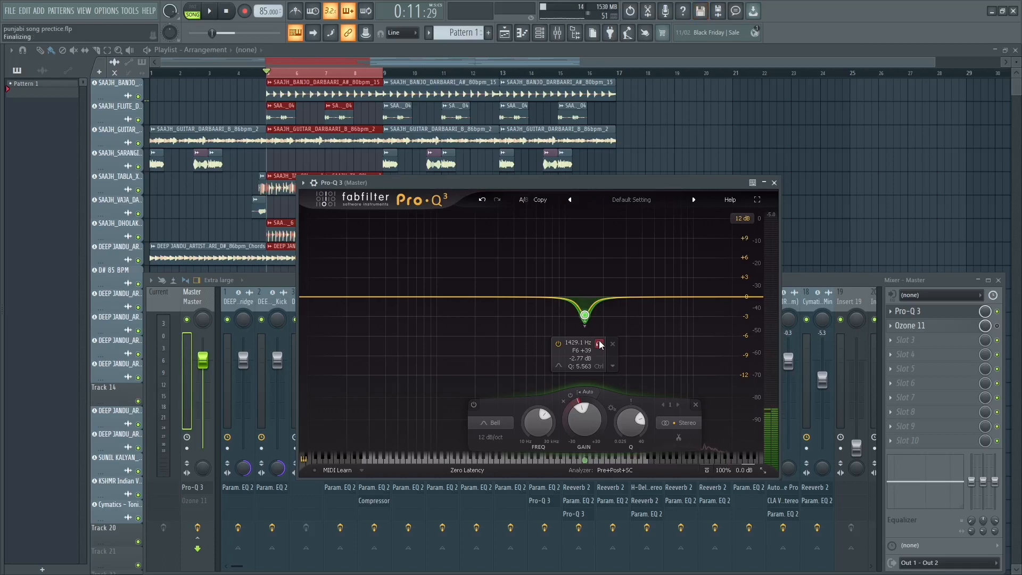
left_click(671, 424)
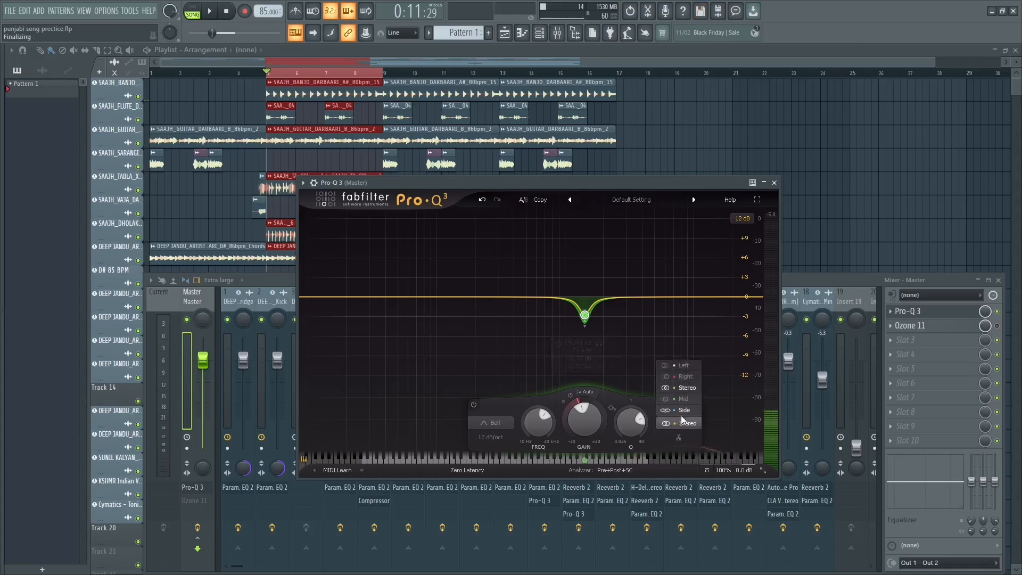
left_click(687, 401)
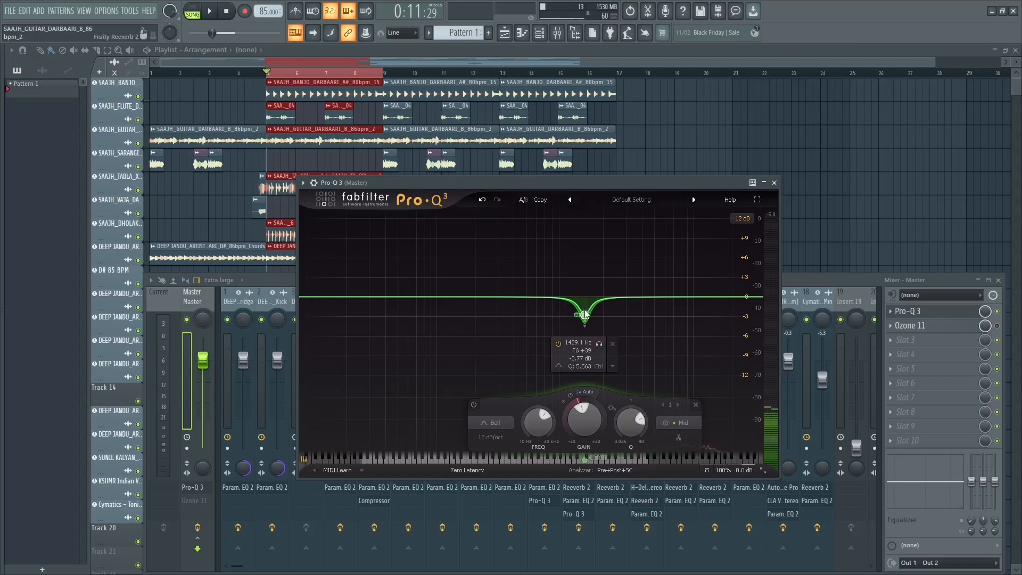
Step: Move the Master's dynamic Mid cut to 10704 Hz with -2.53 dB gain, auditioning it in solo during loop playback
left_click_drag(585, 314, 669, 316)
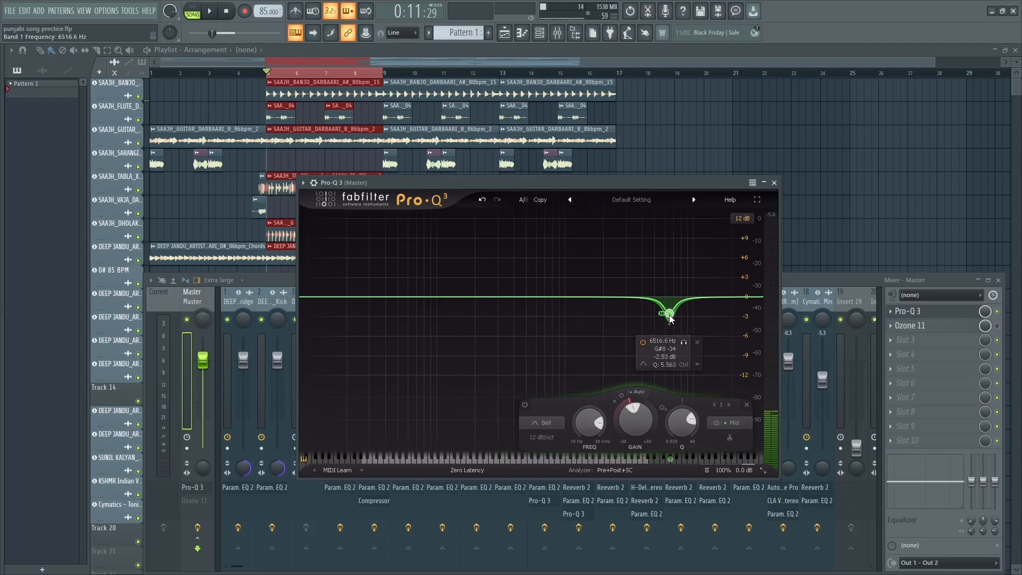
left_click(735, 424)
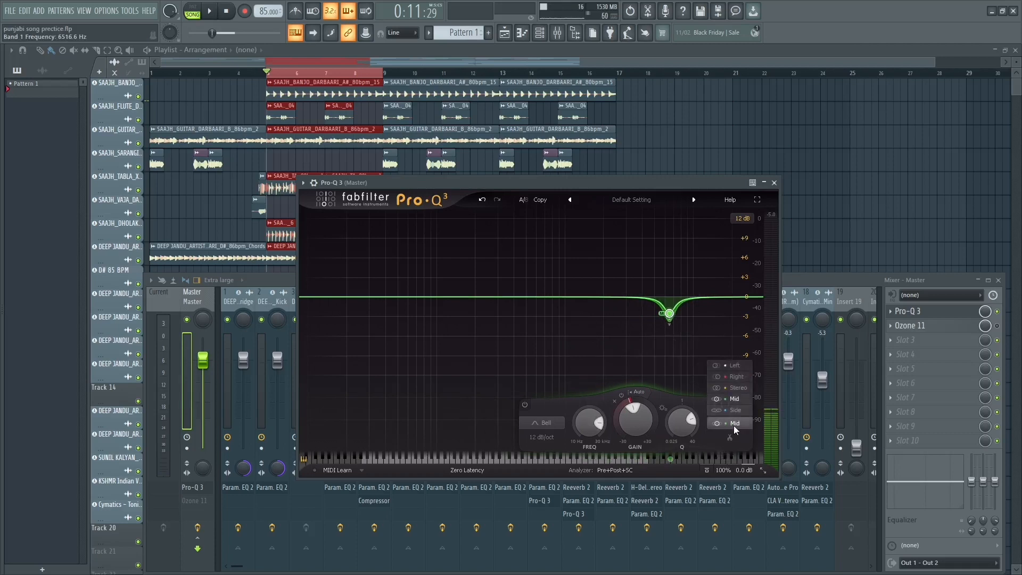
left_click(730, 398)
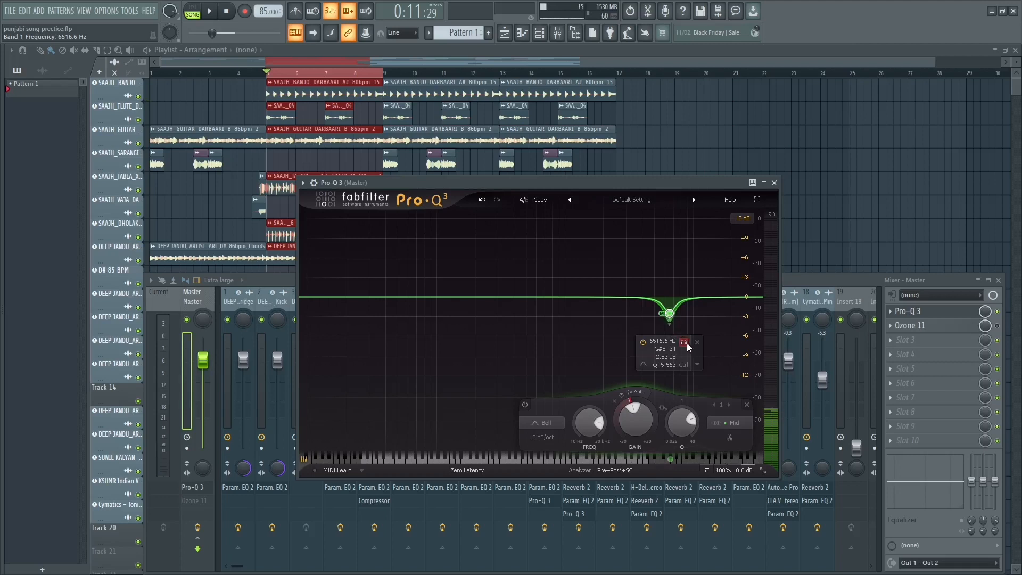
key("space")
left_click_drag(684, 345, 710, 343)
key("space")
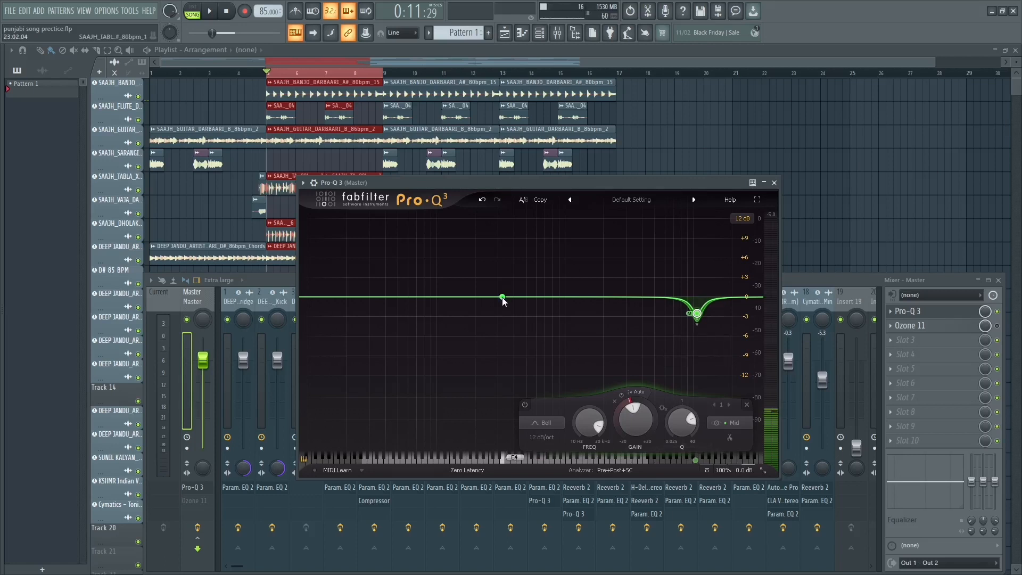
Step: Add a low bell boost on the Master at 36.265 Hz with +2.04 dB gain and Stereo placement
mouse_move(704, 322)
left_click_drag(479, 298, 379, 300)
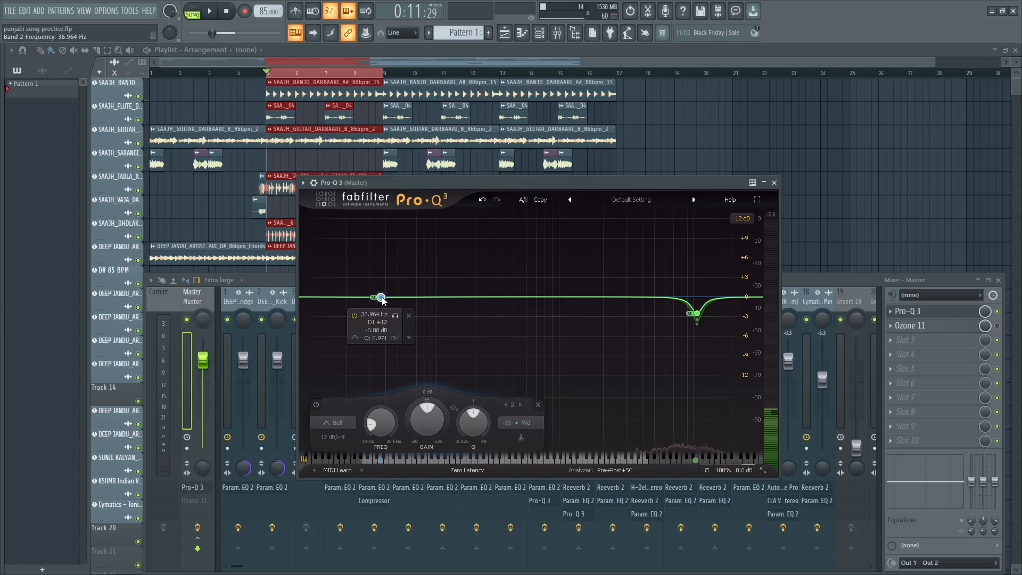
left_click_drag(383, 300, 381, 285)
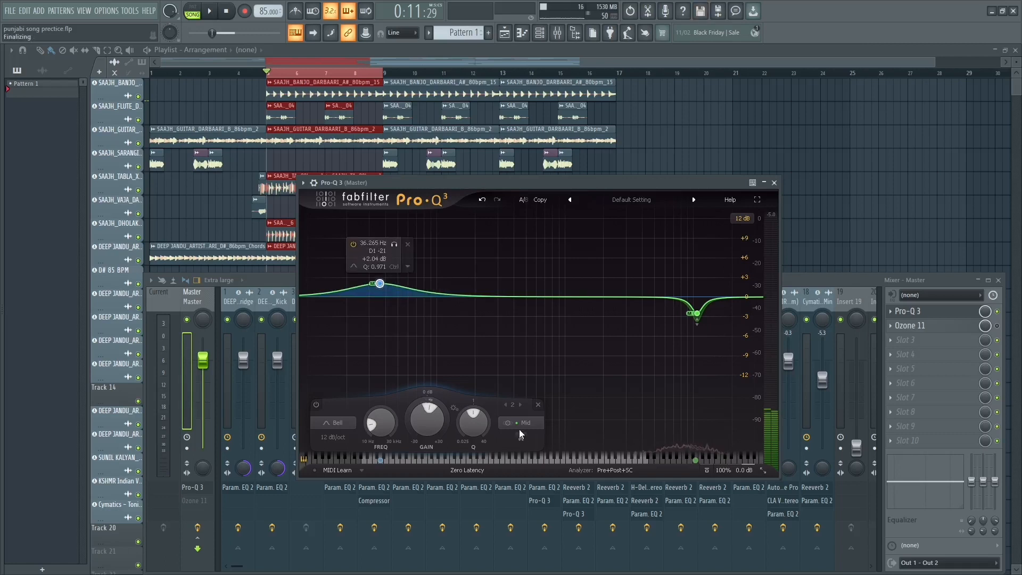
left_click(519, 429)
left_click(522, 388)
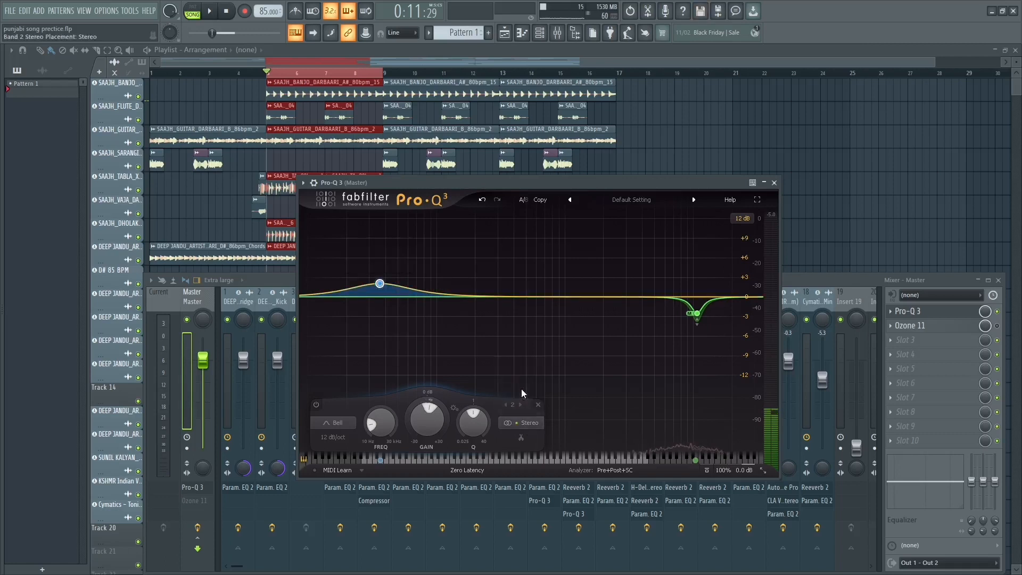
Step: Set the low bell to 41.055 Hz, +2.53 dB gain and Q 1.209, trying Mid placement before returning it to Stereo
mouse_move(378, 287)
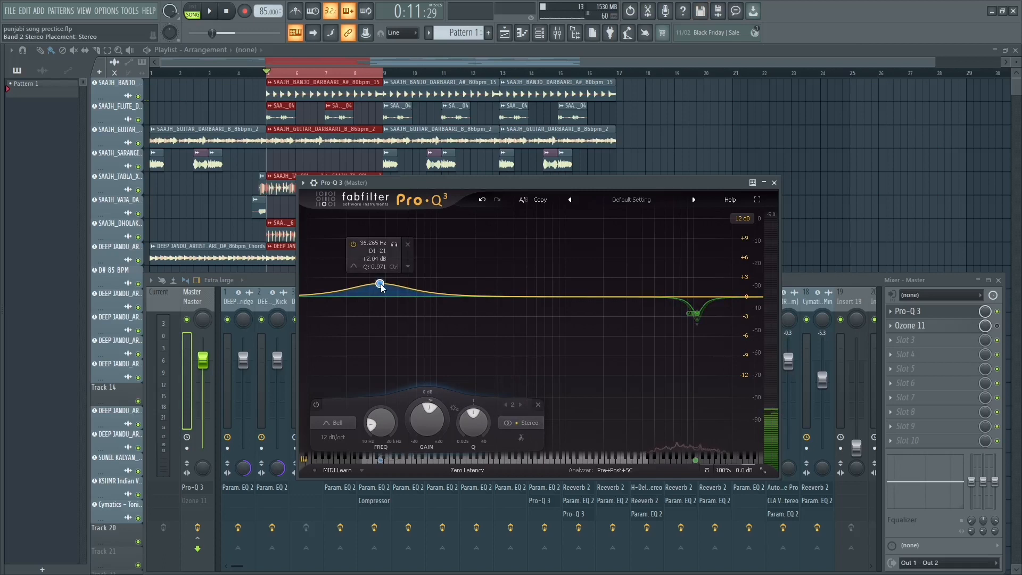
mouse_move(381, 287)
left_mouse_down()
mouse_move(435, 289)
mouse_move(388, 285)
left_mouse_up()
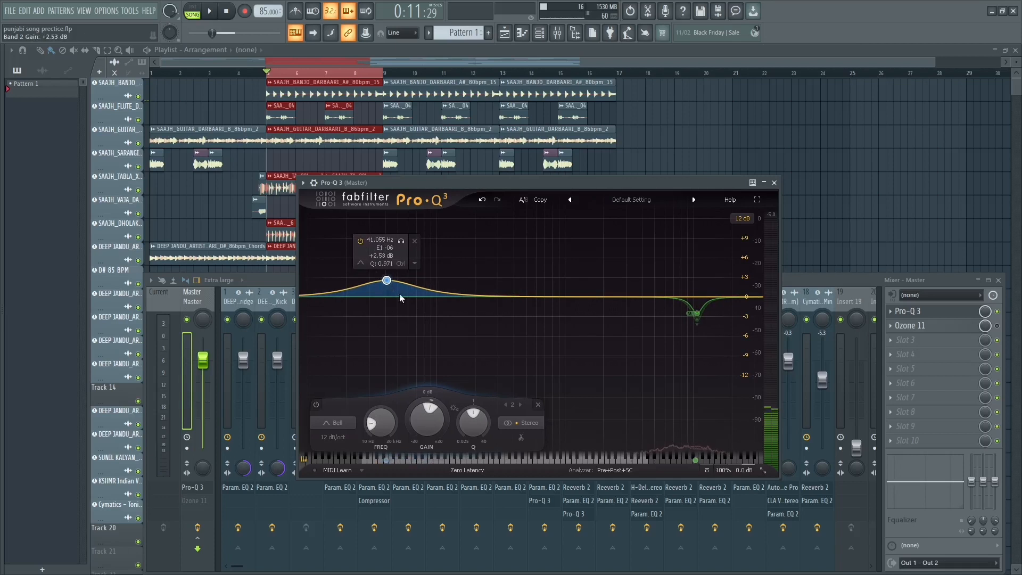
left_click_drag(402, 245, 402, 244)
left_click(517, 421)
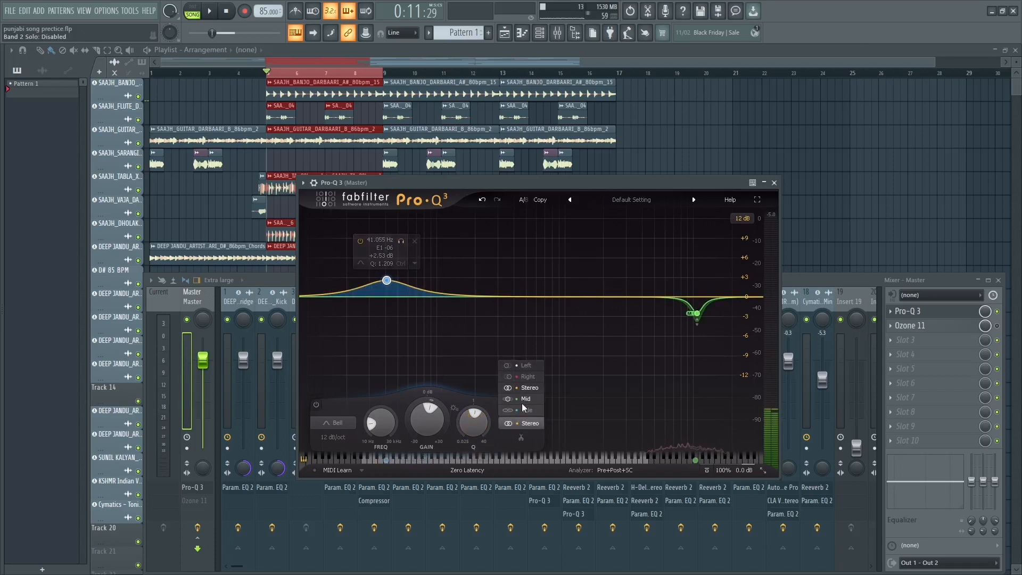
left_click(522, 399)
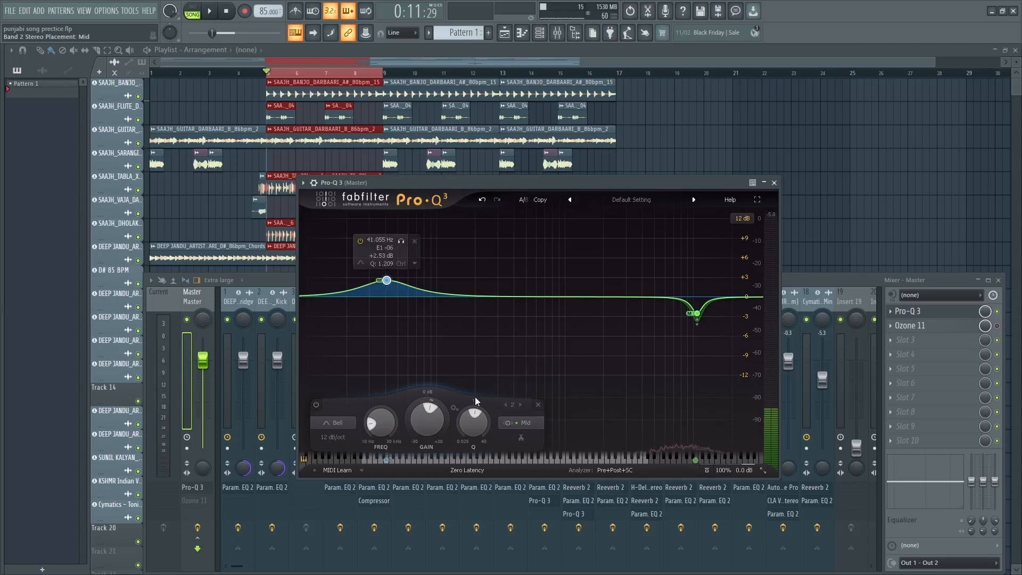
left_click(517, 422)
left_click(533, 389)
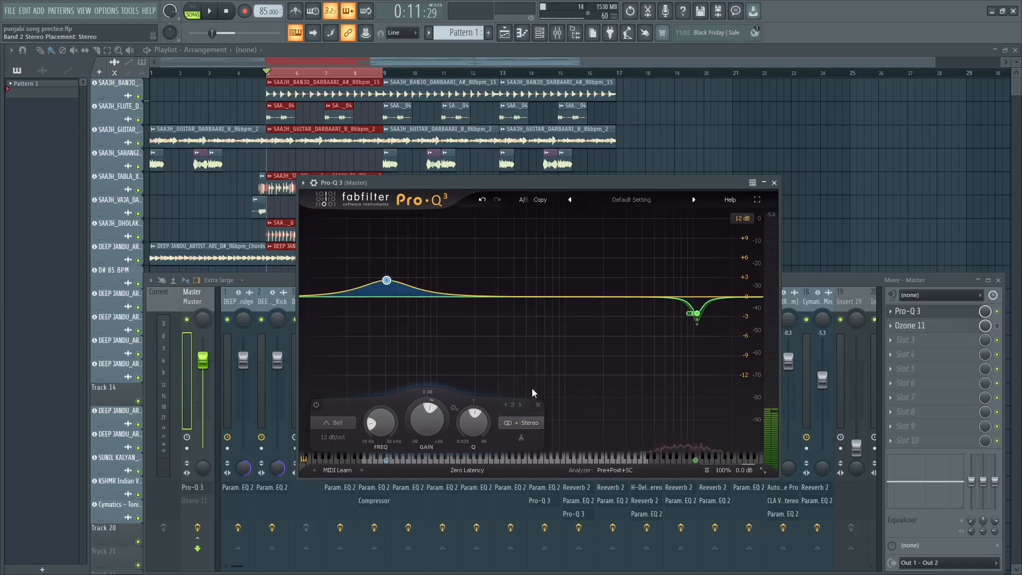
Step: Reposition the Stereo bell at 77.810 Hz with +1.31 dB gain, sweeping it in solo and playing the loop
left_click_drag(386, 280, 508, 285)
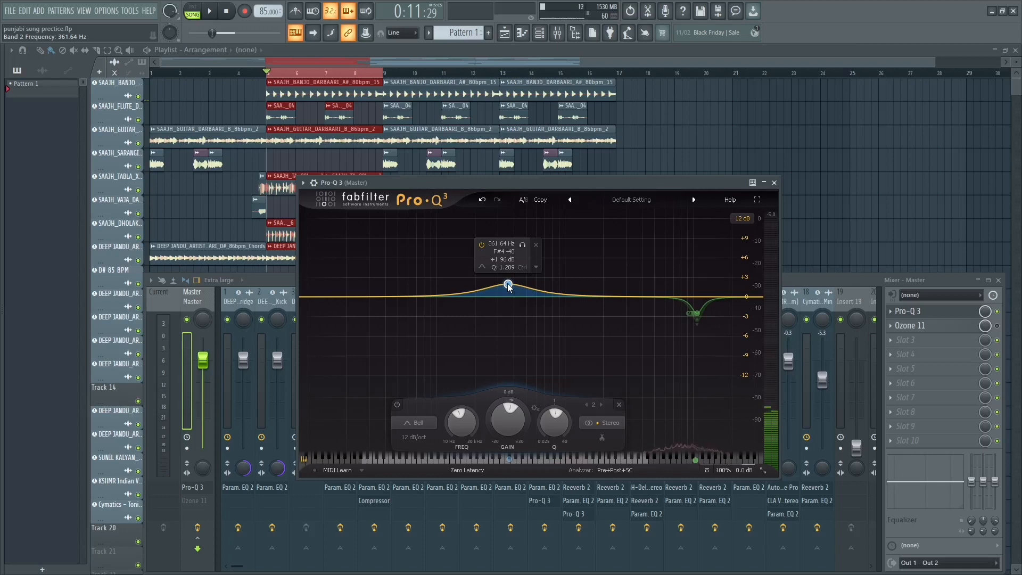
left_click_drag(508, 284, 373, 289)
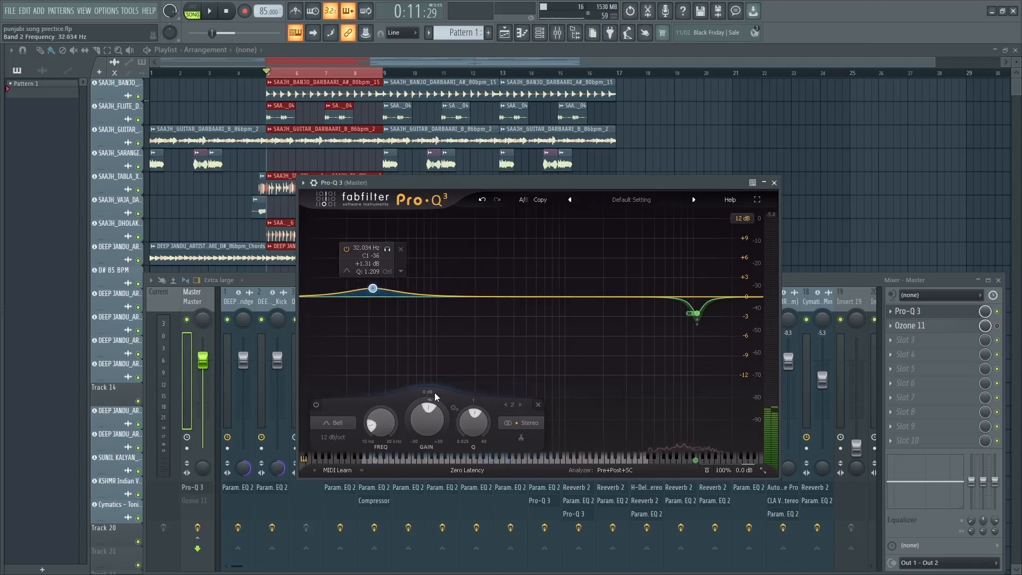
left_click(388, 250)
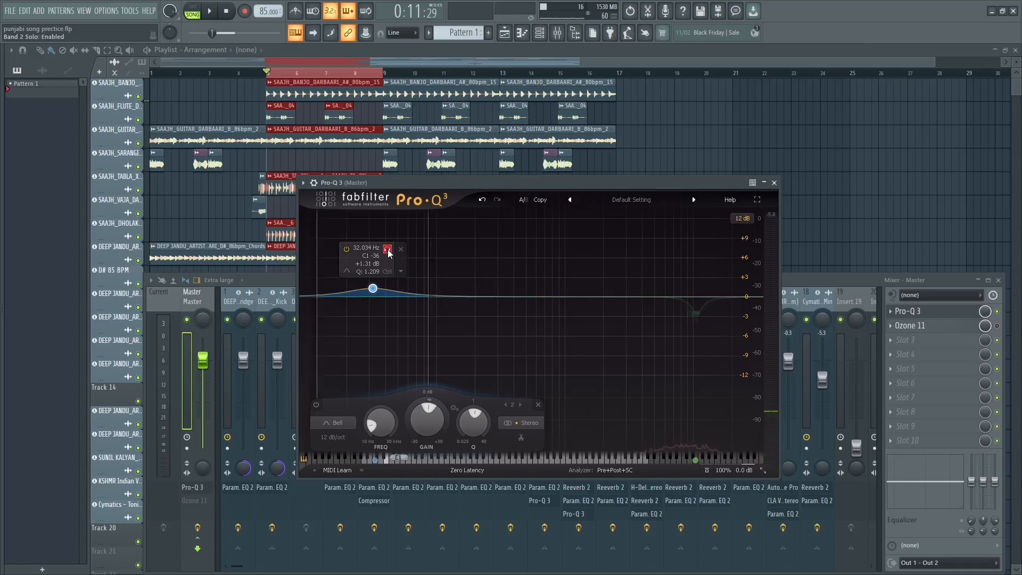
key("space")
left_click_drag(389, 254, 443, 252)
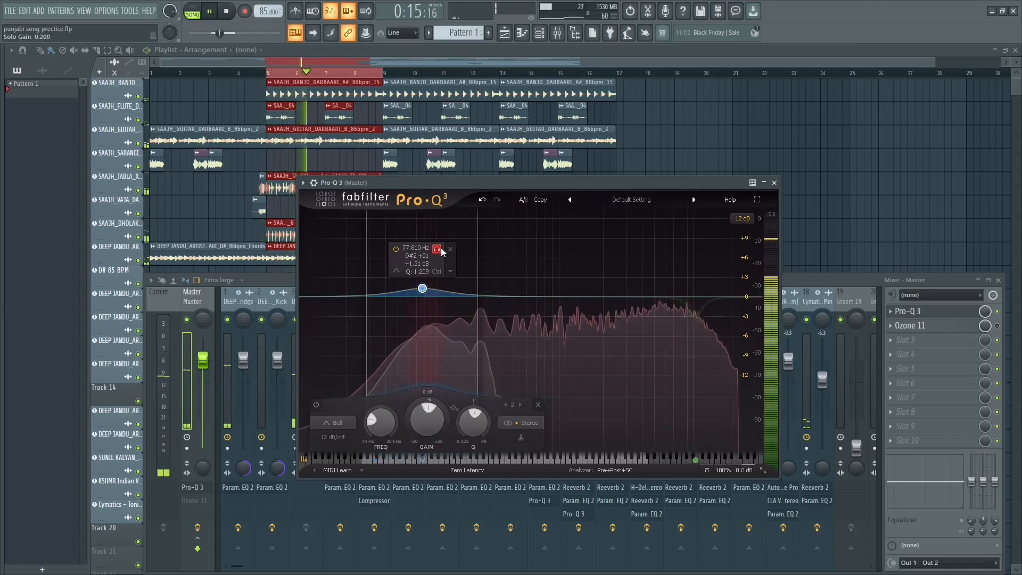
key("space")
key("space")
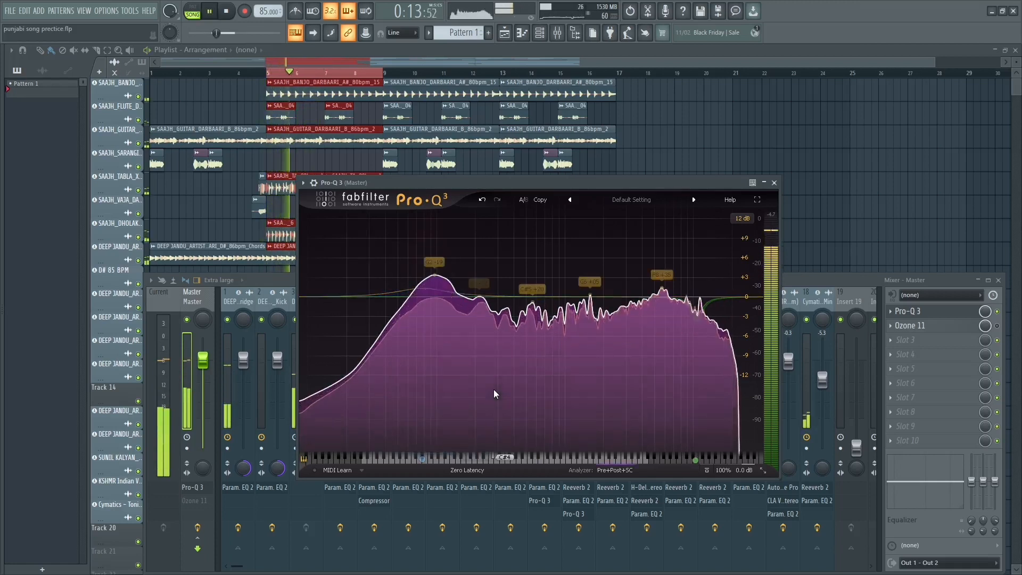
key("space")
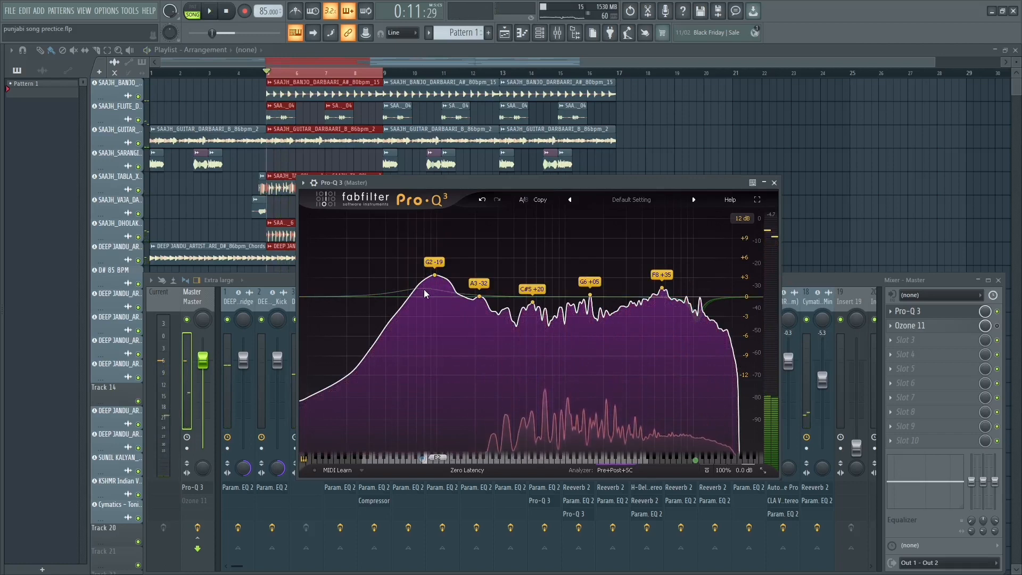
Step: Switch the low bell to Mid at 81.613 Hz with +7.51 dB gain, comparing it bypassed and enabled during playback
double_click(422, 288)
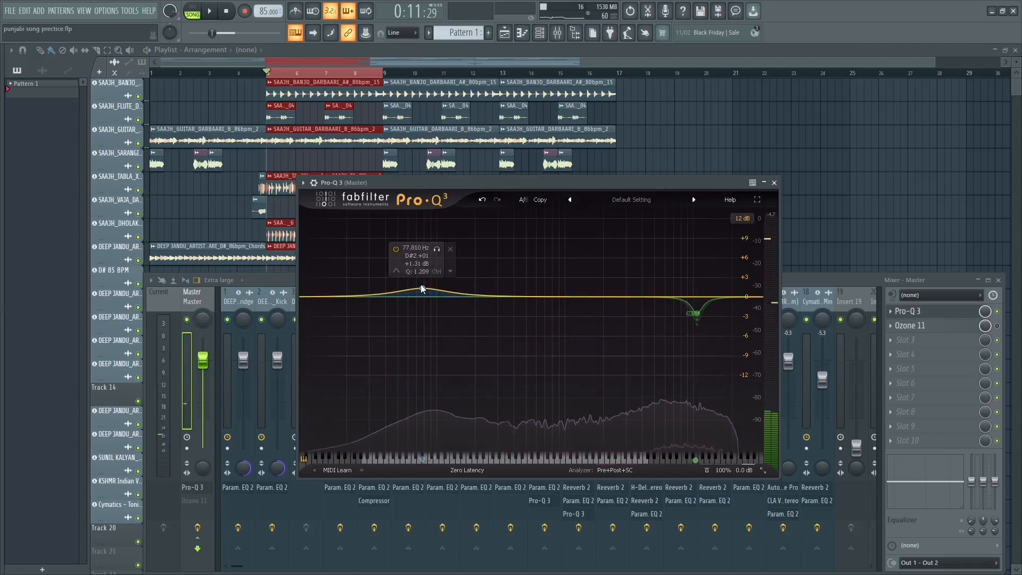
left_click(522, 422)
left_click(525, 397)
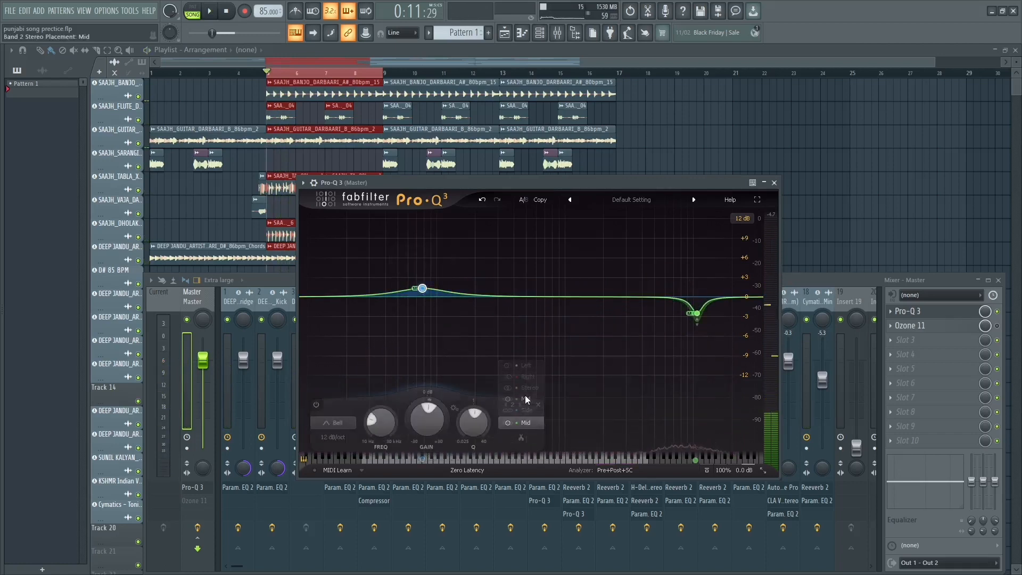
mouse_move(422, 288)
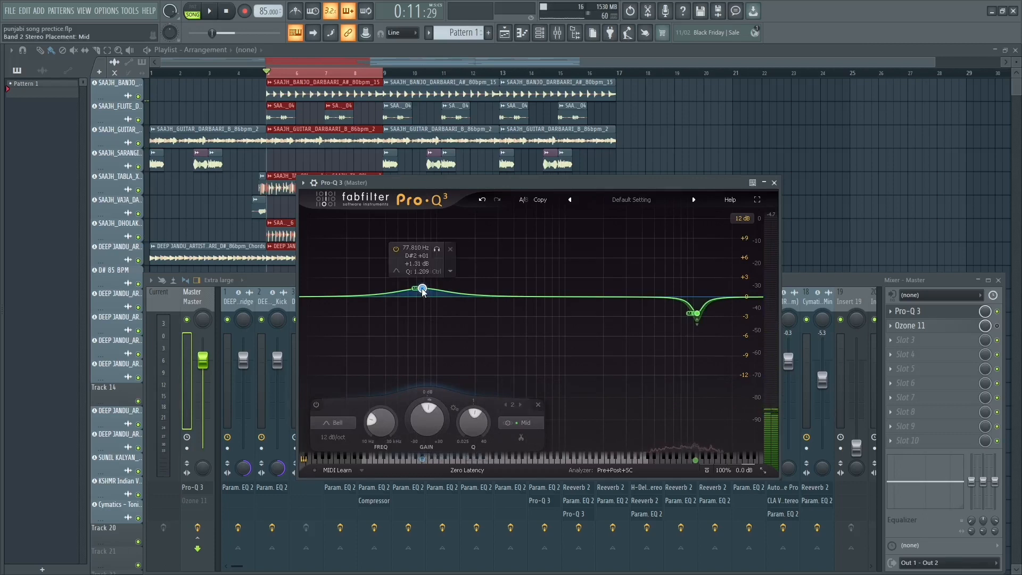
key("space")
left_click_drag(422, 288, 424, 248)
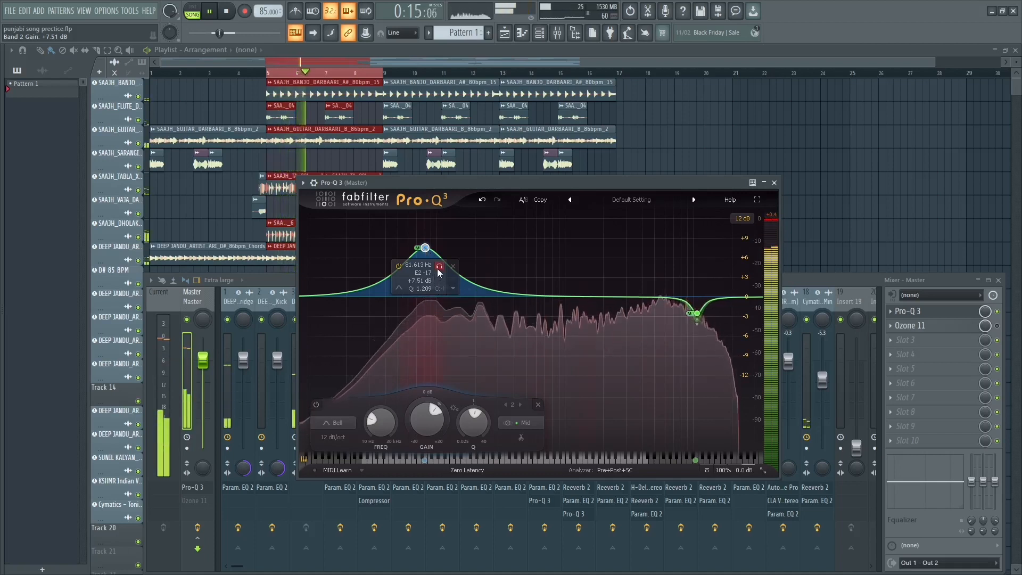
left_click(397, 266)
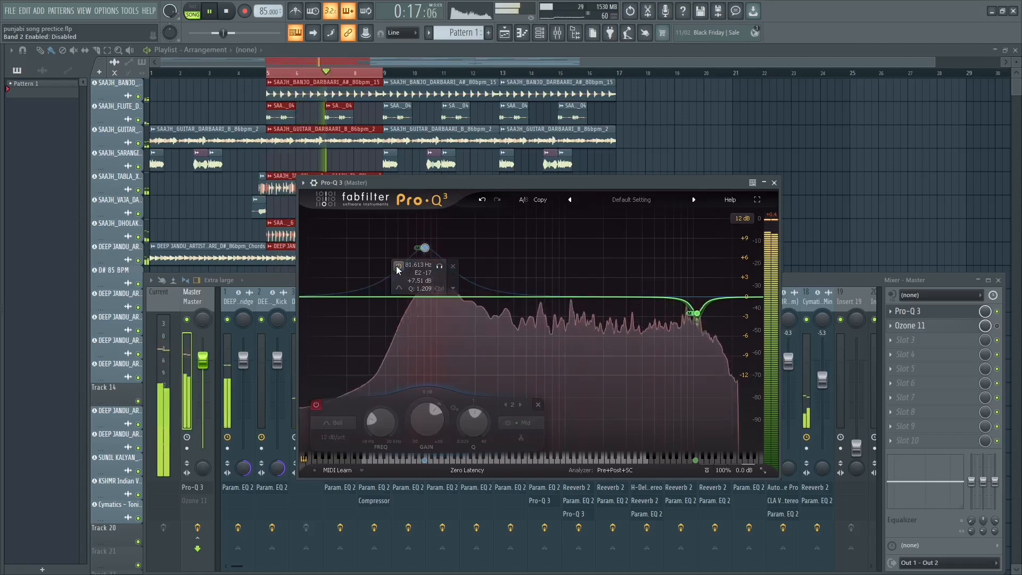
left_click(397, 266)
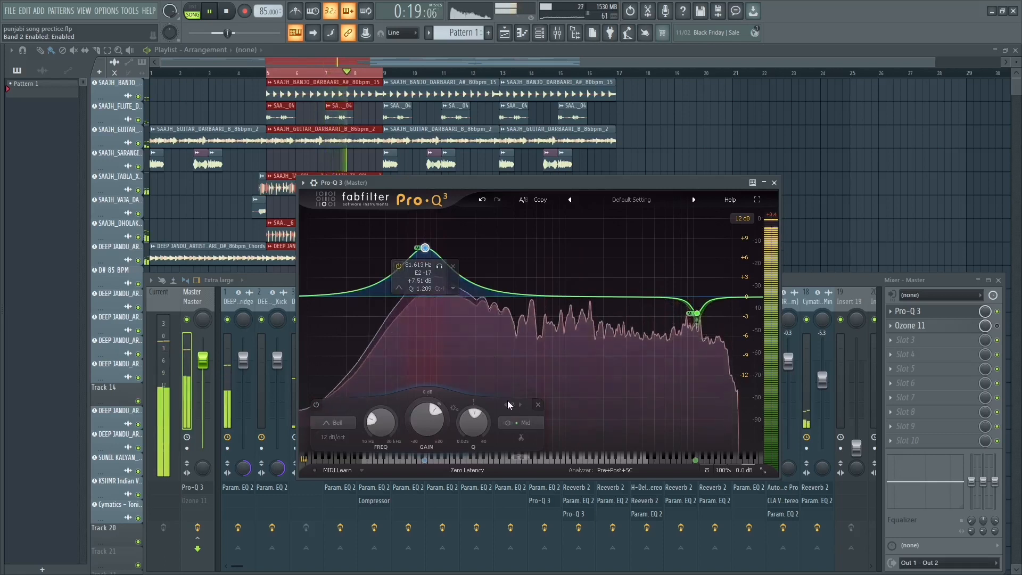
Step: Try Stereo placement on the 81.613 Hz bell and play the loop to compare it with Mid
key("space")
left_click(519, 425)
left_click(519, 387)
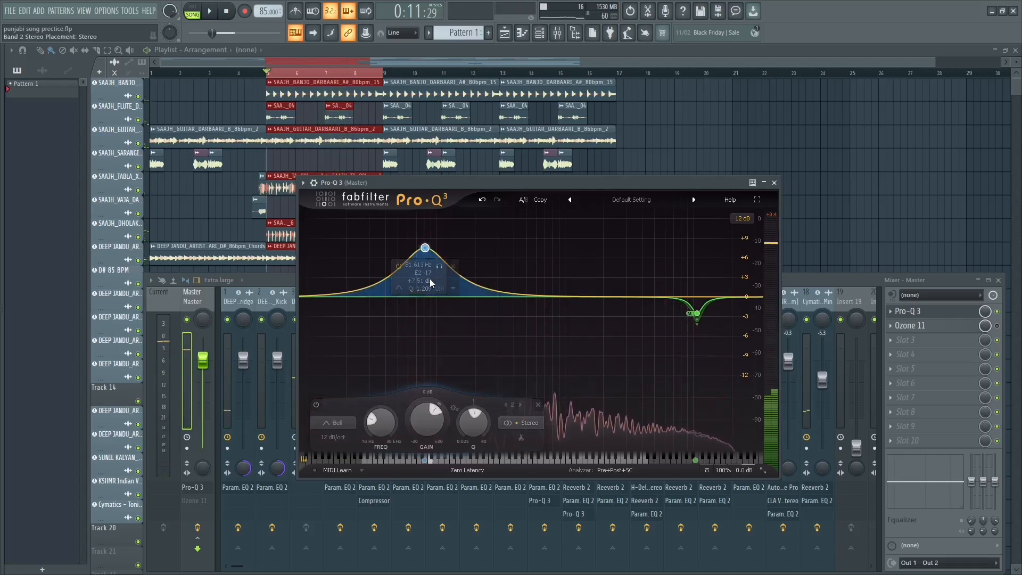
key("space")
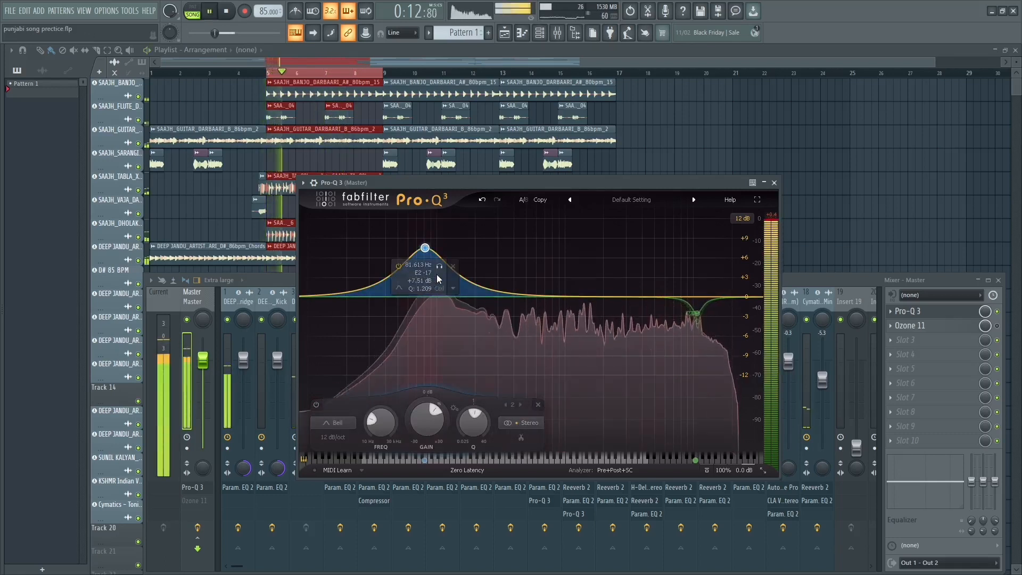
key("space")
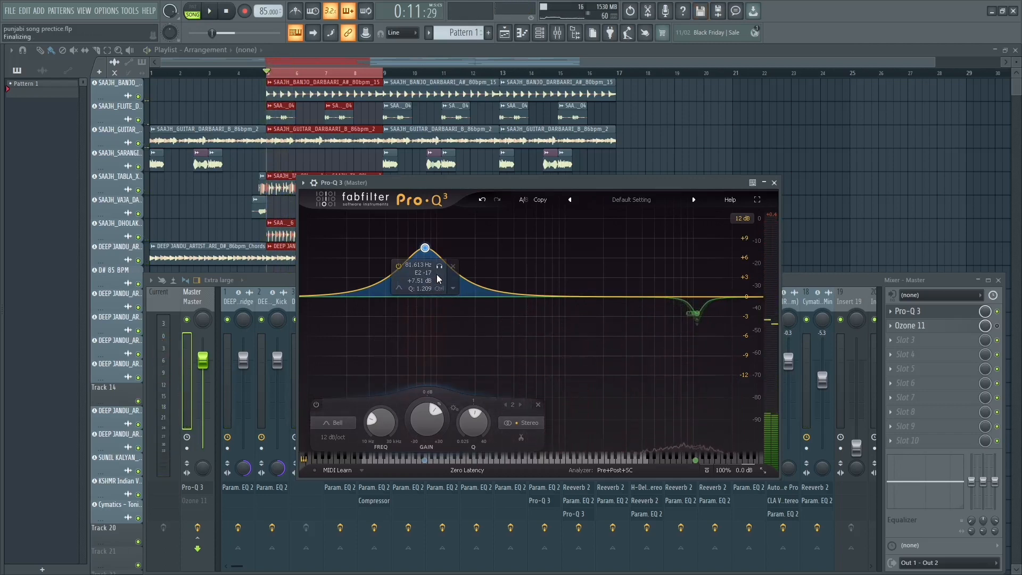
Step: Return the 81.613 Hz bell to Mid placement, play the loop, and set its gain to +2.12 dB
left_click(517, 423)
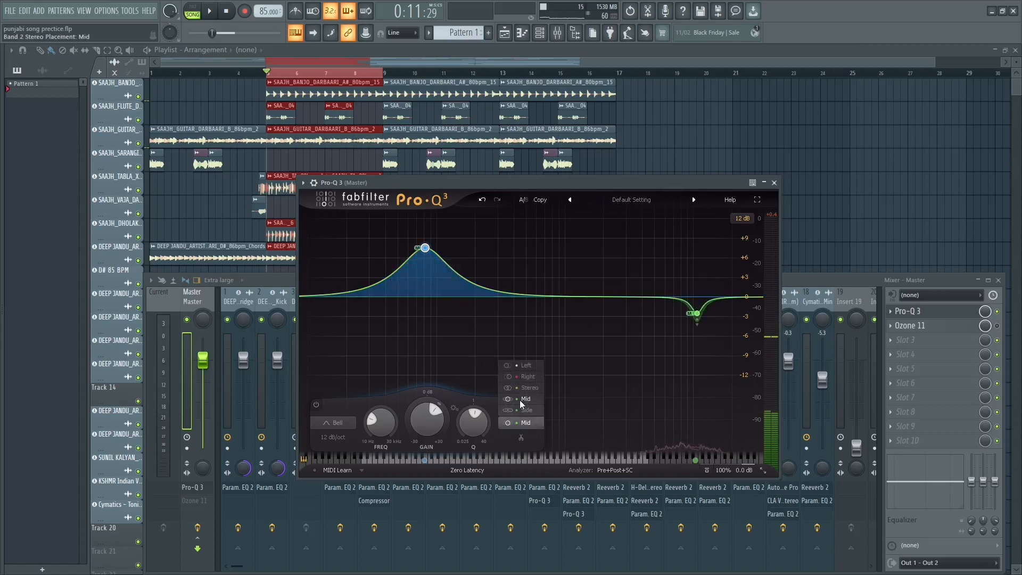
left_click(519, 400)
key("space")
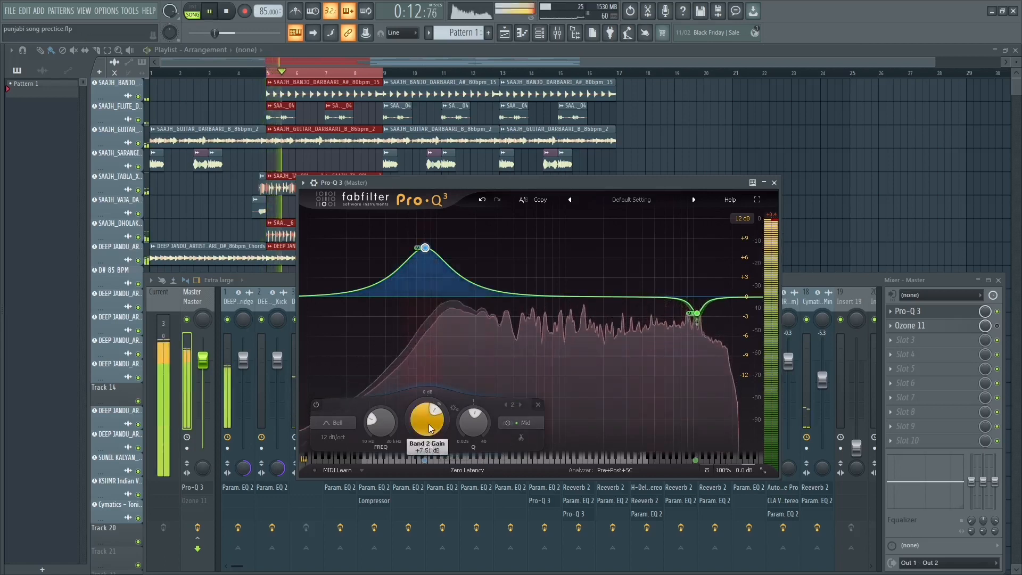
key("space")
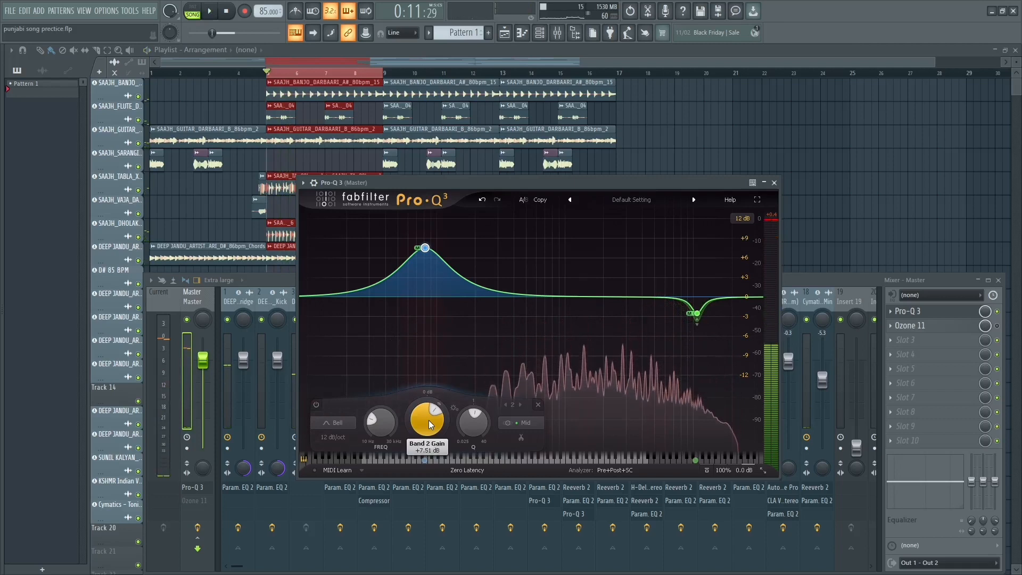
scroll(429, 420, "down", 3)
scroll(429, 420, "down", 5)
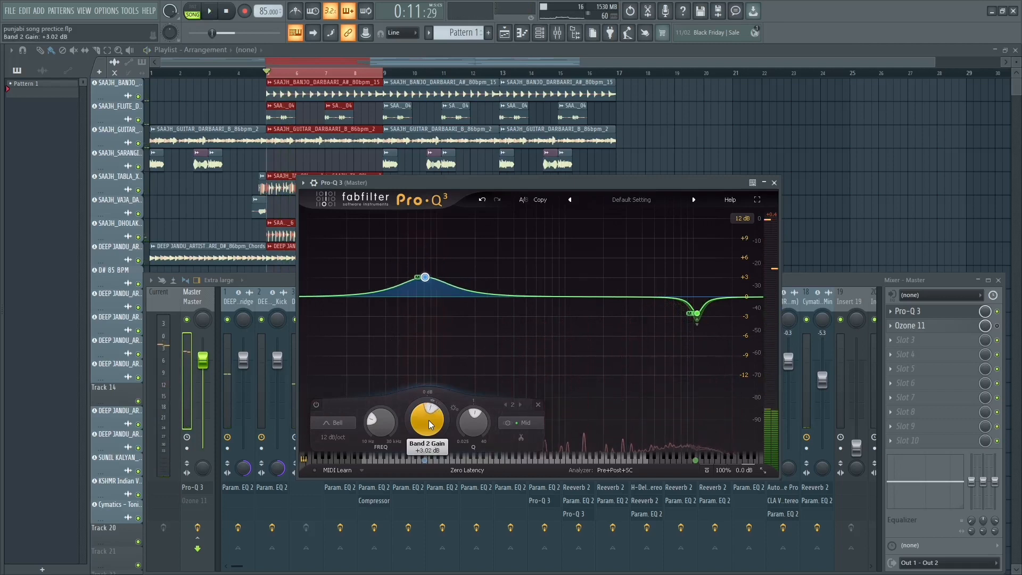
scroll(429, 420, "down", 2)
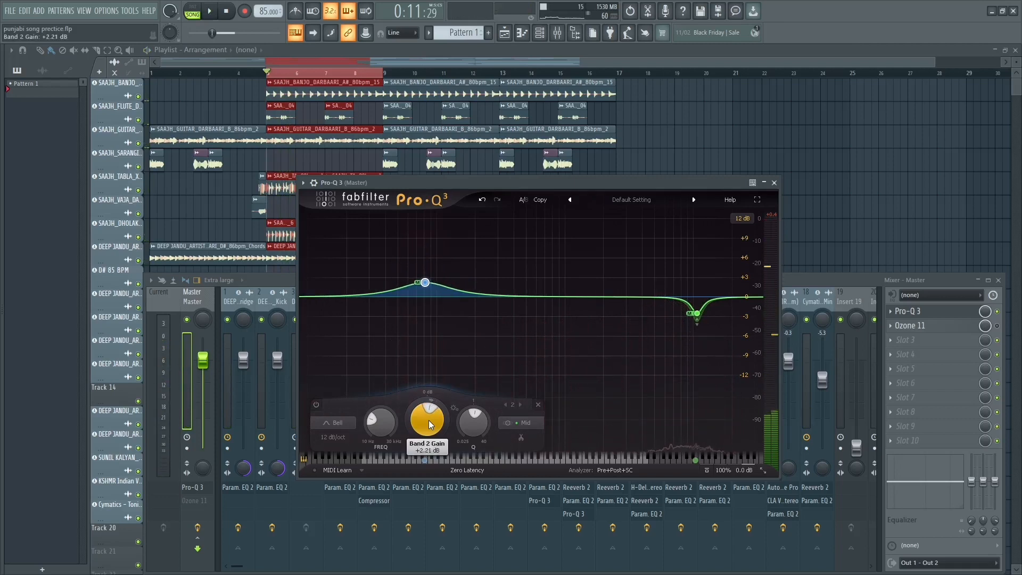
scroll(429, 420, "down", 1)
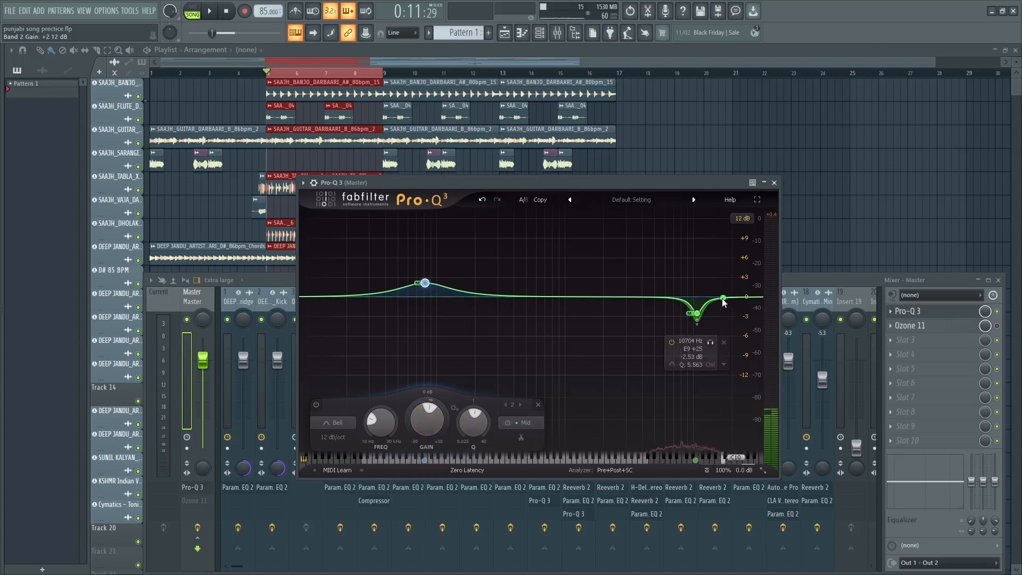
Step: Add a bell band on the Master at 2133.7 Hz and set its placement to Side
double_click(607, 297)
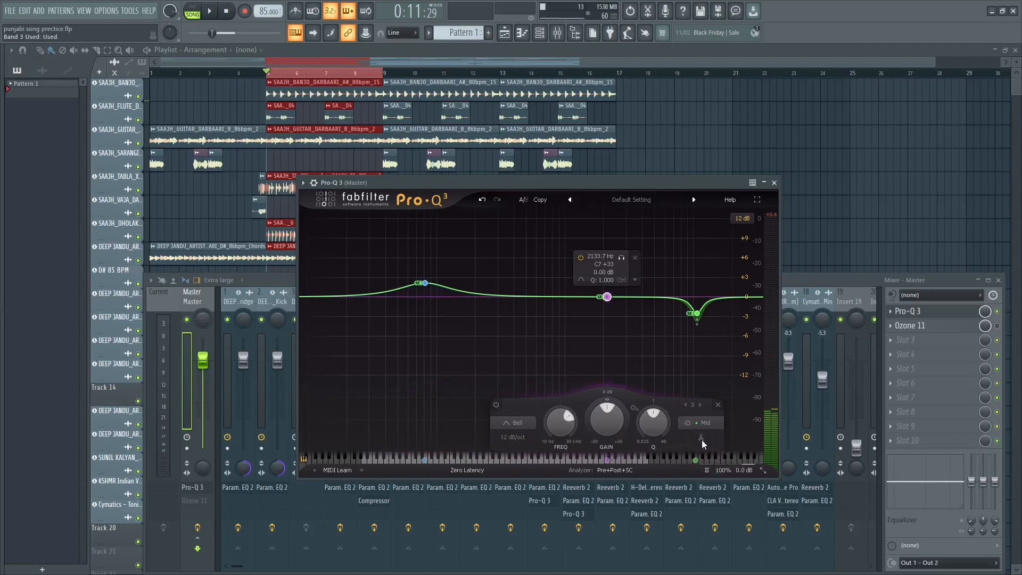
left_click(695, 422)
left_click(705, 412)
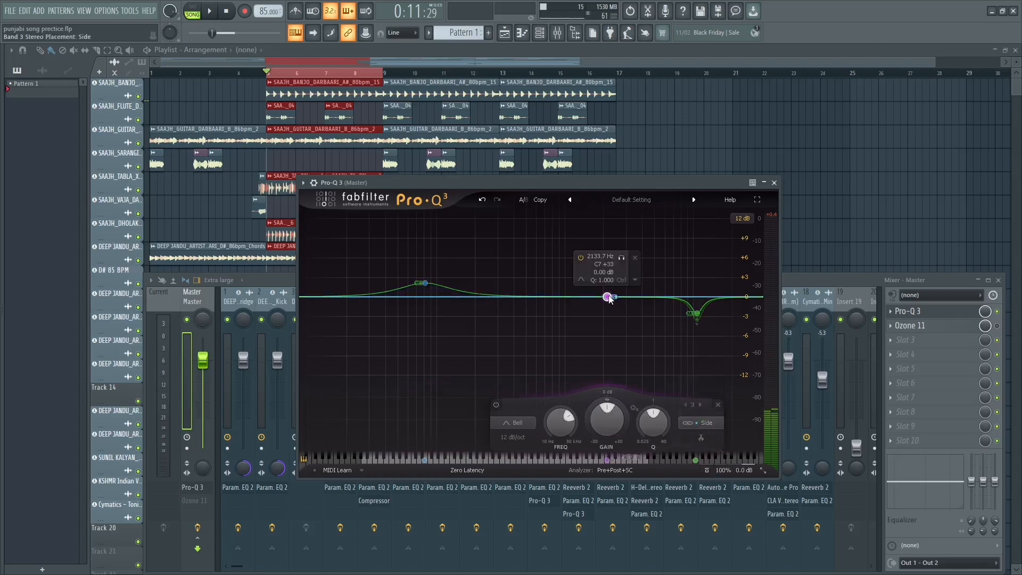
Step: Move the Side bell to 16445 Hz with +6.94 dB gain and Q 0.584, playing the loop while raising the gain
left_click_drag(610, 298, 724, 279)
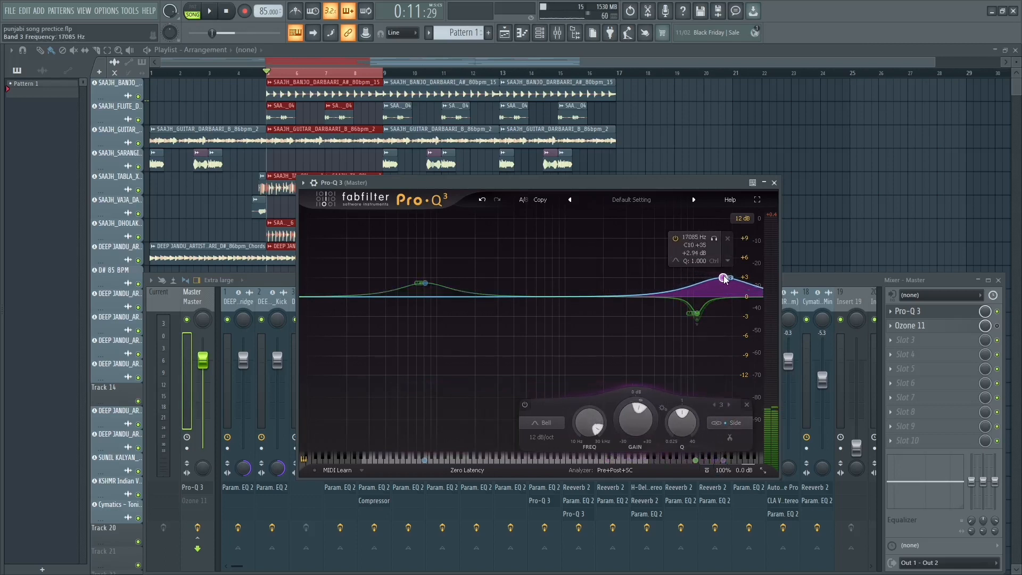
scroll(725, 280, "down", 3)
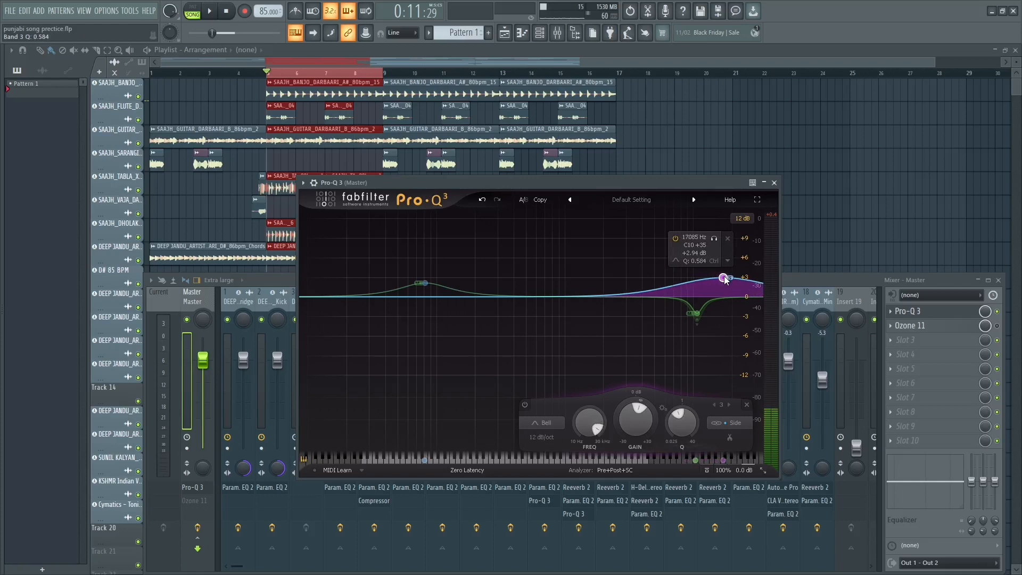
key("space")
left_click_drag(724, 278, 722, 253)
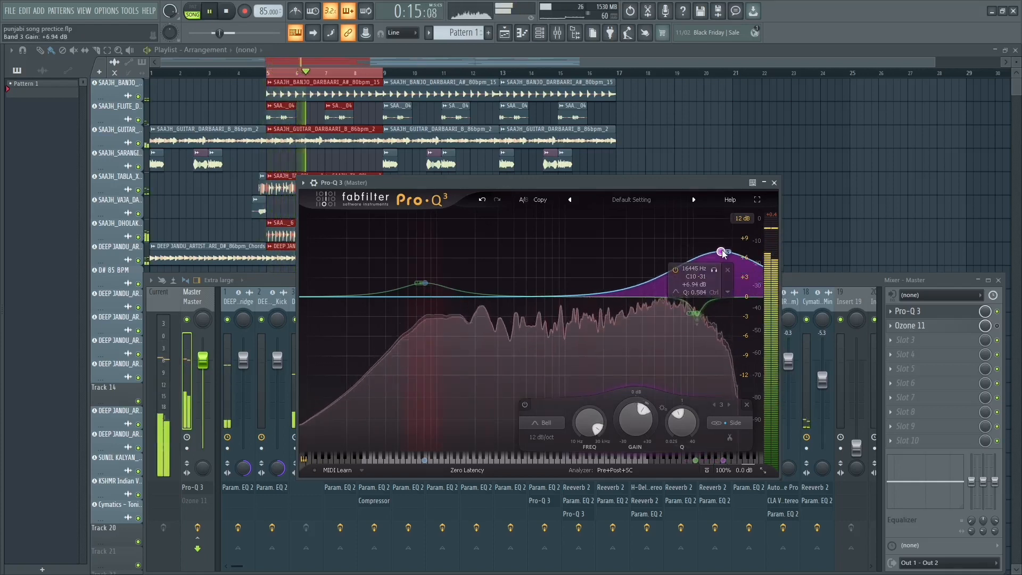
key("space")
Step: Play the loop with the Master's Pro-Q 3 bypassed and enabled to compare the effect of the high Side boost
left_click(314, 182)
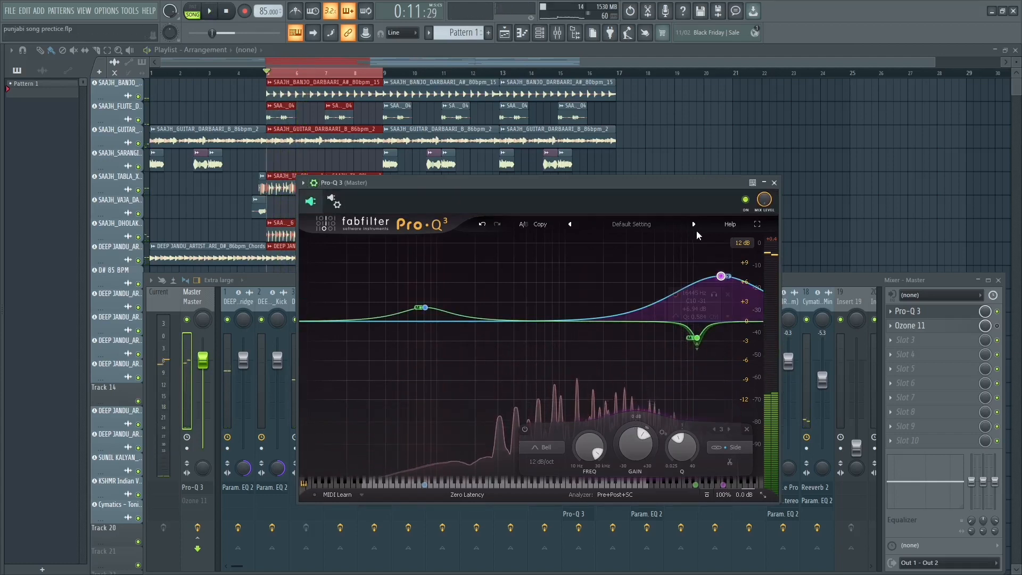
key("space")
left_click(745, 200)
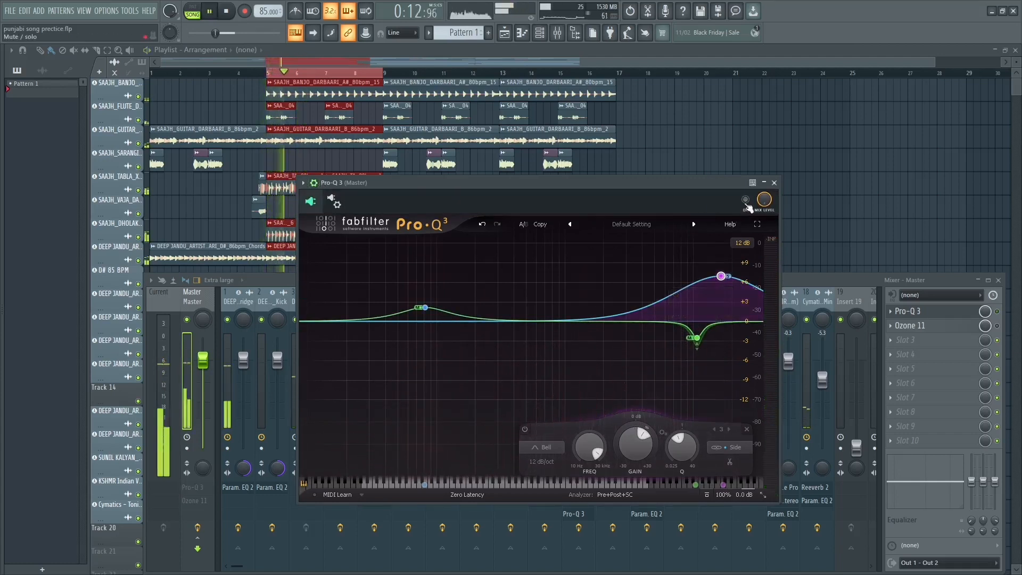
left_click(745, 200)
key("space")
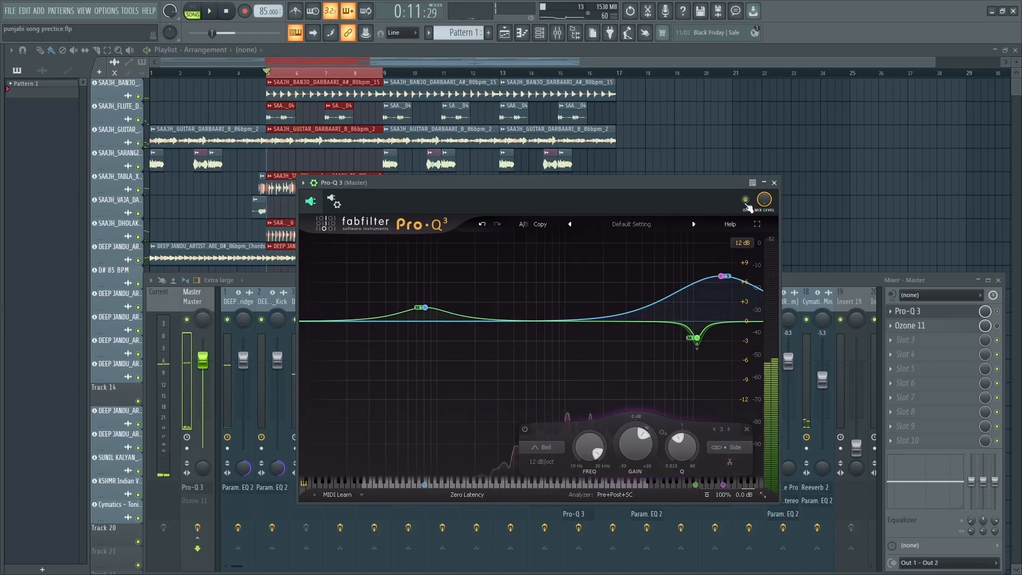
key("space")
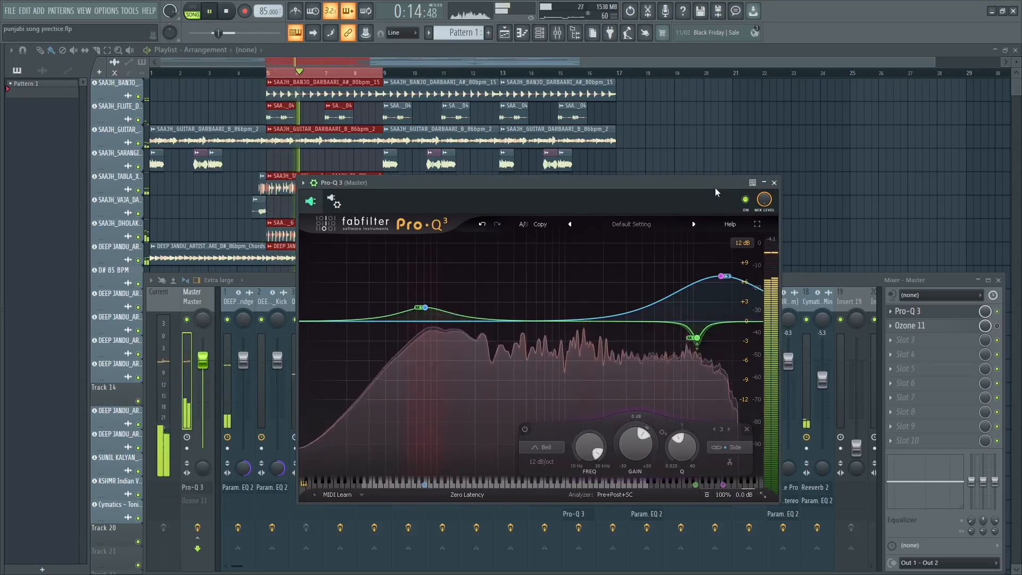
key("space")
Step: Move the high Side bell down to 3008.4 Hz and set its gain to +2.53 dB
mouse_move(723, 279)
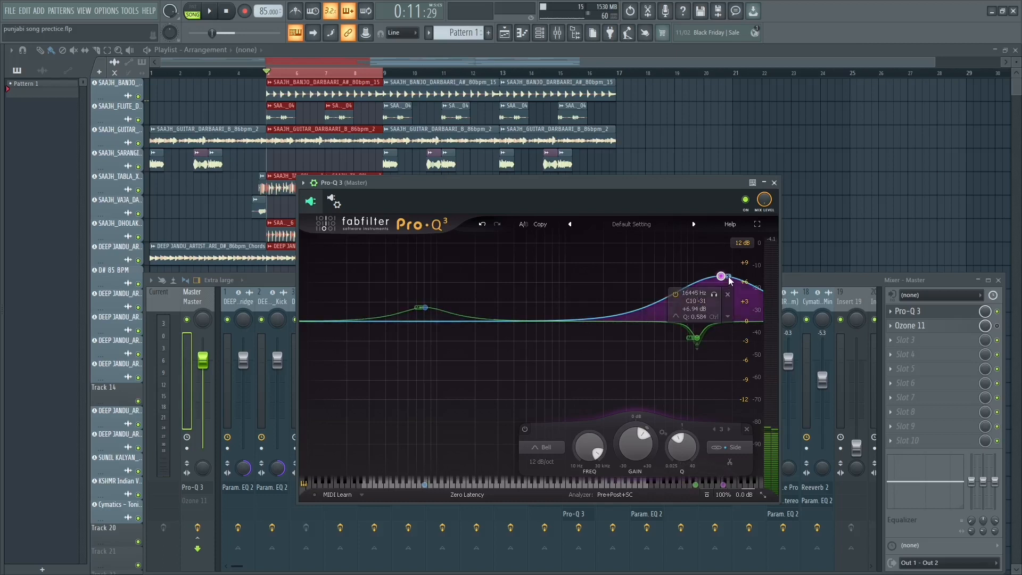
left_click_drag(723, 279, 649, 303)
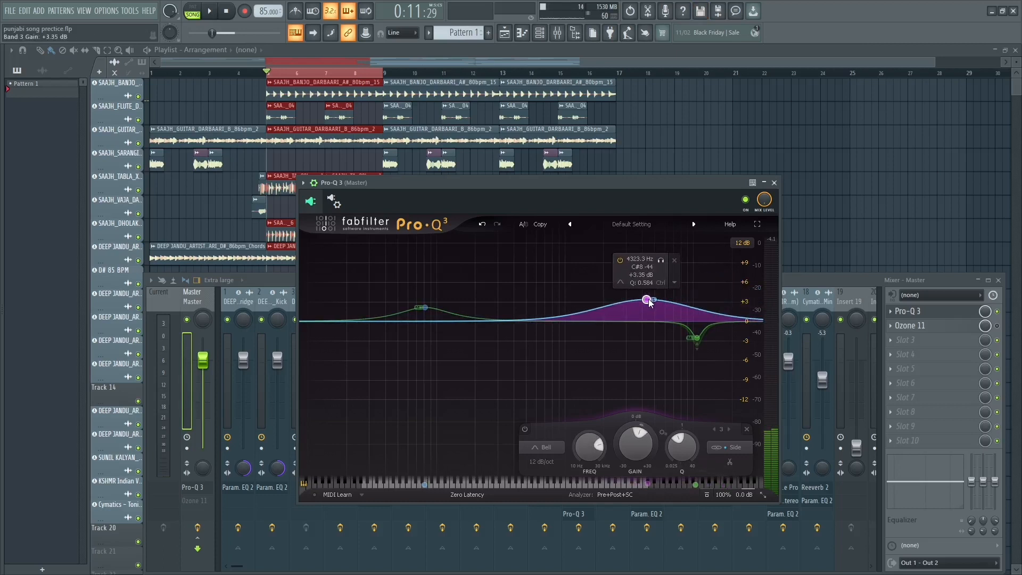
left_click_drag(650, 302, 629, 308)
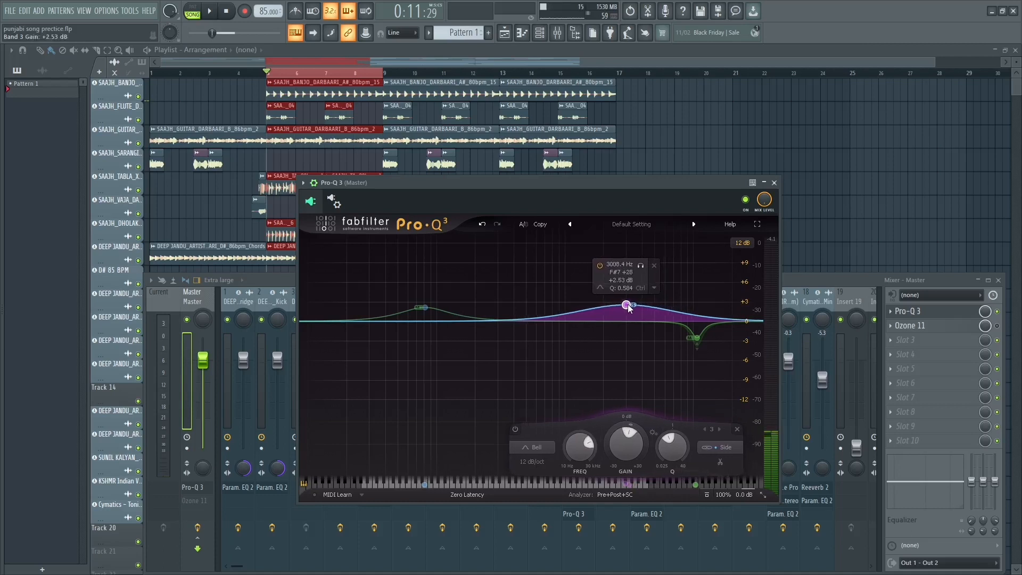
Step: Try Stereo placement on the 3008.4 Hz bell and return it to Side
left_click(720, 447)
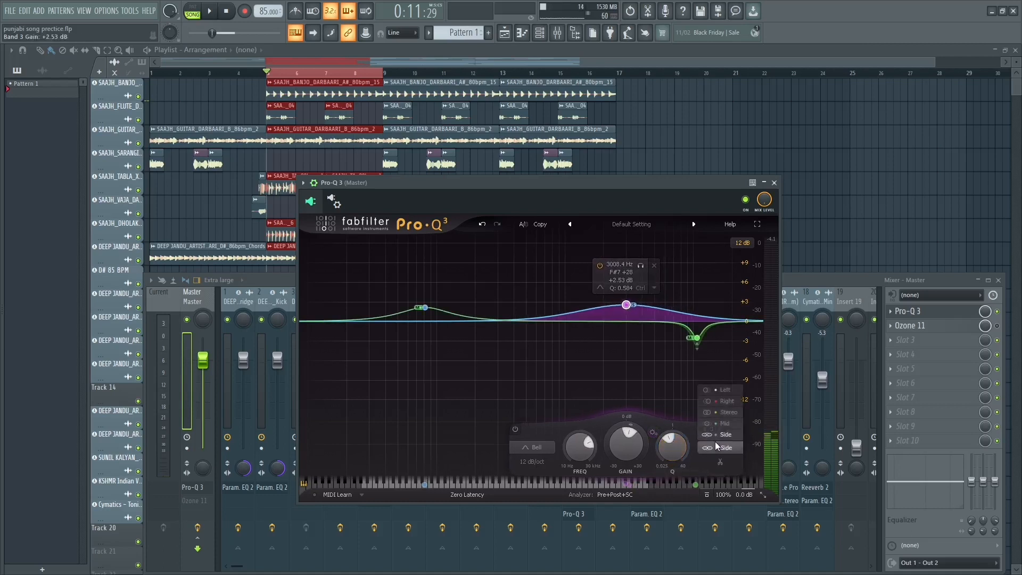
left_click(728, 412)
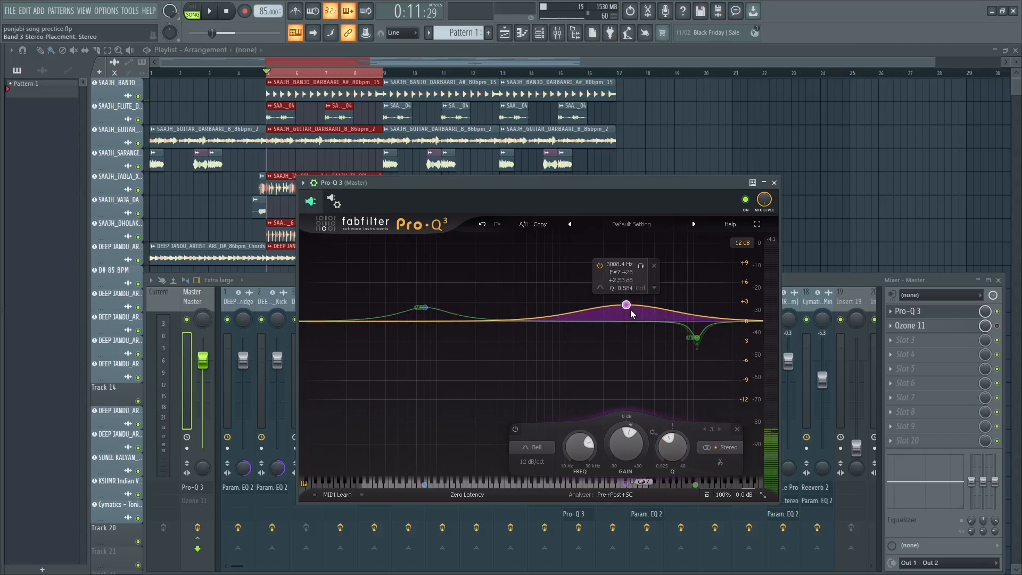
left_click(721, 448)
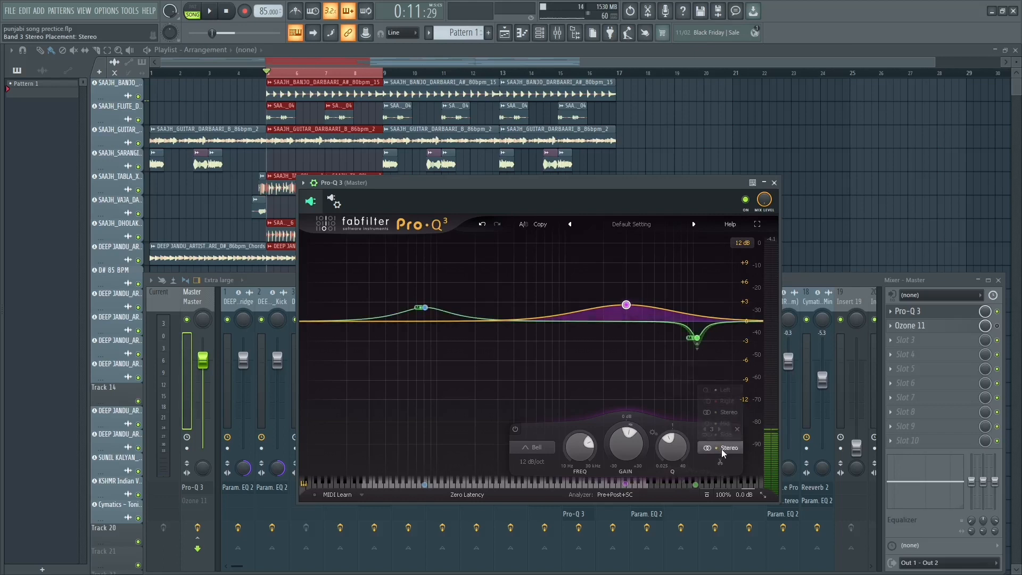
left_click(721, 434)
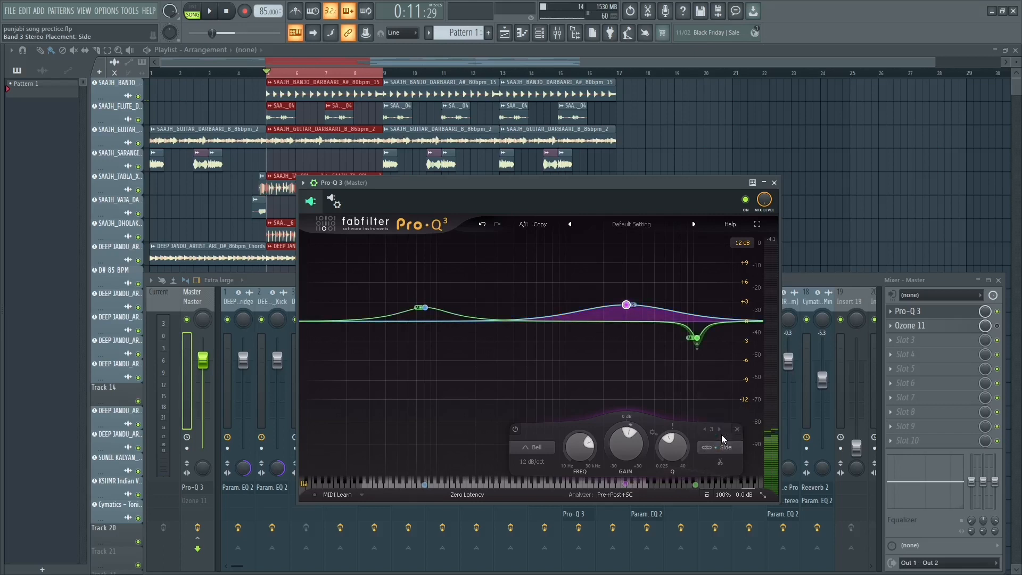
Step: Switch the 3008.4 Hz bell to Mid and move it to 354.81 Hz with +2.37 dB gain
left_click(722, 447)
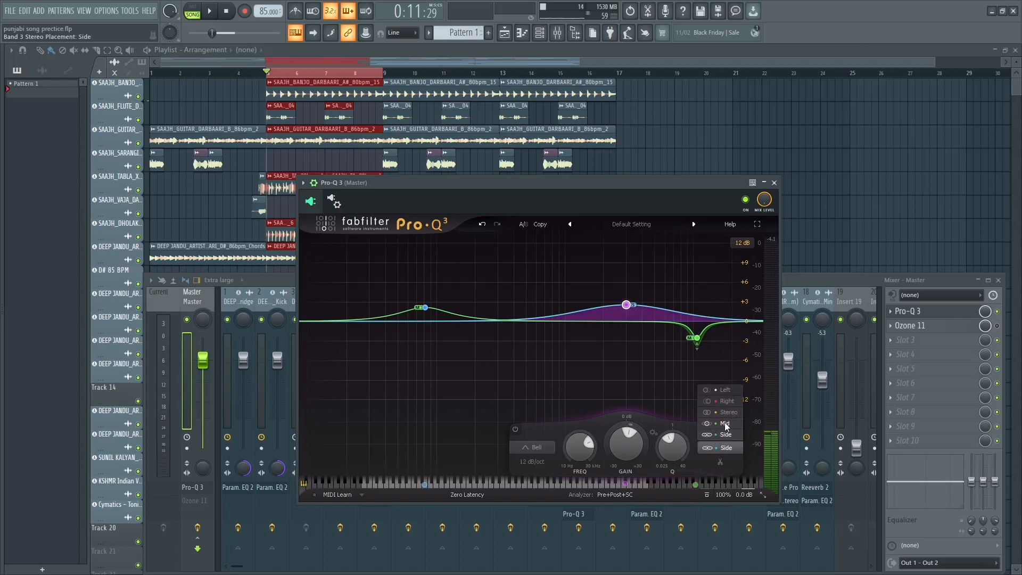
left_click(724, 423)
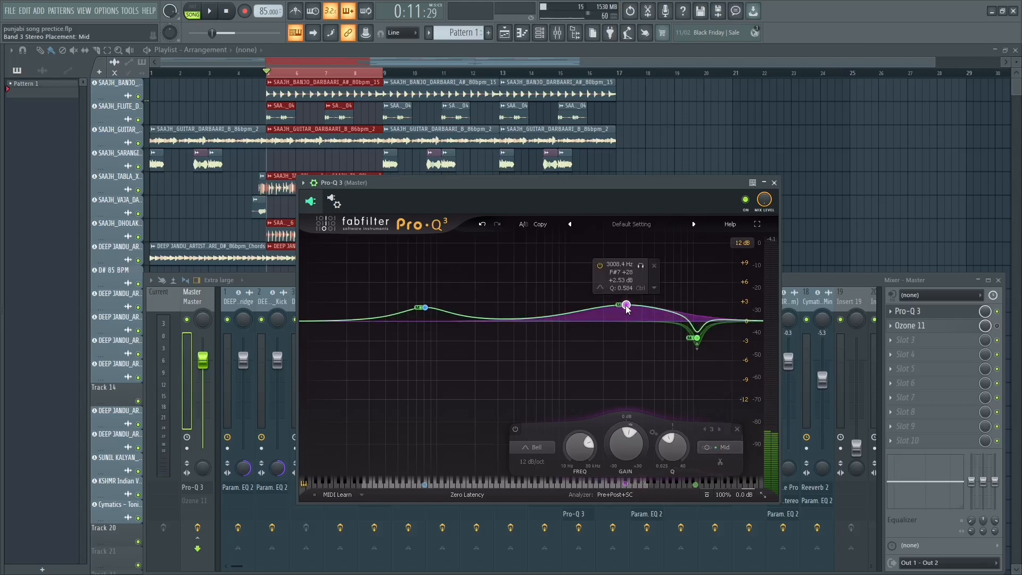
left_click_drag(626, 305, 507, 311)
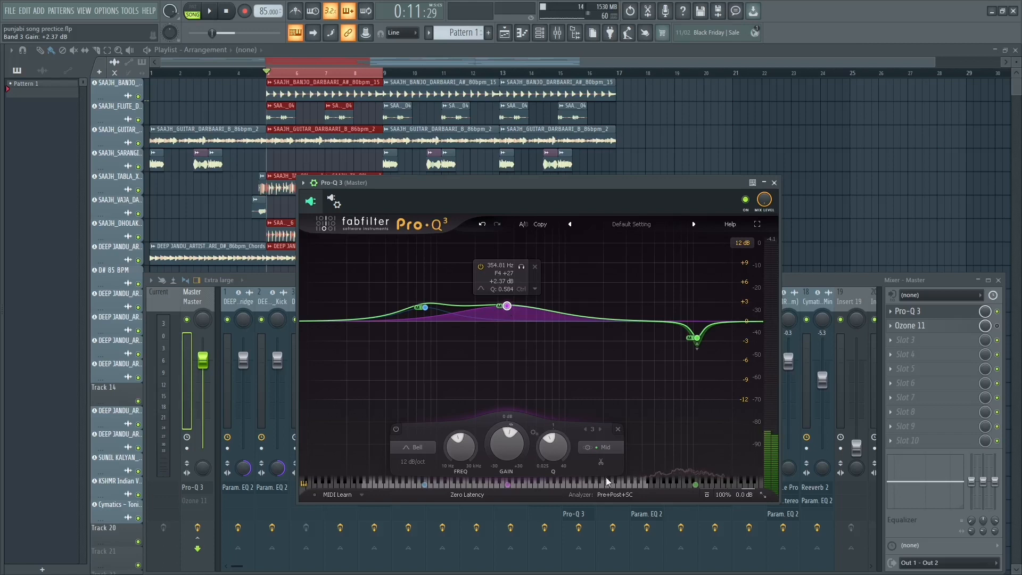
Step: Try Side placement on the 354.81 Hz bell and return it to Mid
left_click(605, 447)
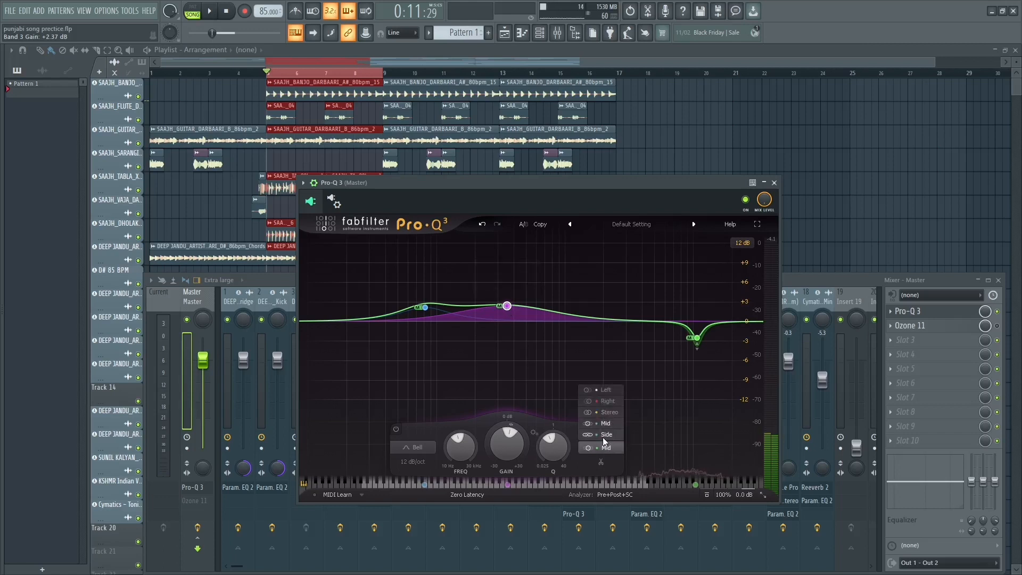
left_click(604, 438)
left_click(598, 449)
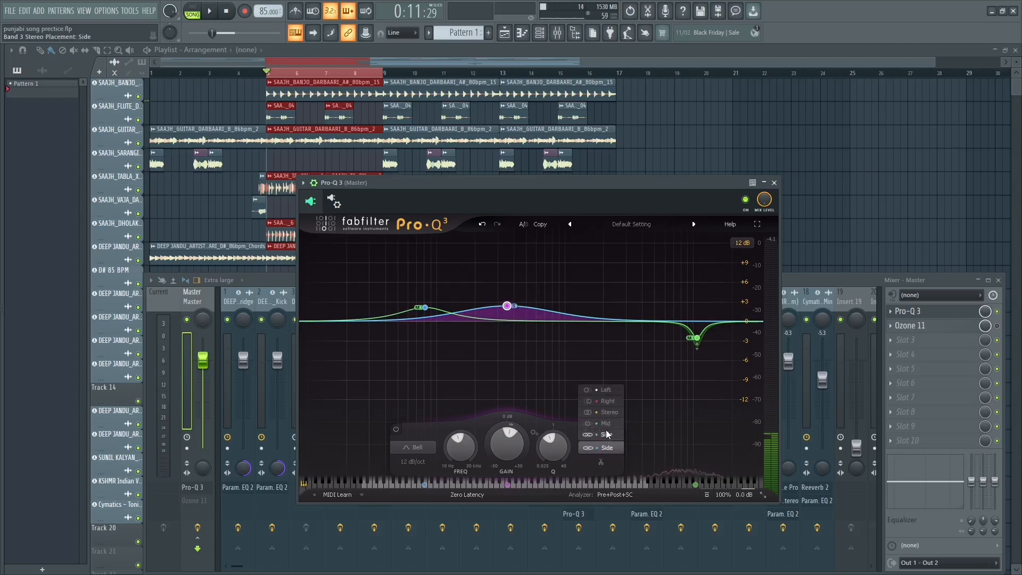
left_click(605, 423)
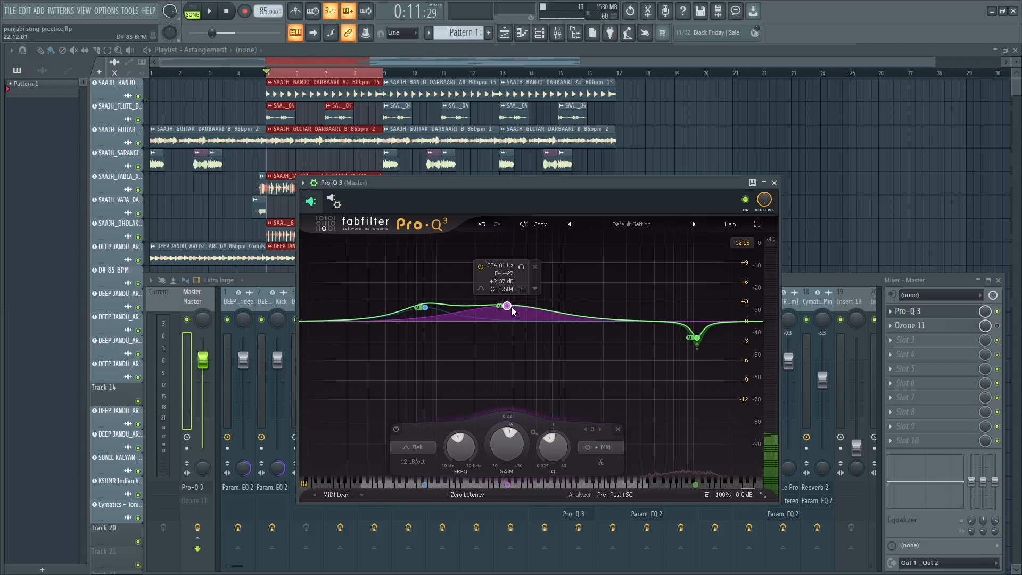
Step: Save the project and fine-tune the 354.81 Hz Mid bell to 348.10 Hz with +2.37 dB gain and Q 0.786
key("ctrl+s")
left_click_drag(508, 309, 508, 311)
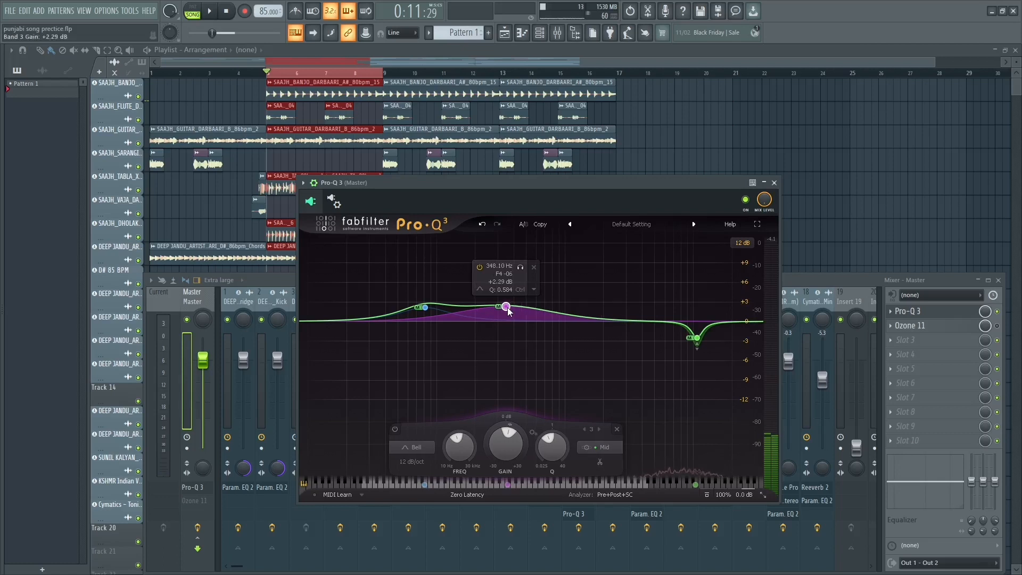
left_click_drag(508, 311, 509, 310)
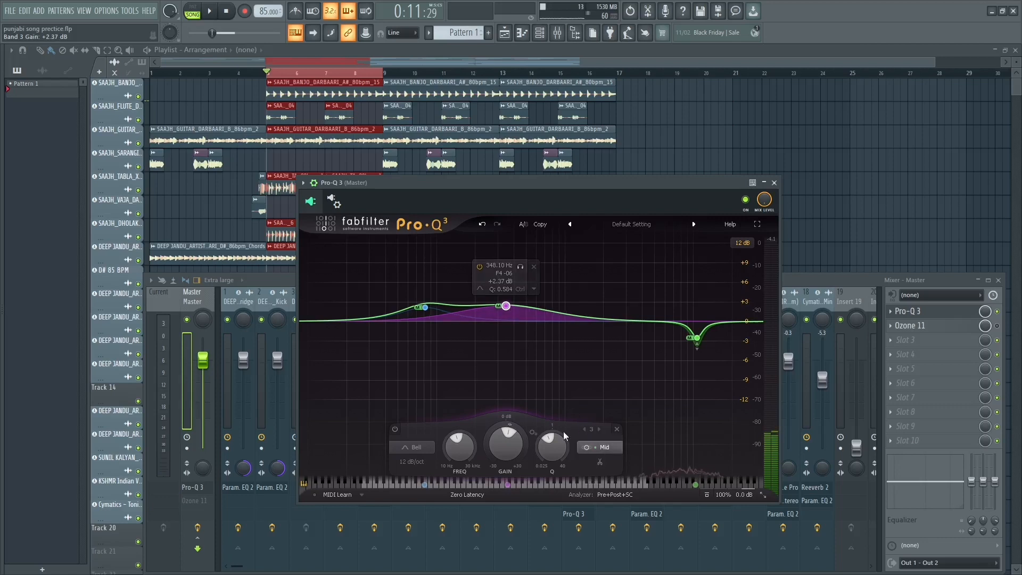
scroll(506, 310, "up", 2)
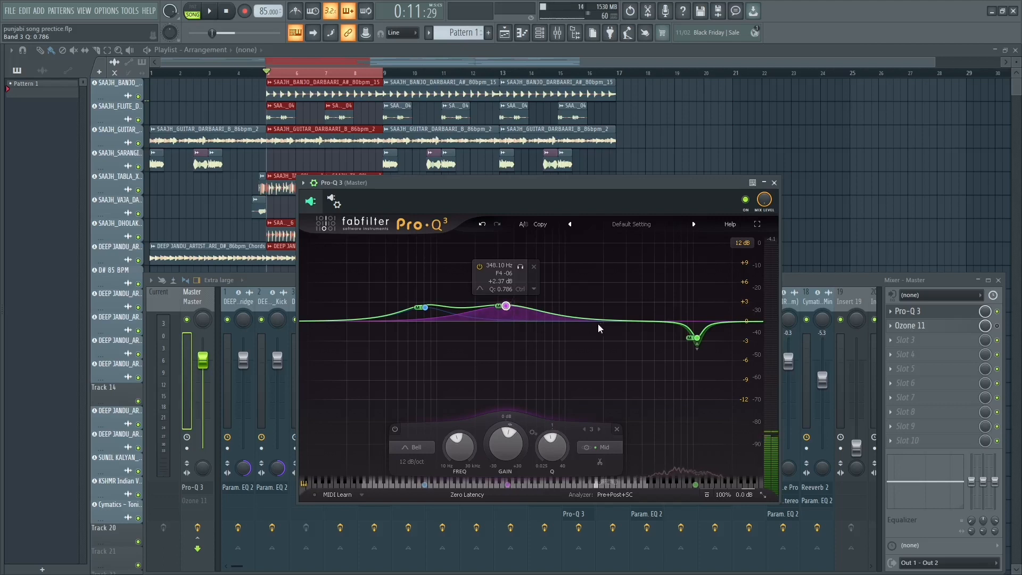
Step: Add a high-frequency bell with Side placement on the Master at 16922 Hz with +4.57 dB gain and Q 0.971
double_click(702, 301)
left_click_drag(701, 301, 728, 289)
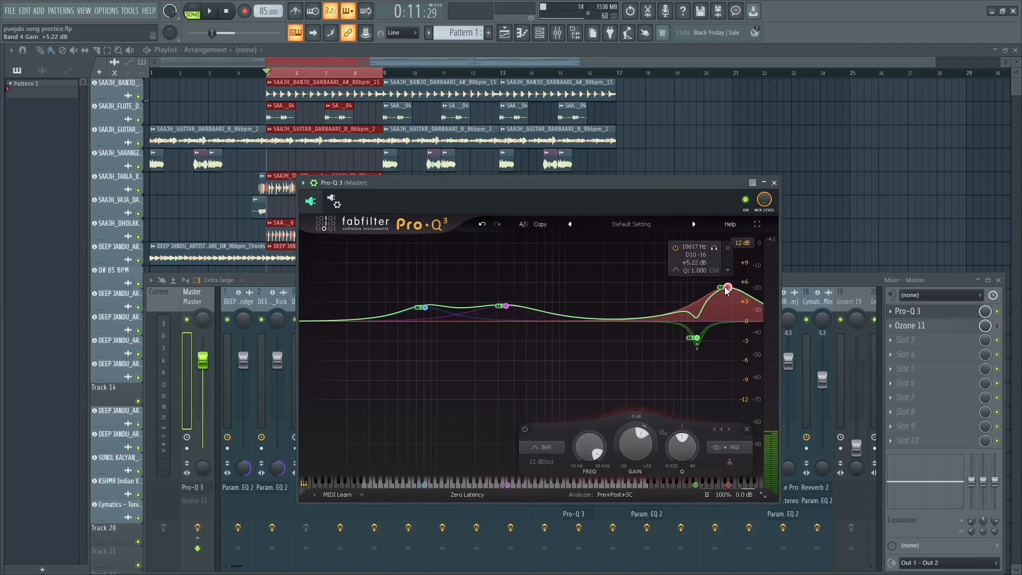
left_click(729, 447)
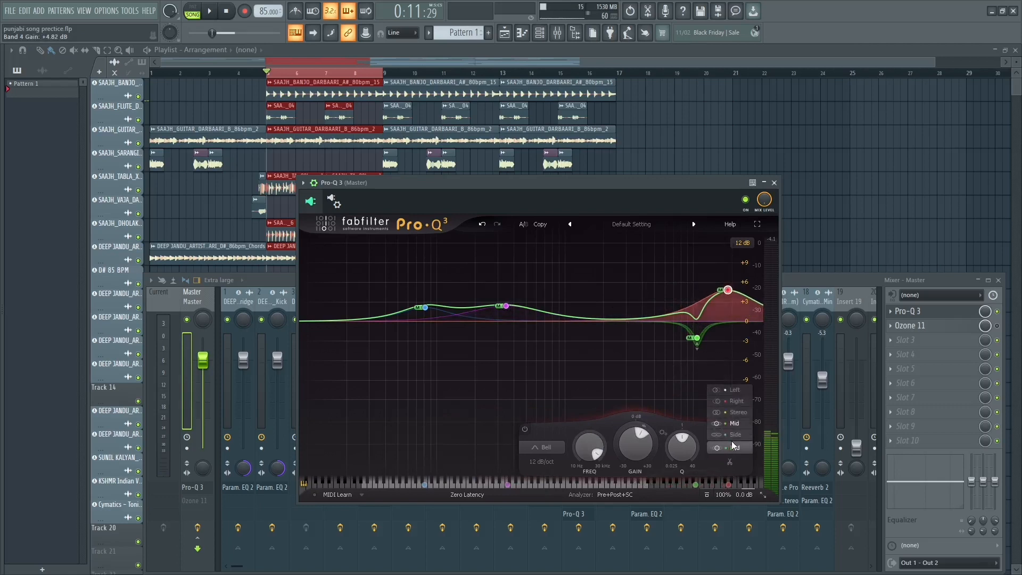
left_click(724, 412)
left_click_drag(728, 290, 723, 292)
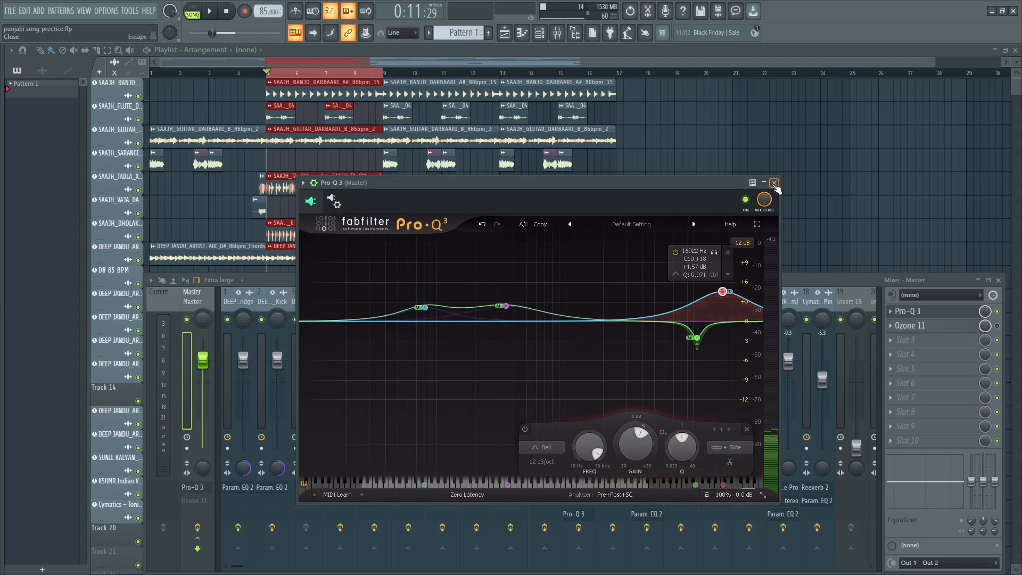
Step: Close the Master's Pro-Q 3 and reopen it from its effect slot
left_click(773, 183)
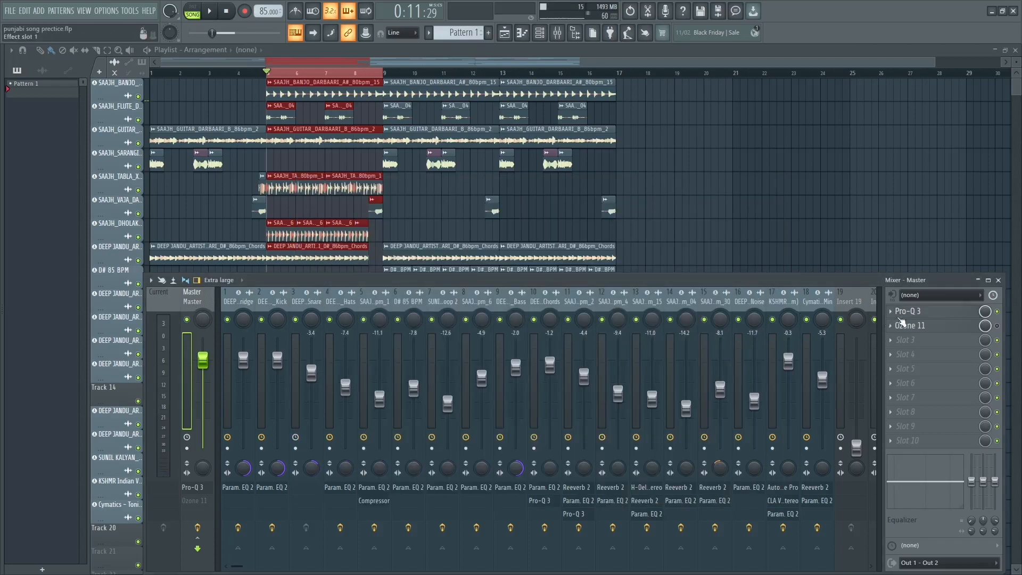
left_click(925, 314)
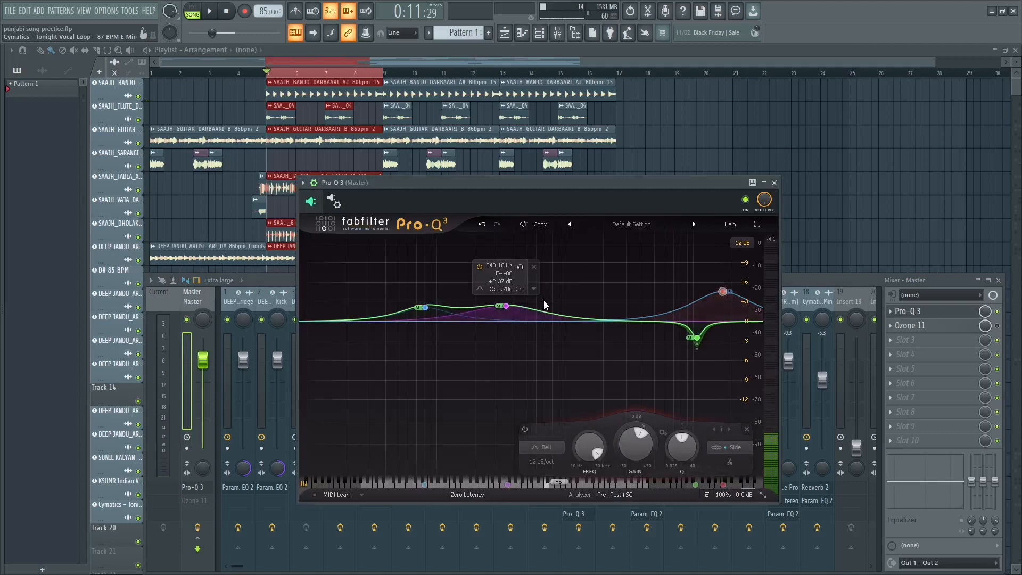